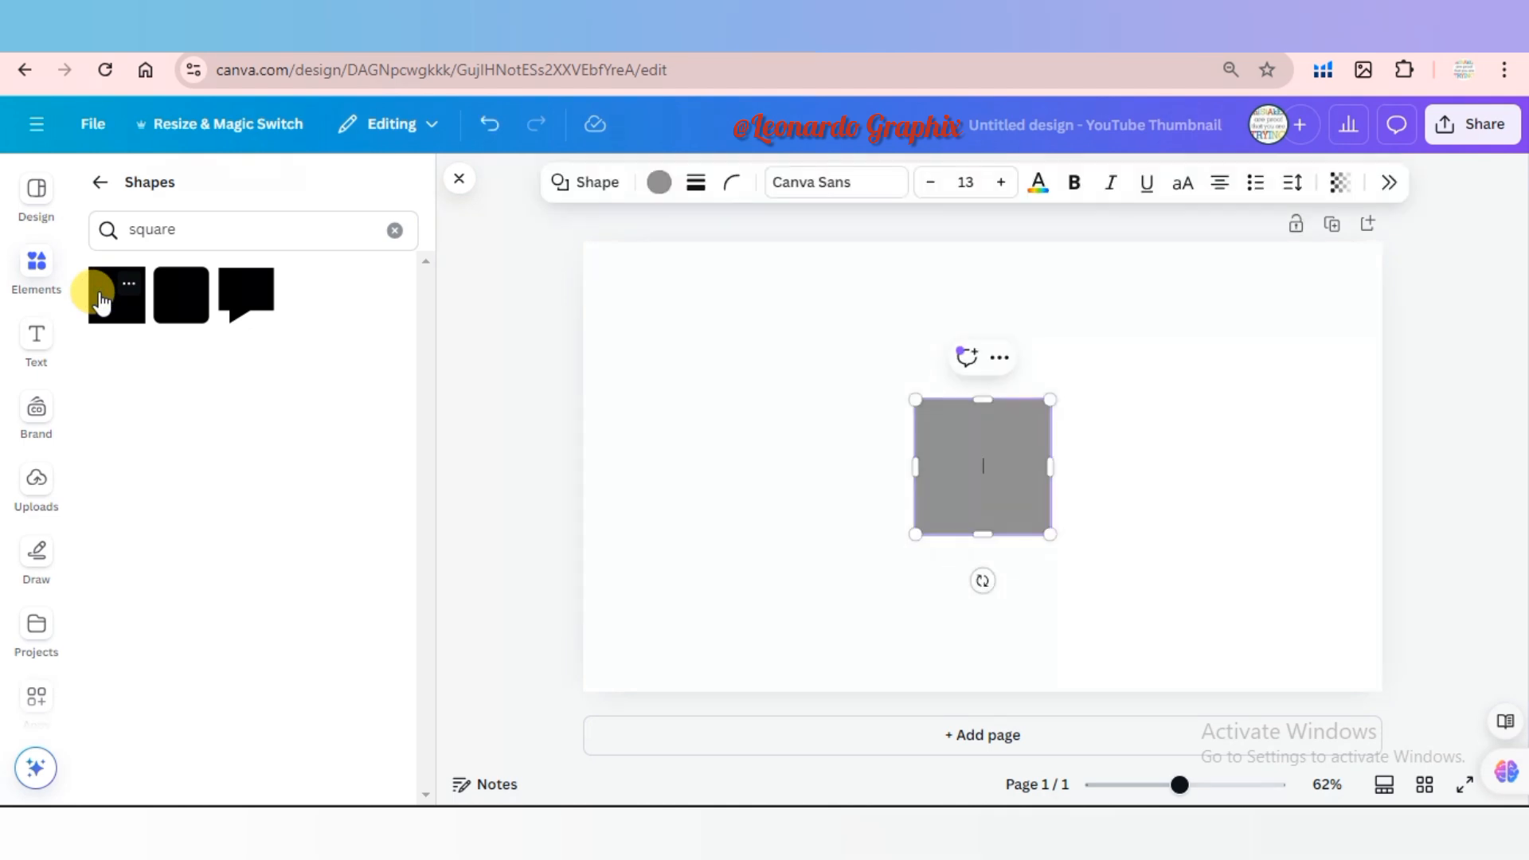
Stretch the grey square into a large rectangle covering most of the page, leaving an even margin, and fill it black (#000000).
drag(967, 446, 680, 322)
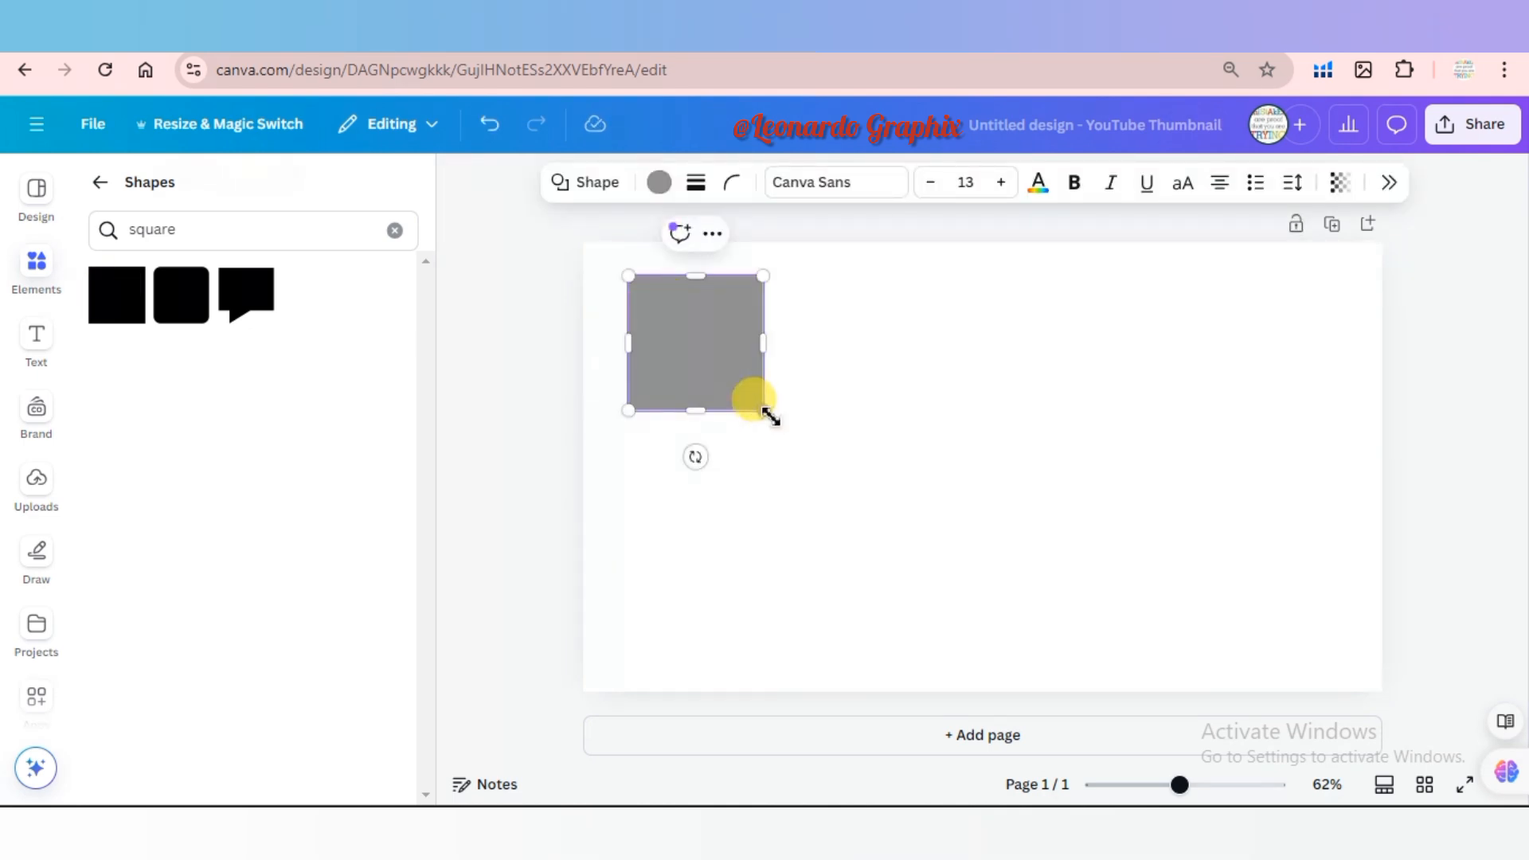
drag(771, 351, 1342, 346)
drag(987, 411, 1016, 646)
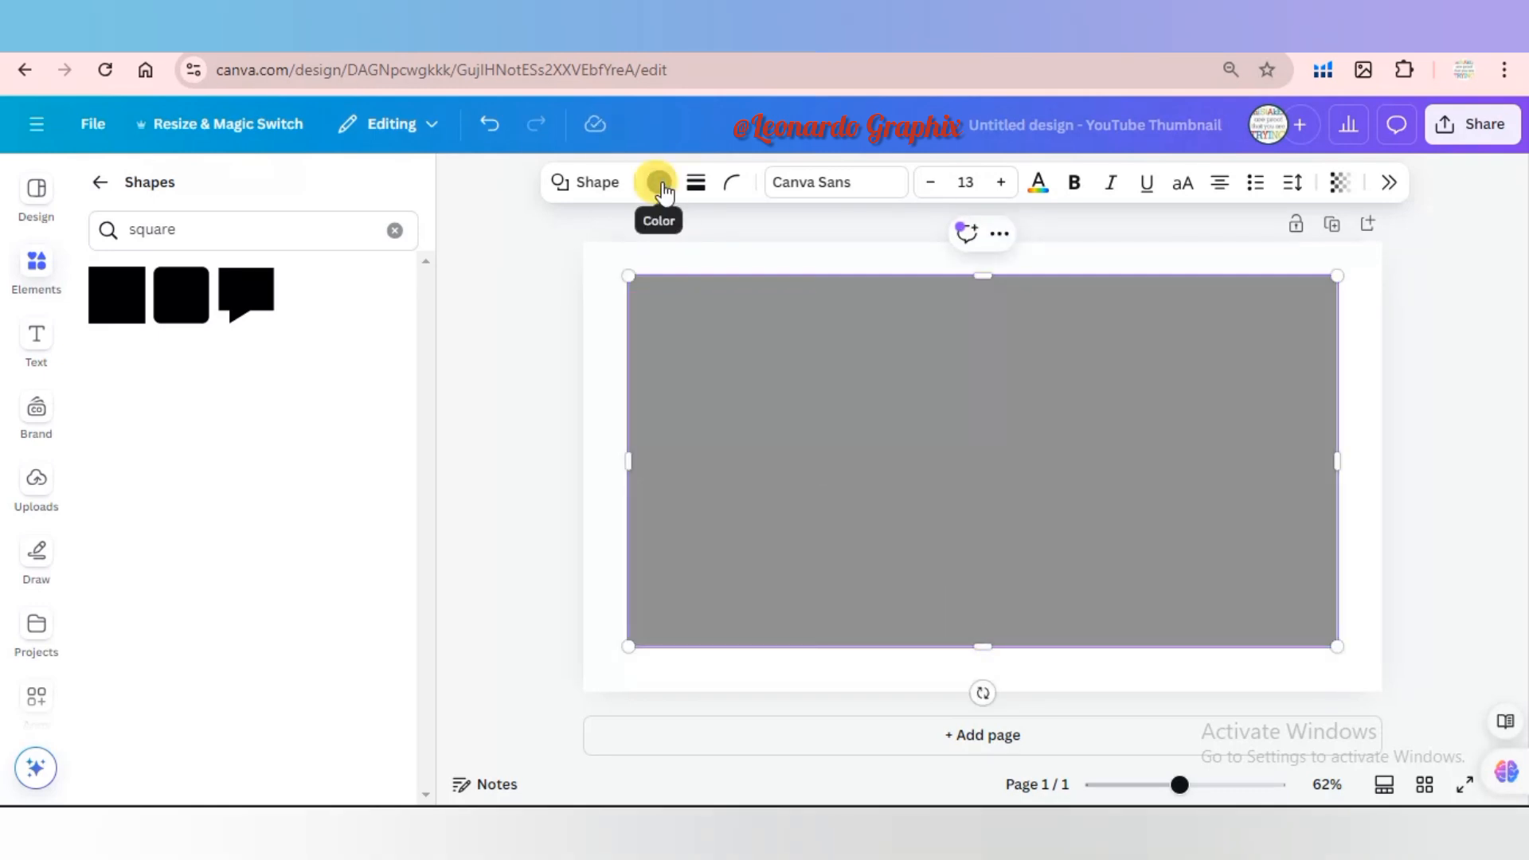
click(661, 185)
click(1341, 340)
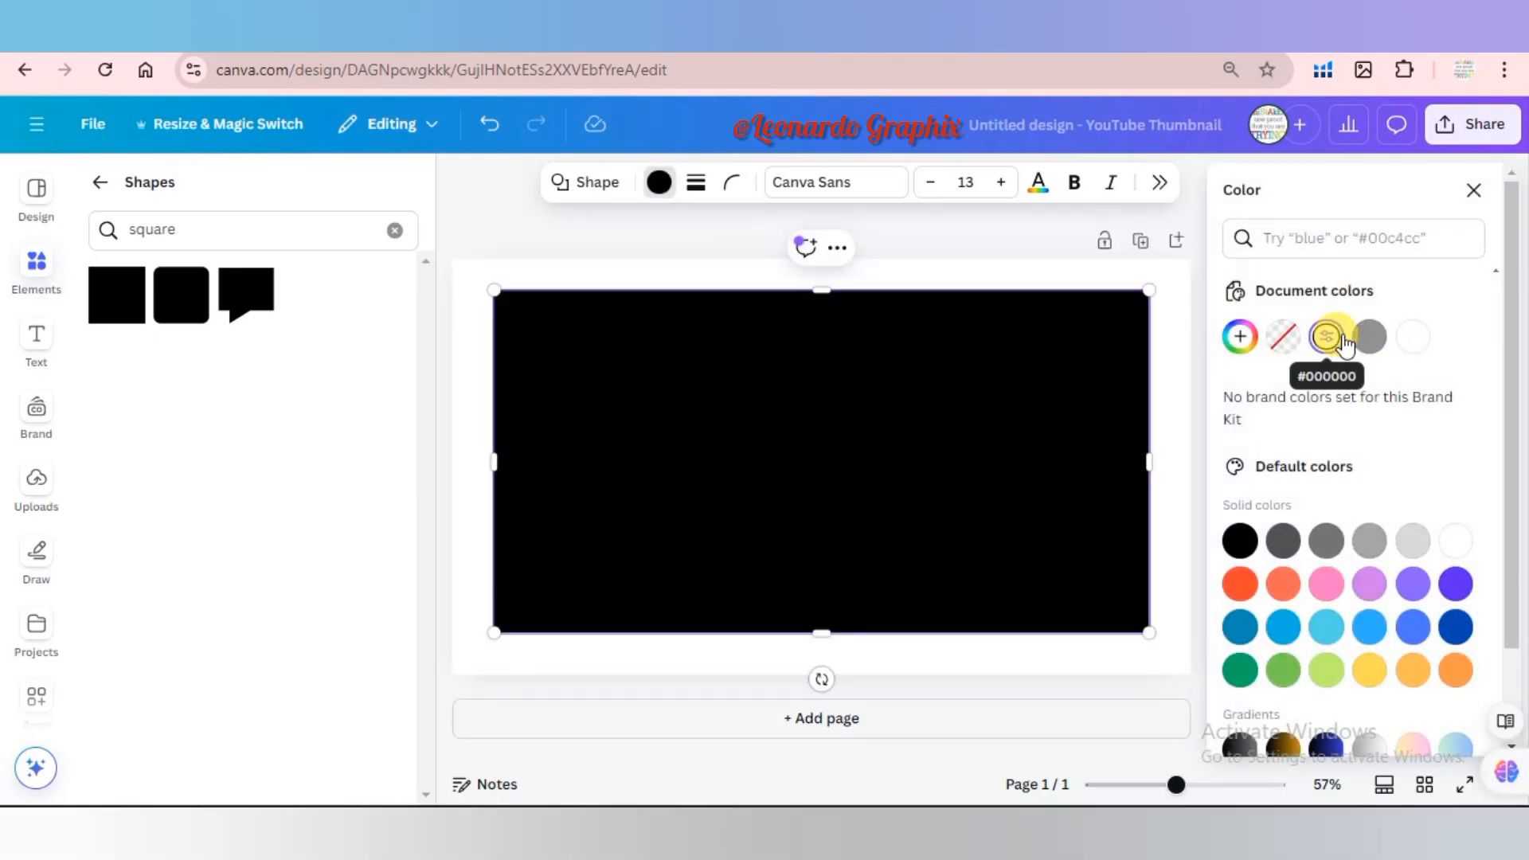
click(1039, 236)
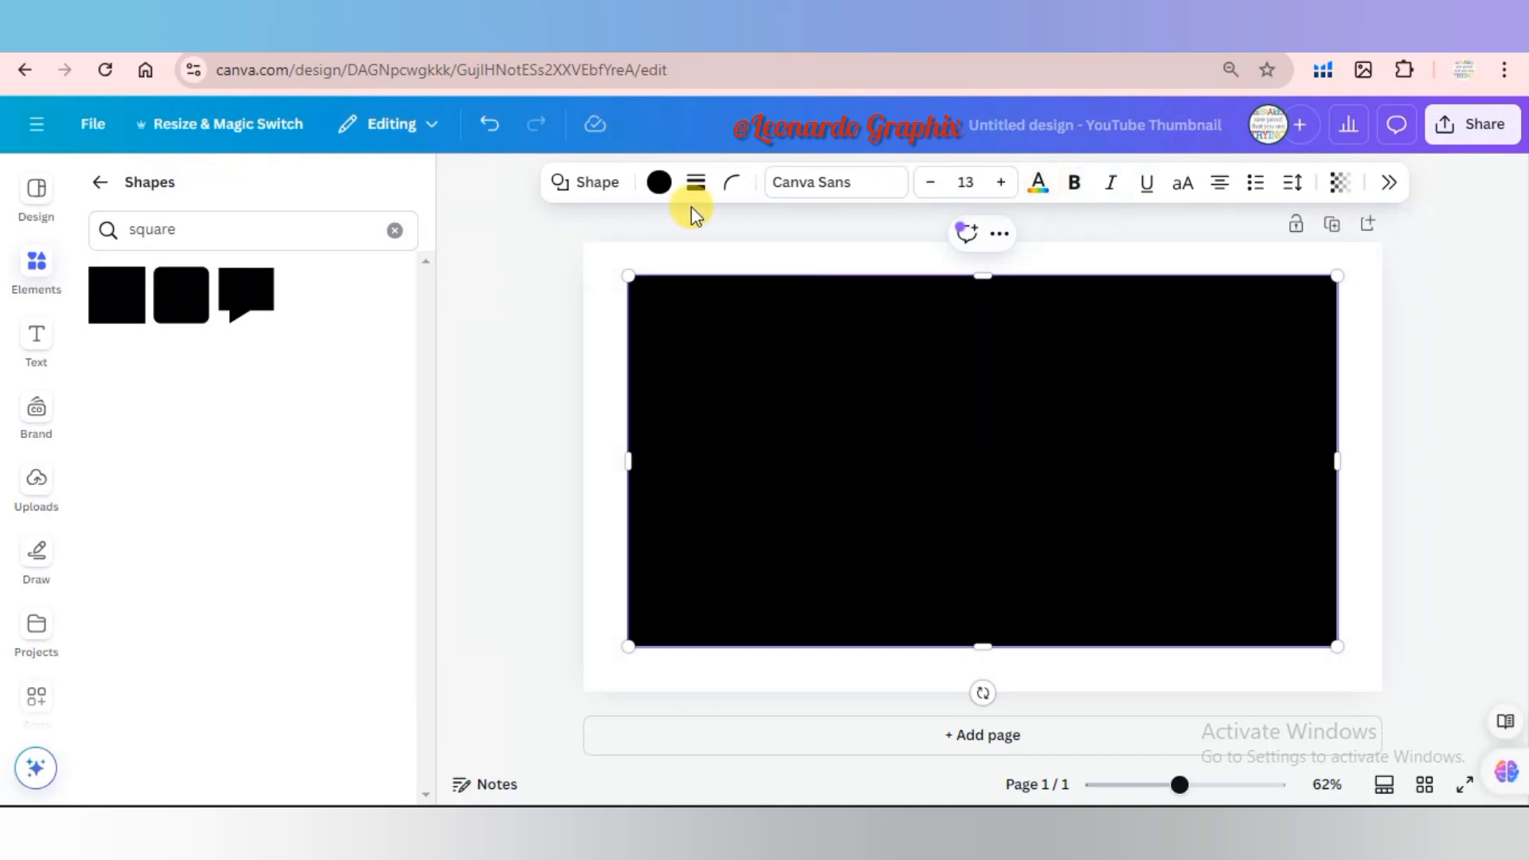
Add a heading reading "SUNSET" on the black rectangle and delete the extra placeholder heading above it.
click(35, 349)
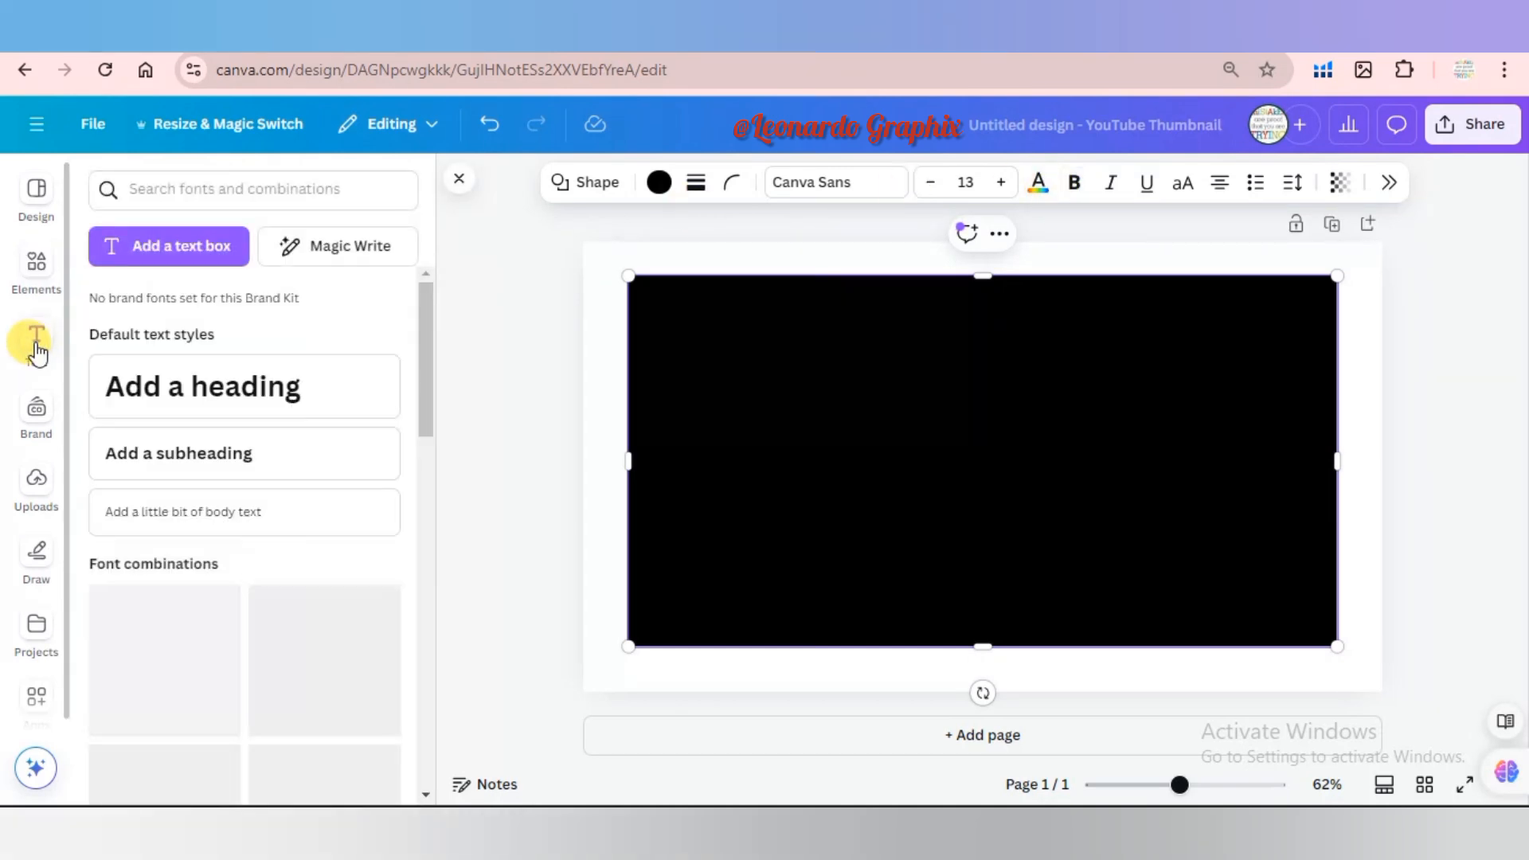
click(284, 387)
click(286, 391)
text(S)
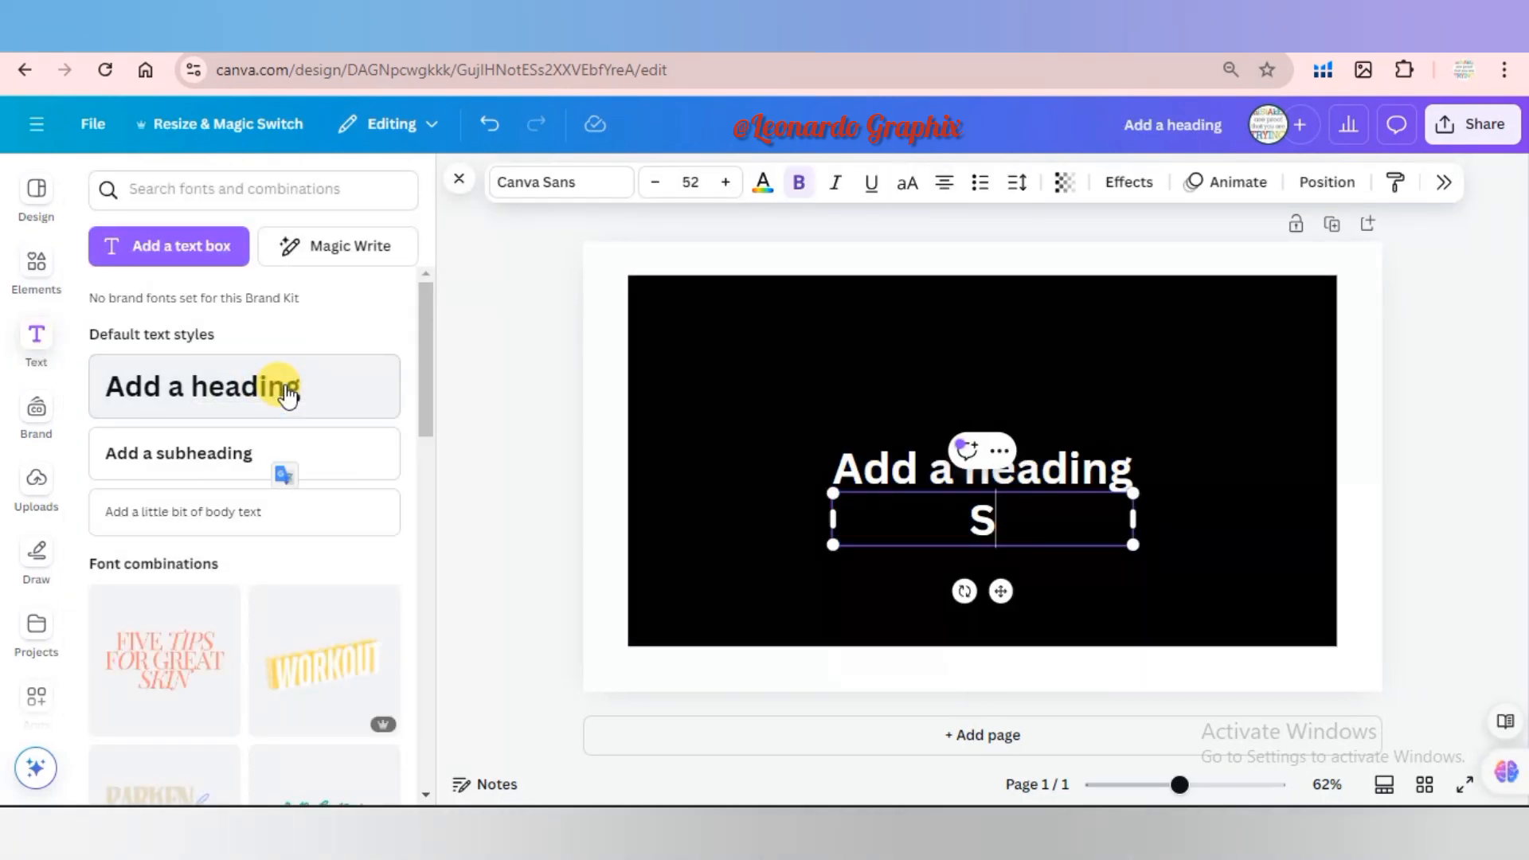
text(UN)
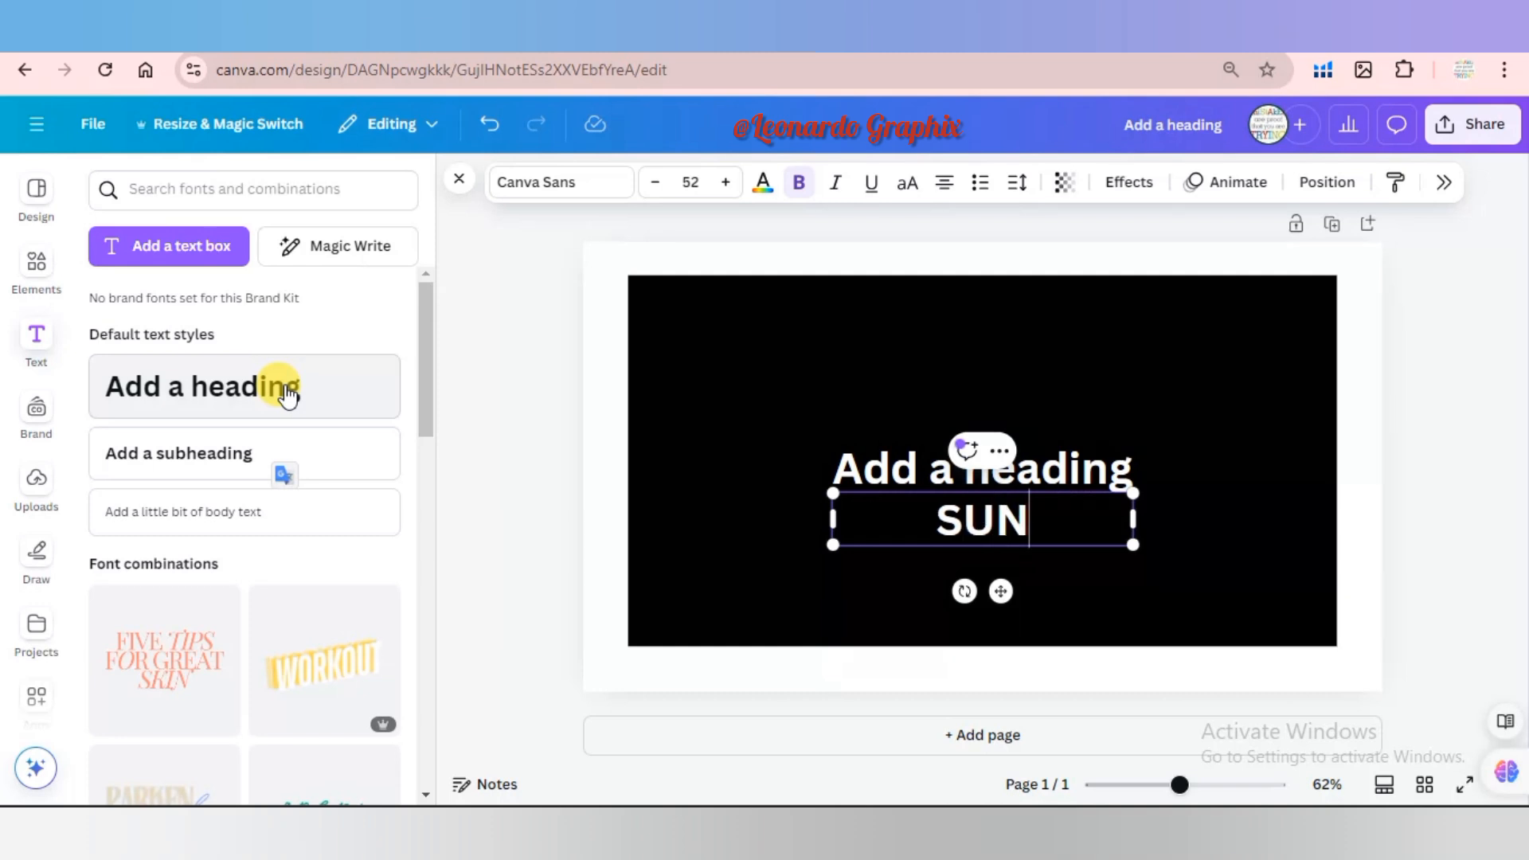
text(SET)
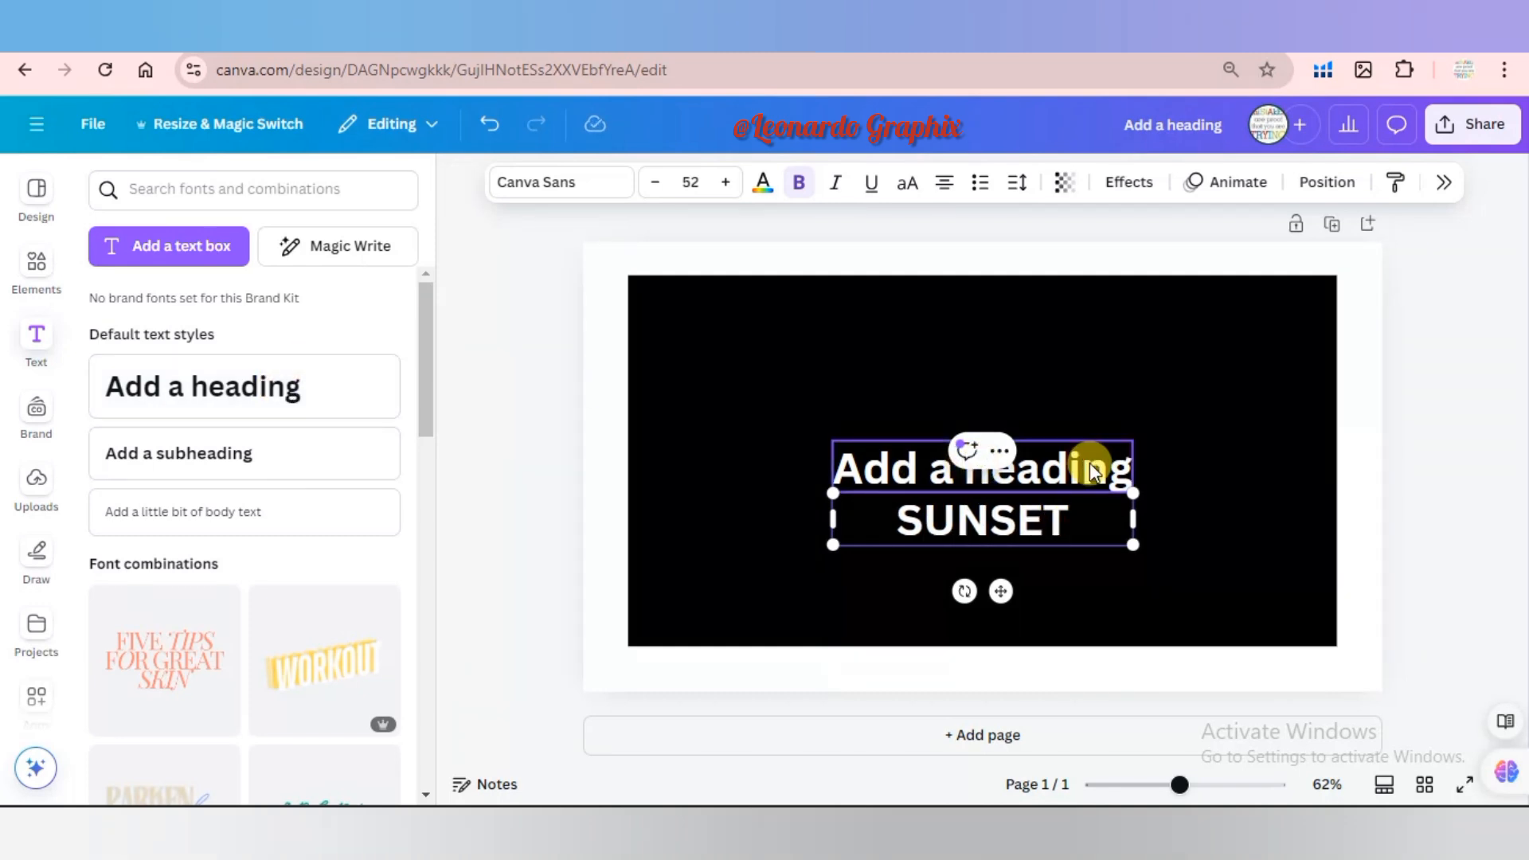
click(1090, 466)
click(995, 399)
Set the SUNSET heading's letter spacing to 337, enlarge it to about size 77.7 and move it toward the rectangle's upper edge.
click(1016, 522)
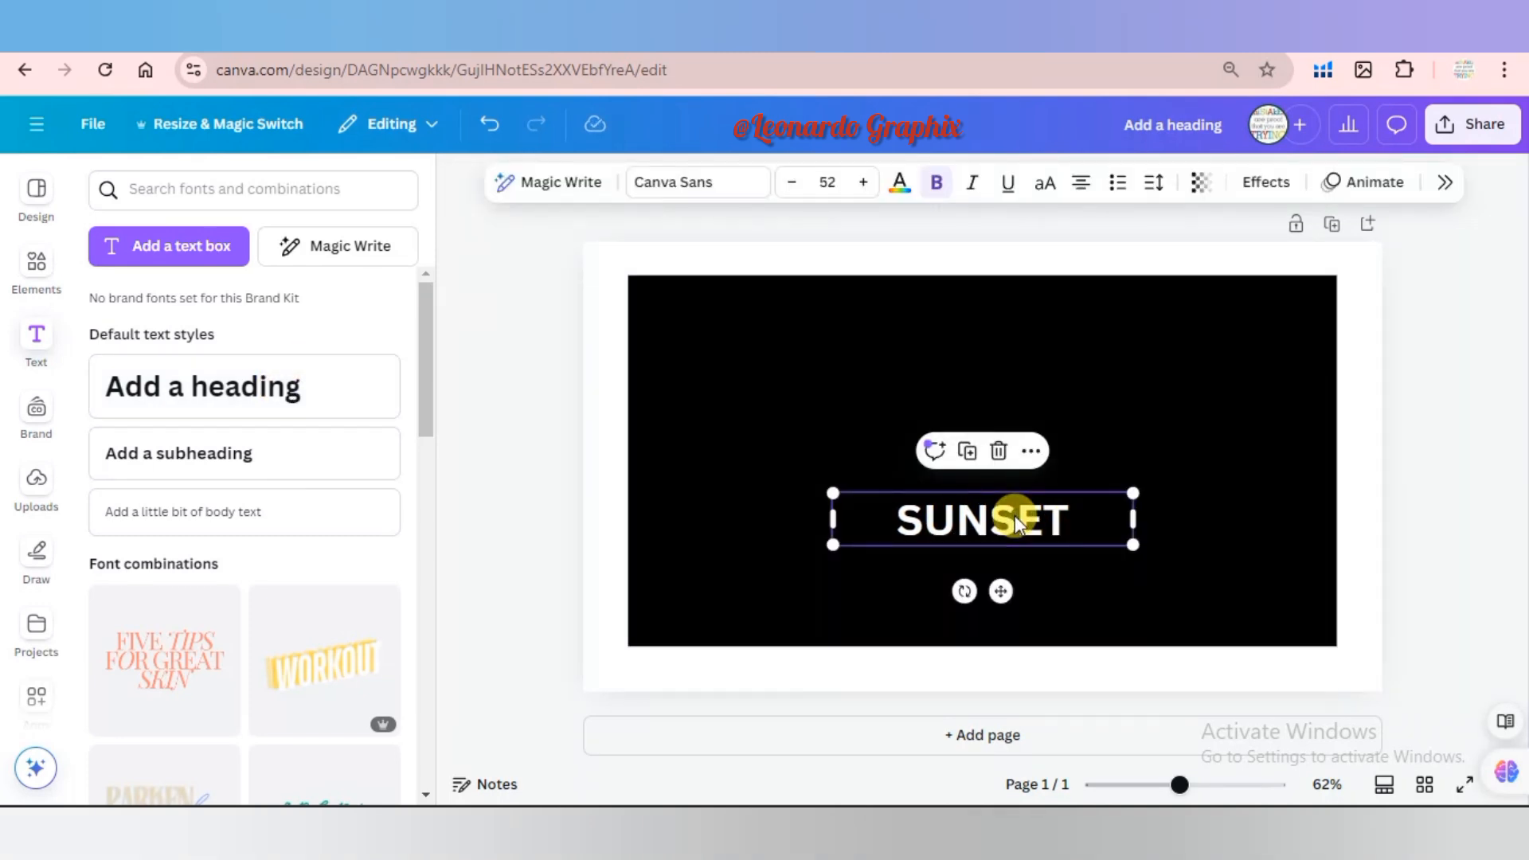
click(1155, 189)
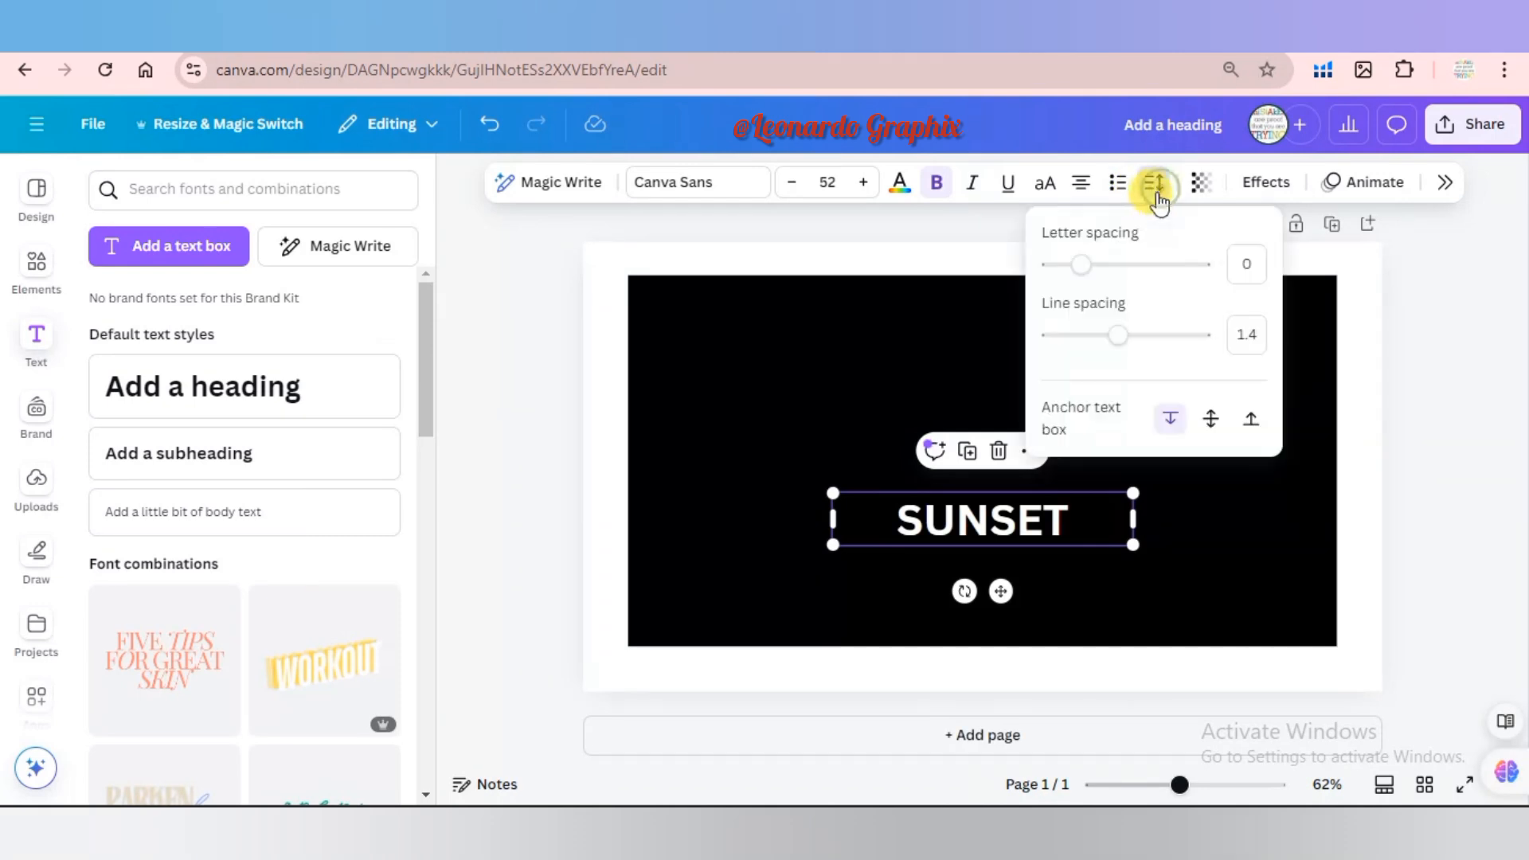
drag(1085, 266, 1136, 266)
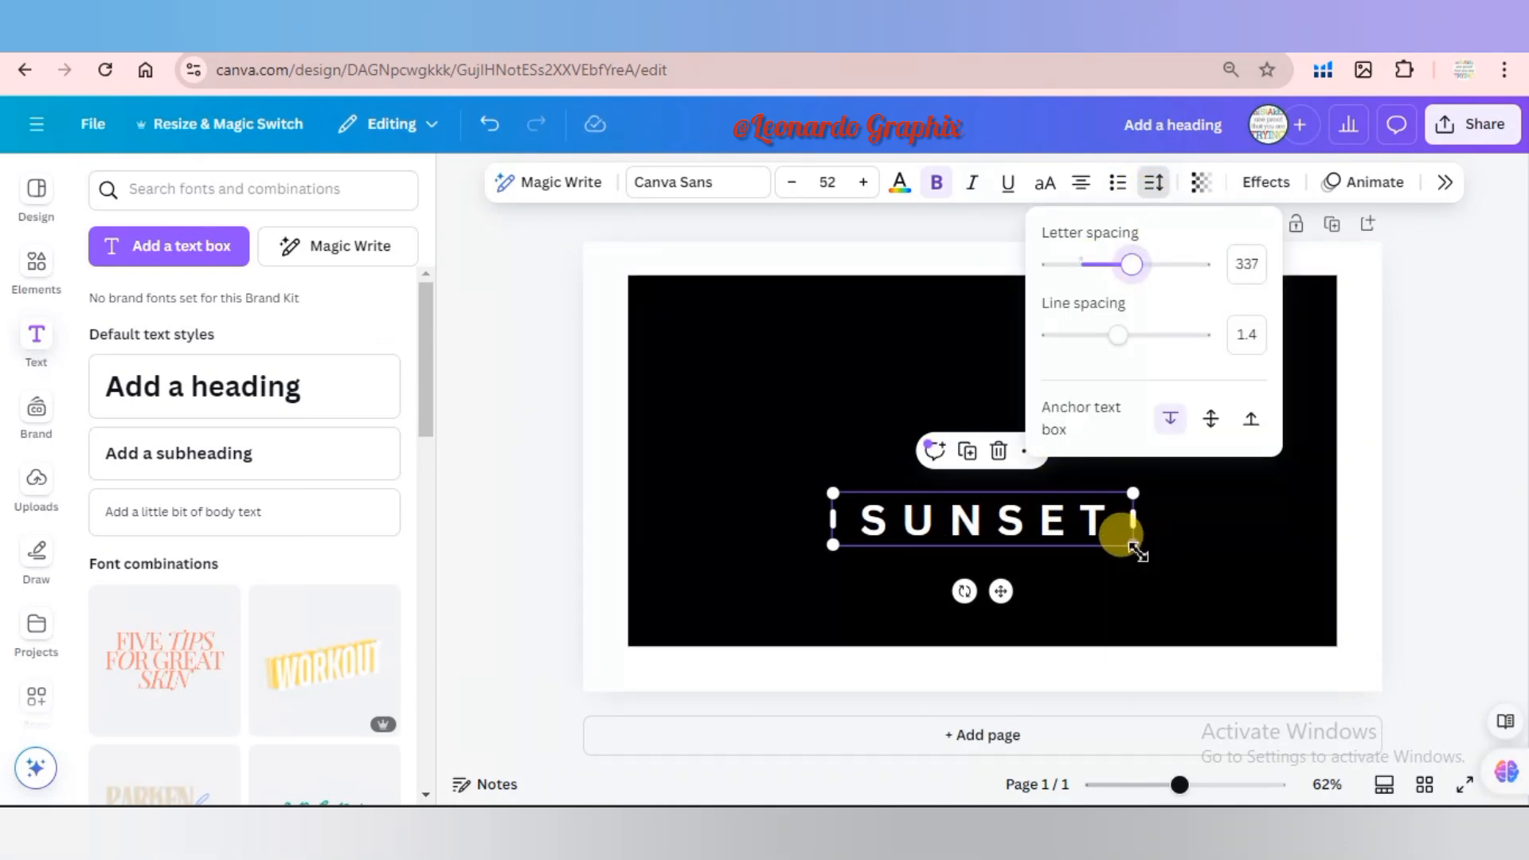
drag(1133, 545, 1042, 382)
Change the SUNSET heading's font to League Spartan, enlarge it to about size 87.3 and place it near the rectangle's upper edge.
click(752, 191)
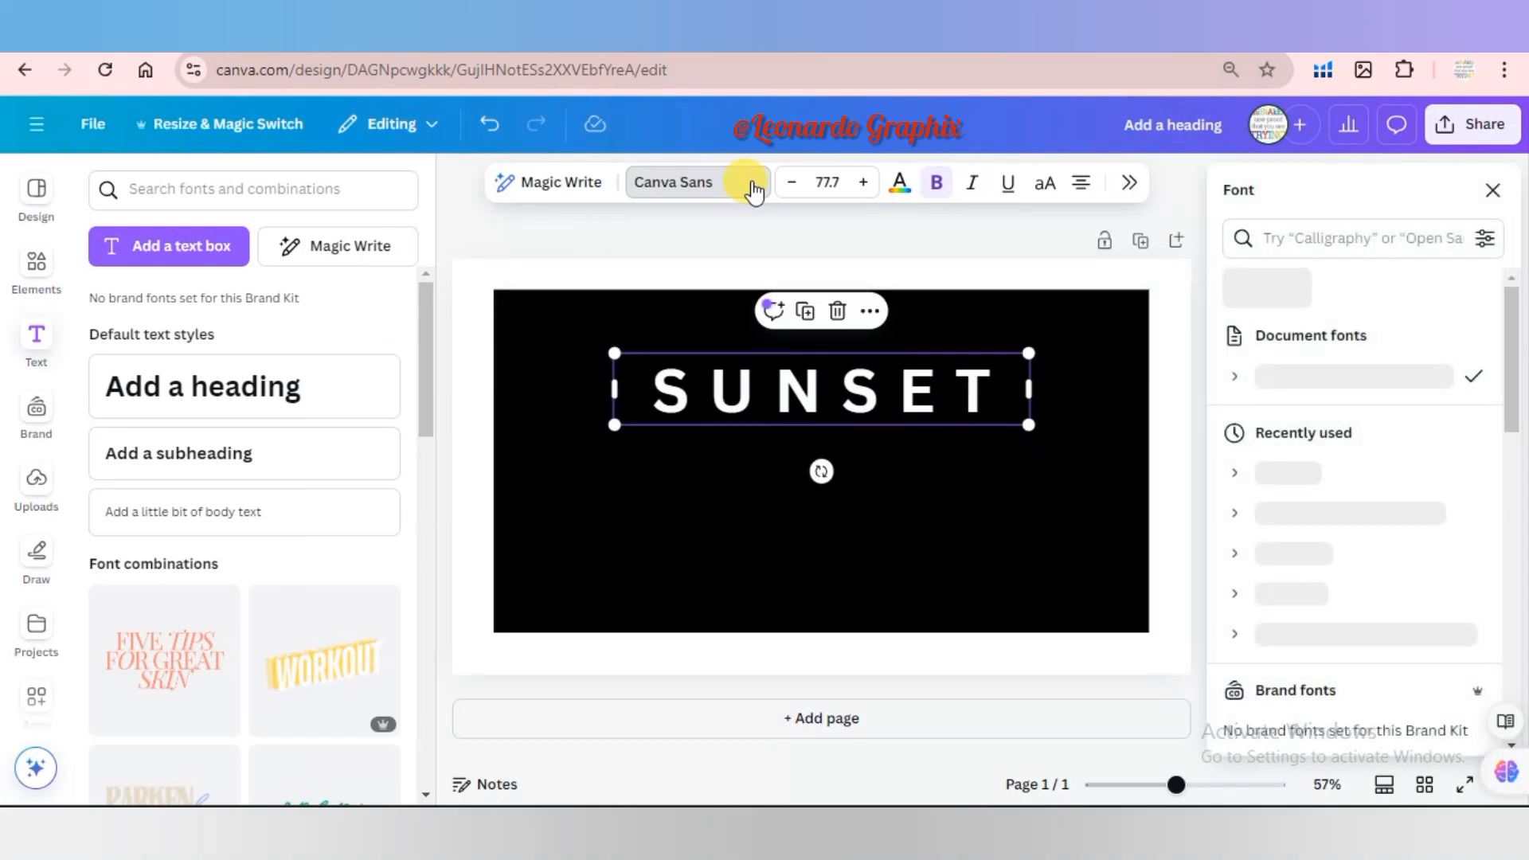
drag(1520, 370, 1512, 495)
click(1353, 584)
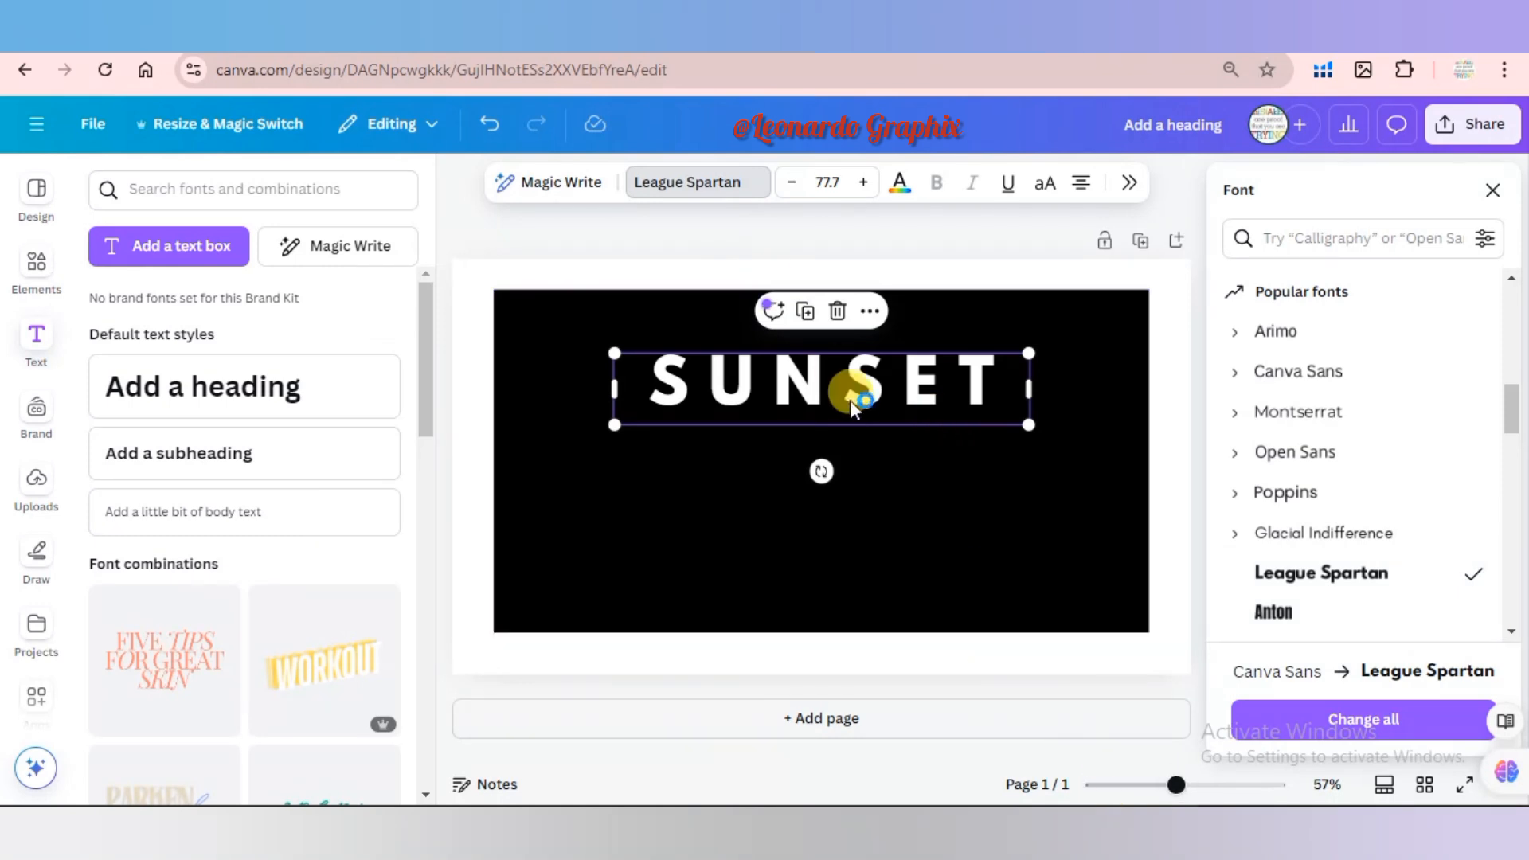
drag(870, 402, 853, 364)
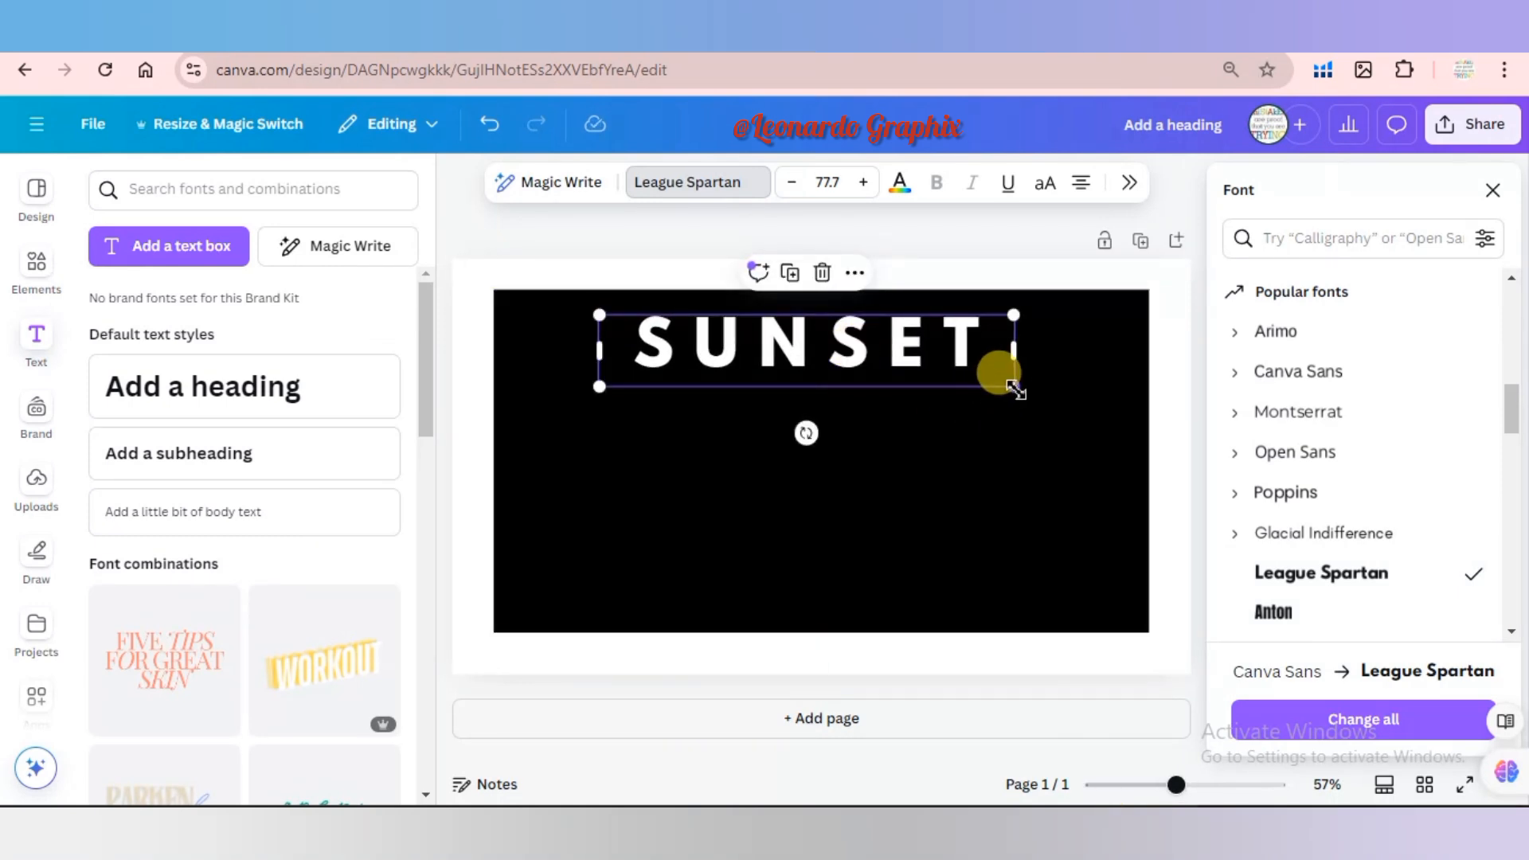
drag(1013, 385, 1064, 421)
drag(938, 355, 914, 341)
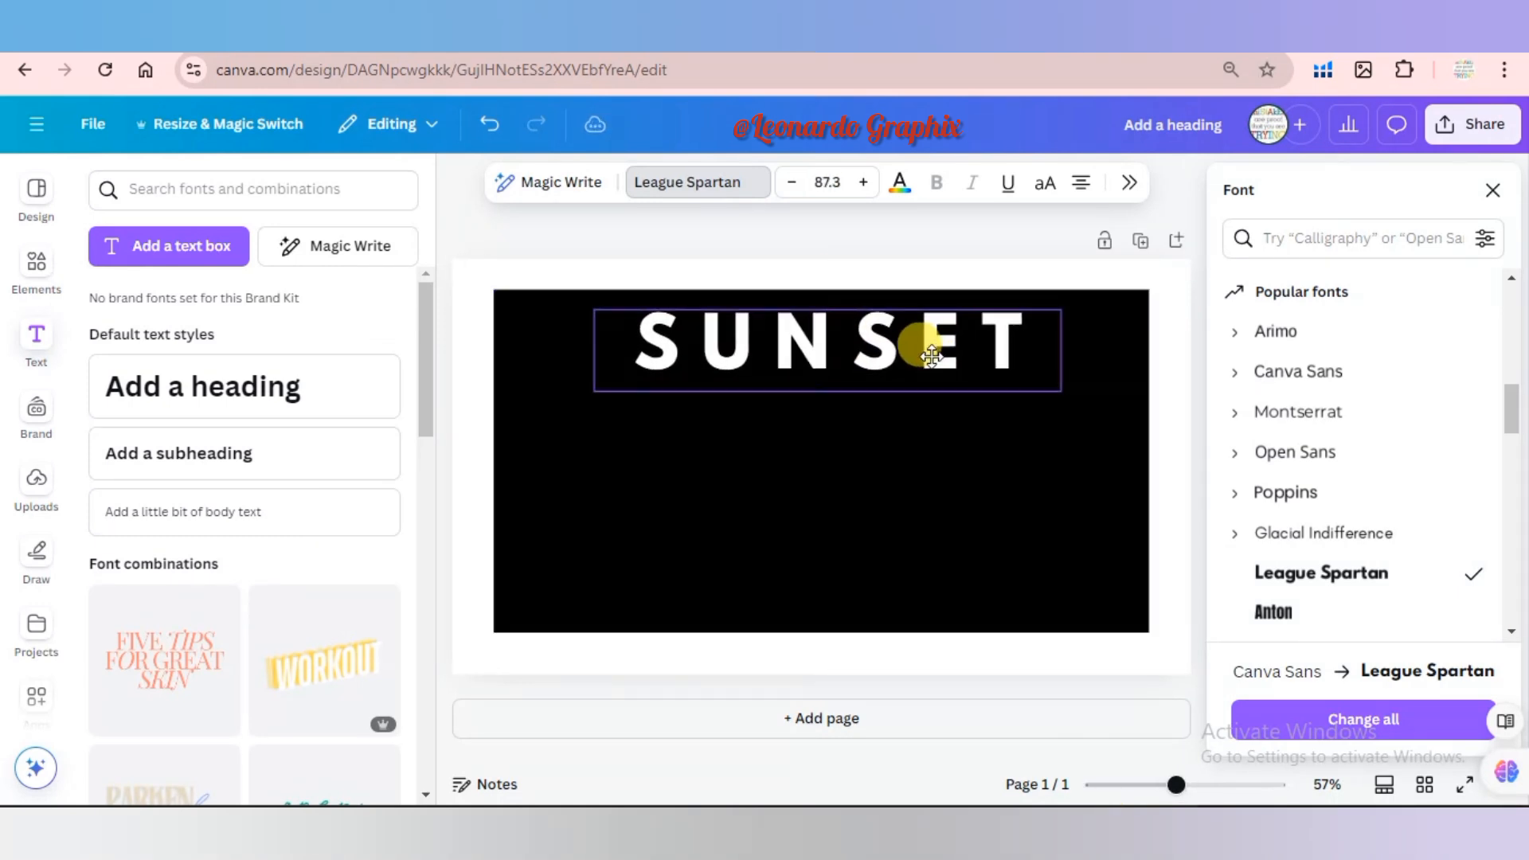
Add a square shape, narrow it into a vertical bar and place it in the black rectangle below the heading's first letter.
click(35, 267)
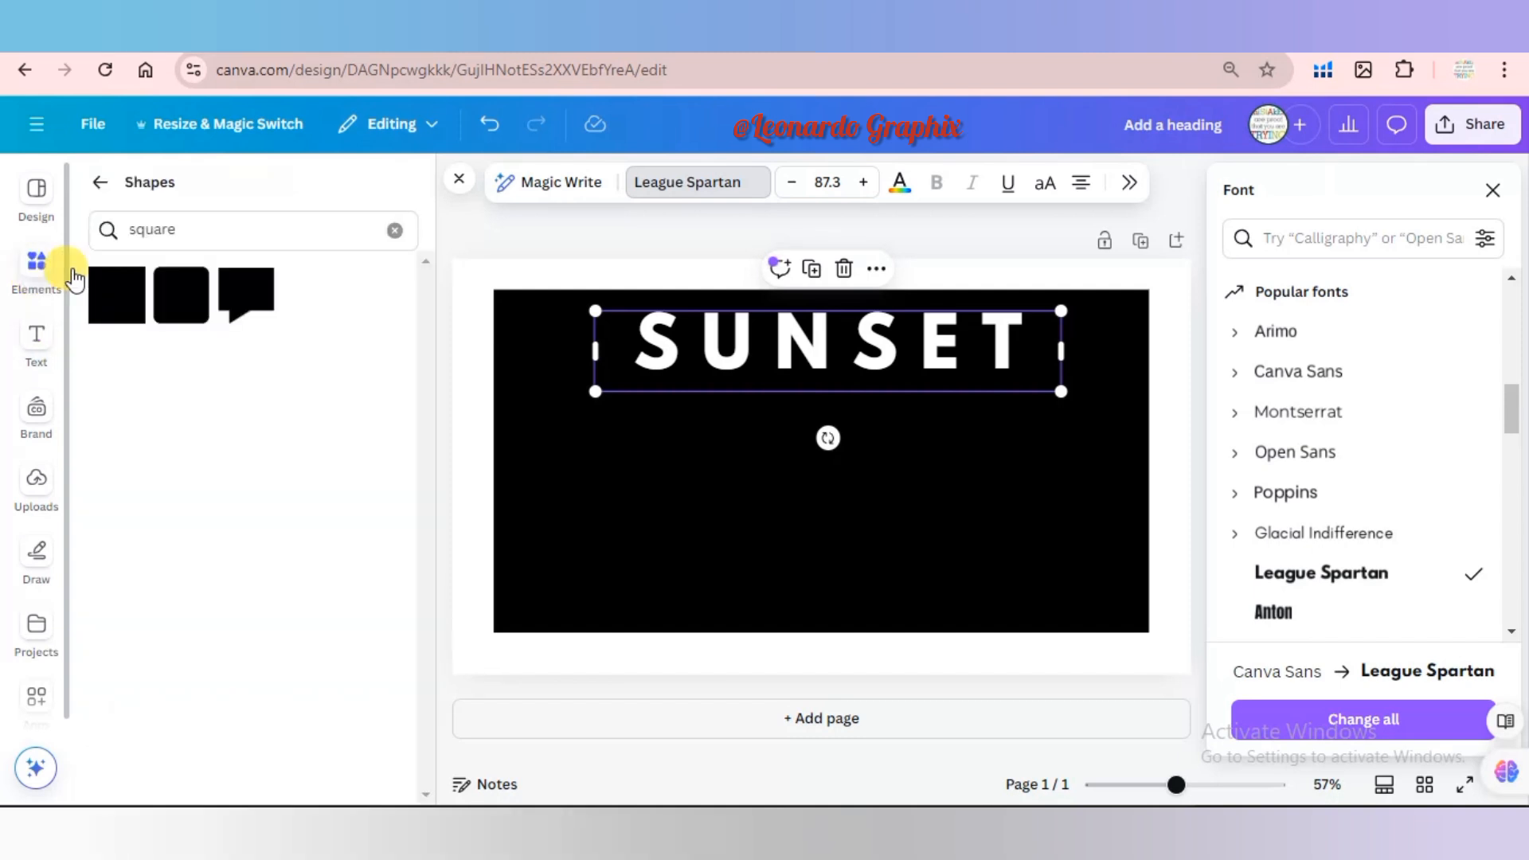
click(111, 314)
drag(884, 469, 645, 548)
Increase the SUNSET heading's font size to 98.3, keeping the word on one line.
click(651, 351)
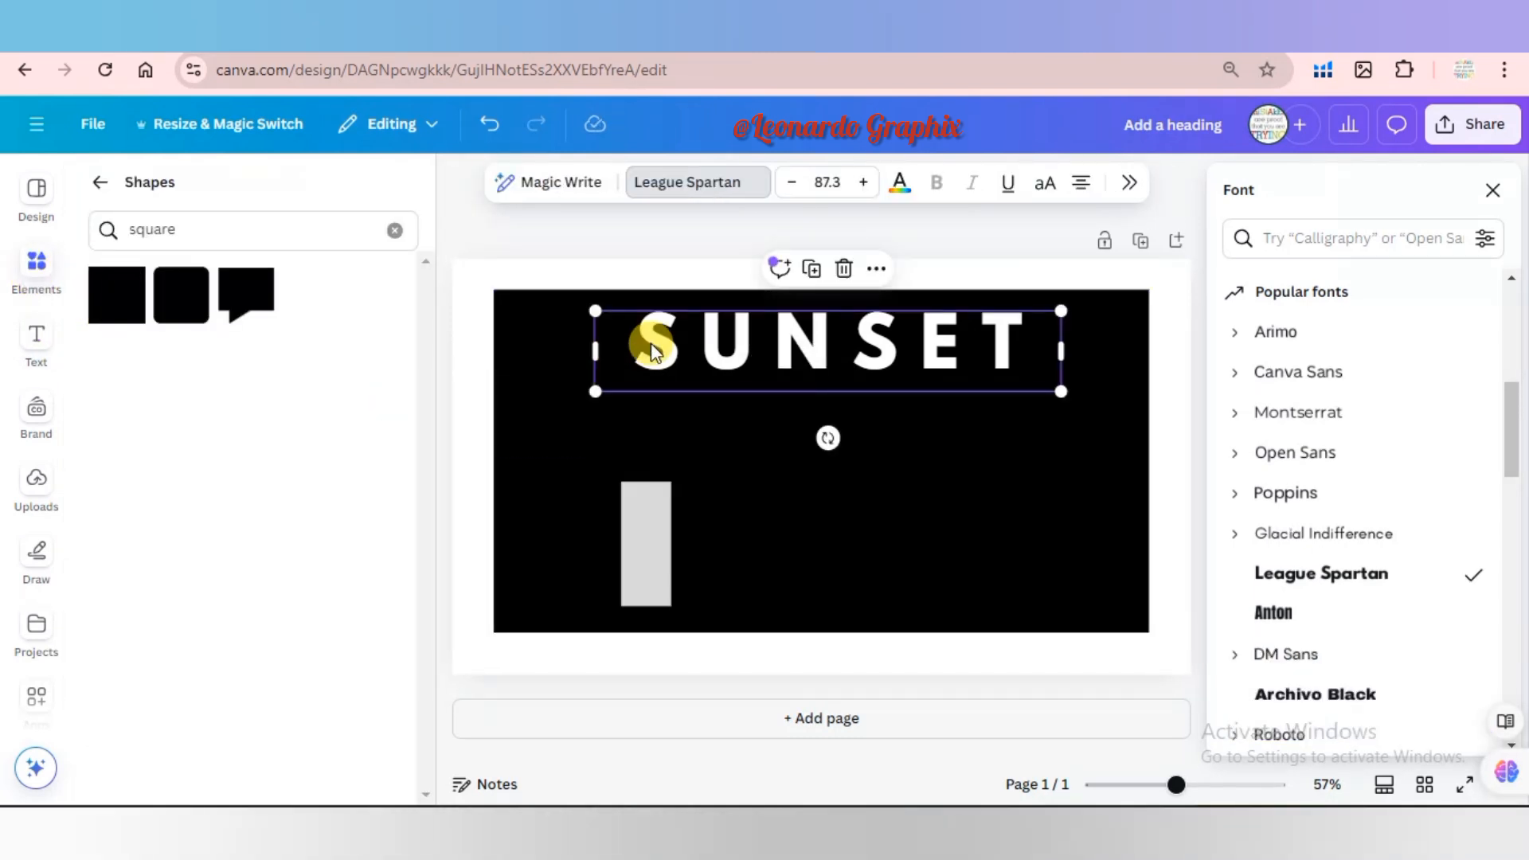
click(862, 185)
click(863, 185)
click(862, 184)
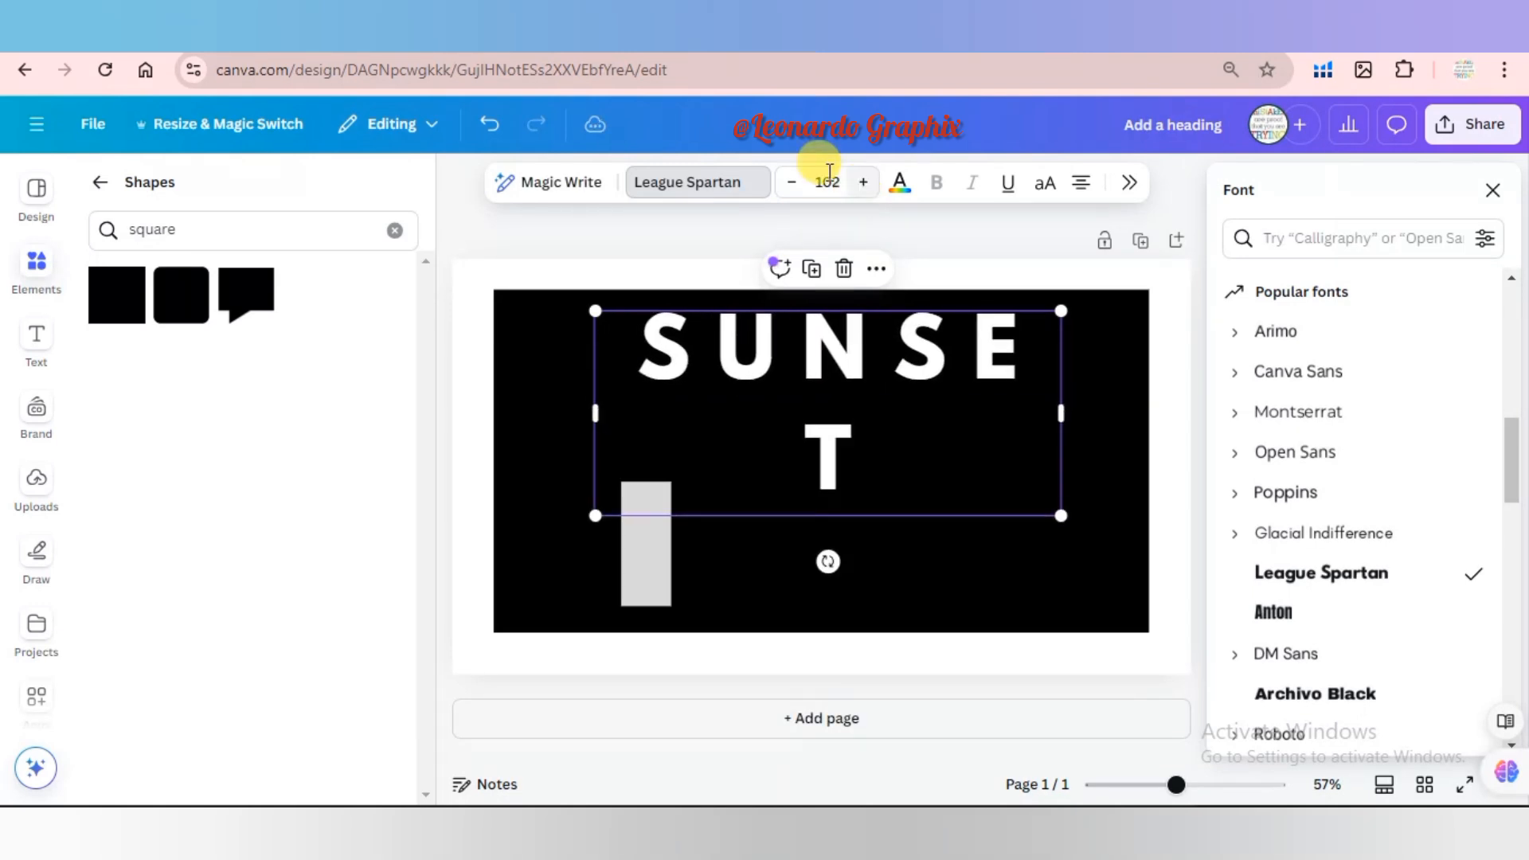
click(791, 184)
click(791, 185)
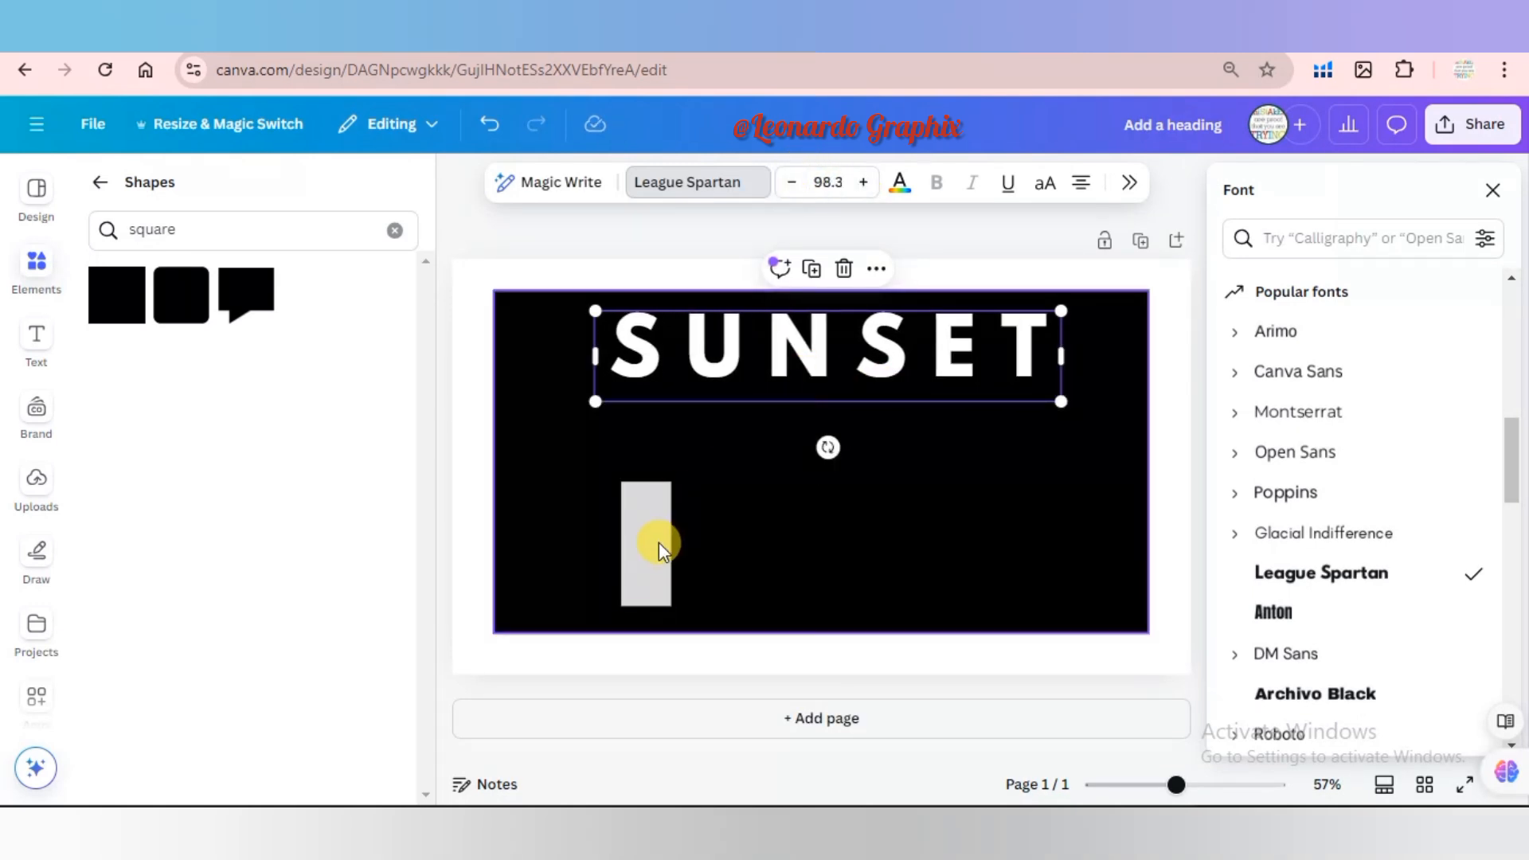
Align the vertical bar directly under the letter S, fill it white and extend it down to the black rectangle's lower edge.
drag(655, 536, 643, 438)
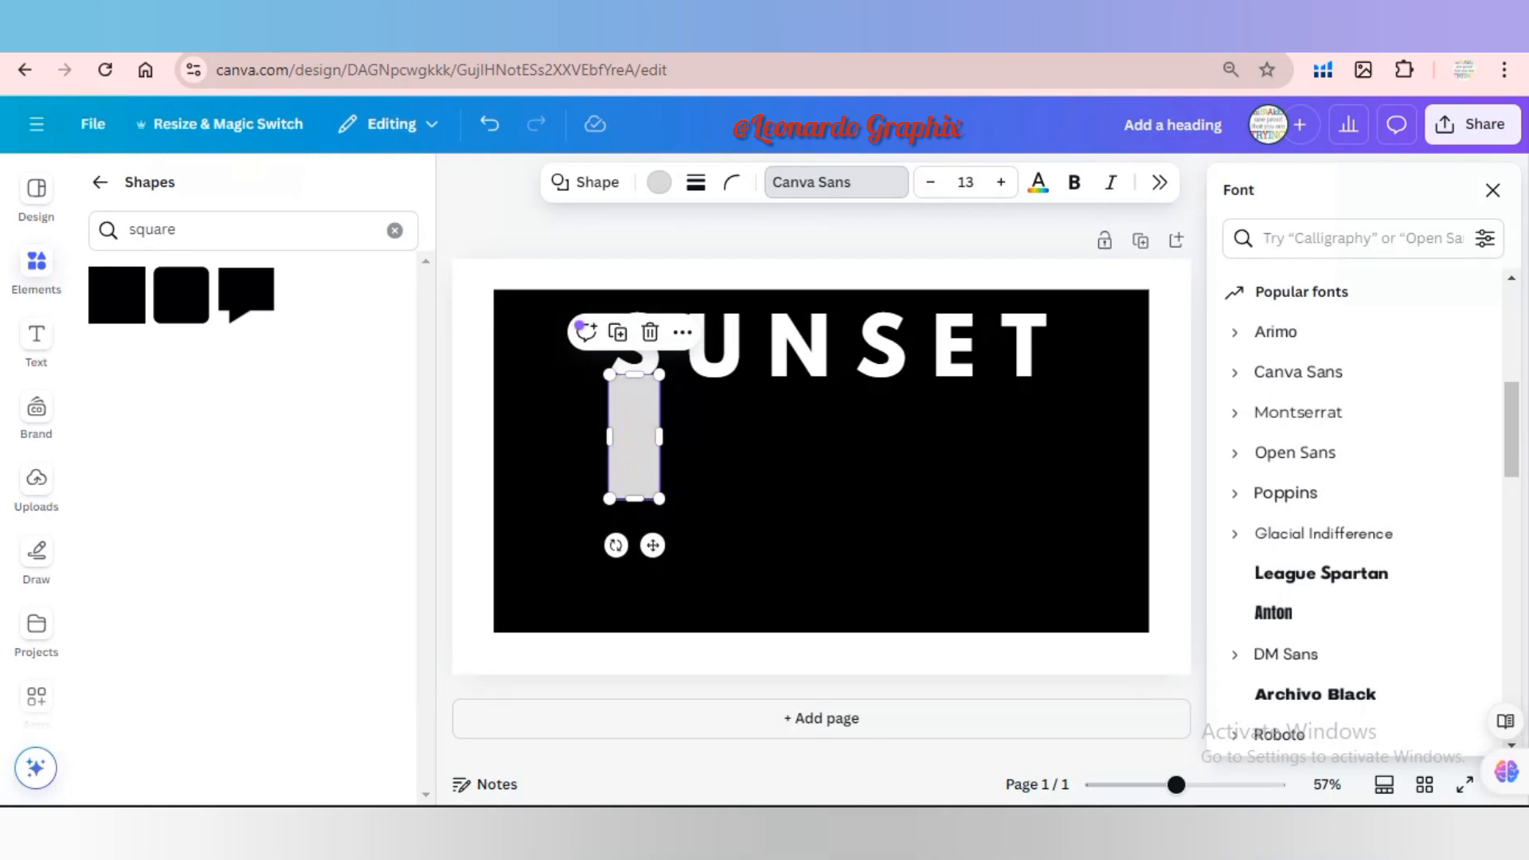
drag(761, 471, 758, 471)
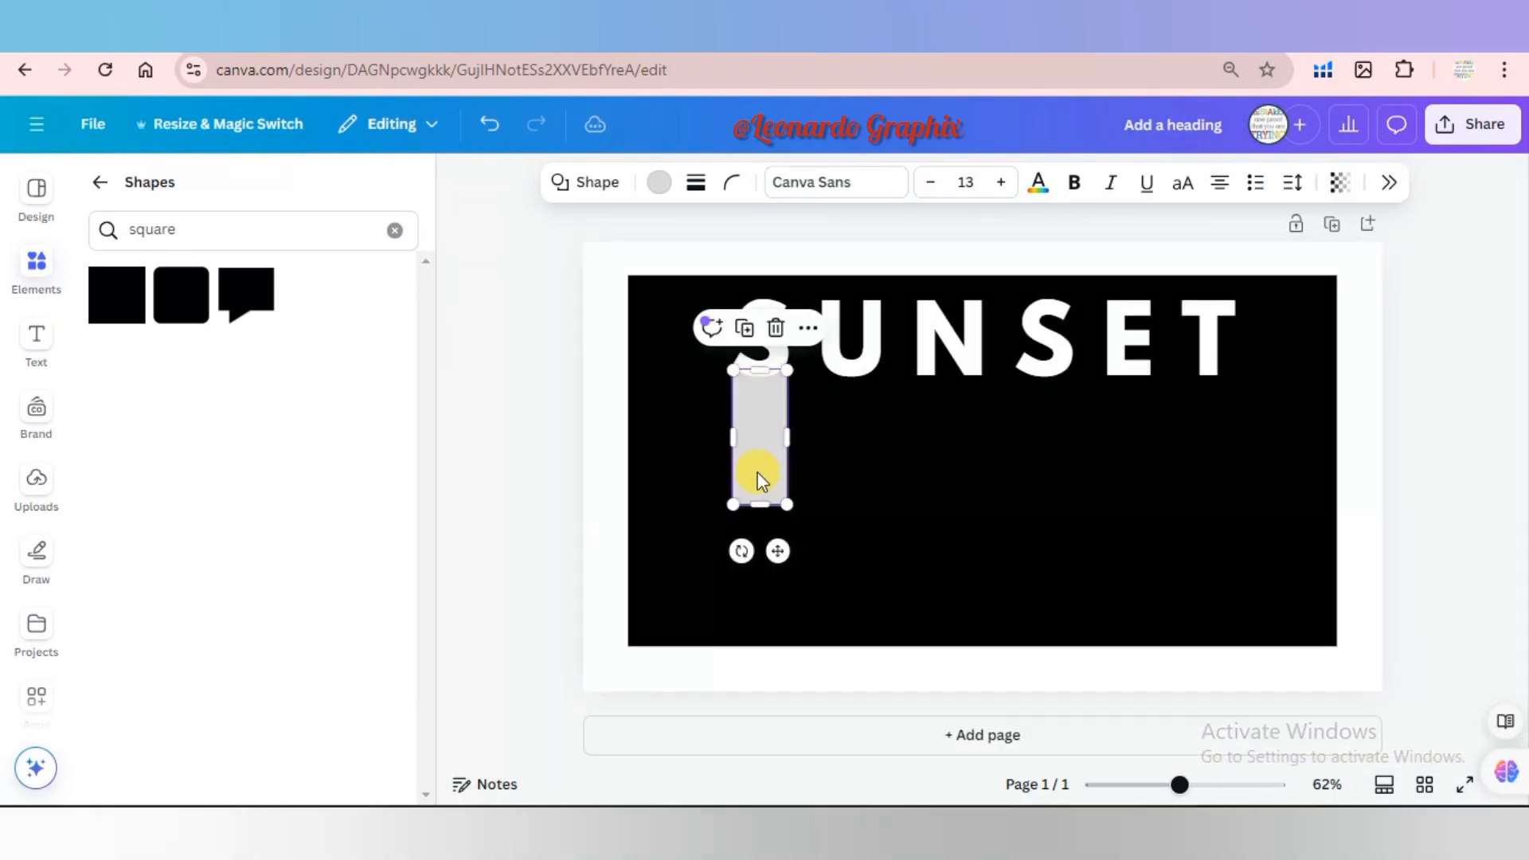
click(660, 182)
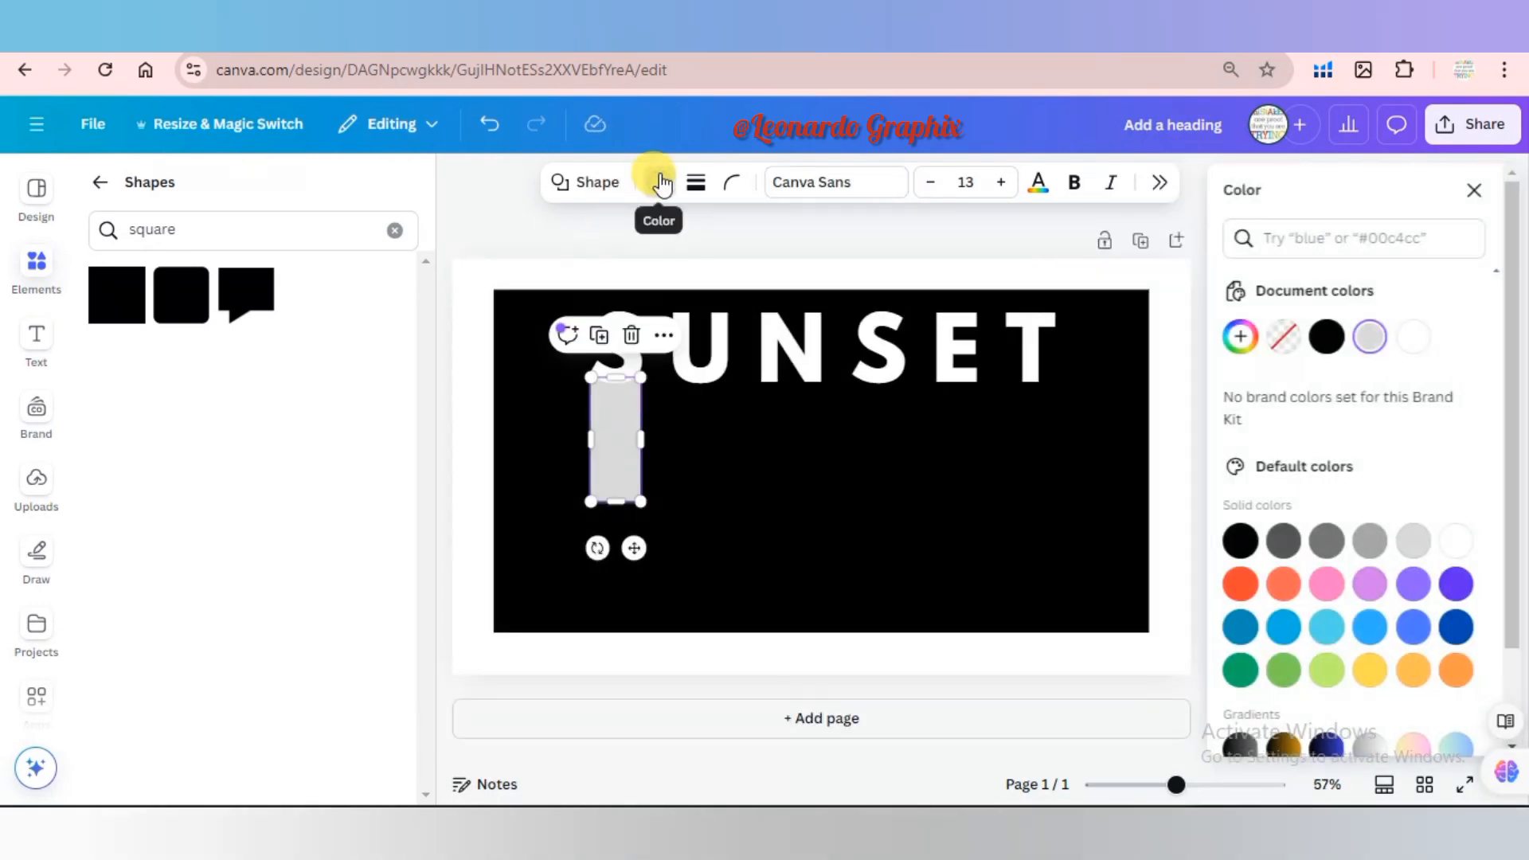
click(1411, 335)
drag(618, 522, 623, 637)
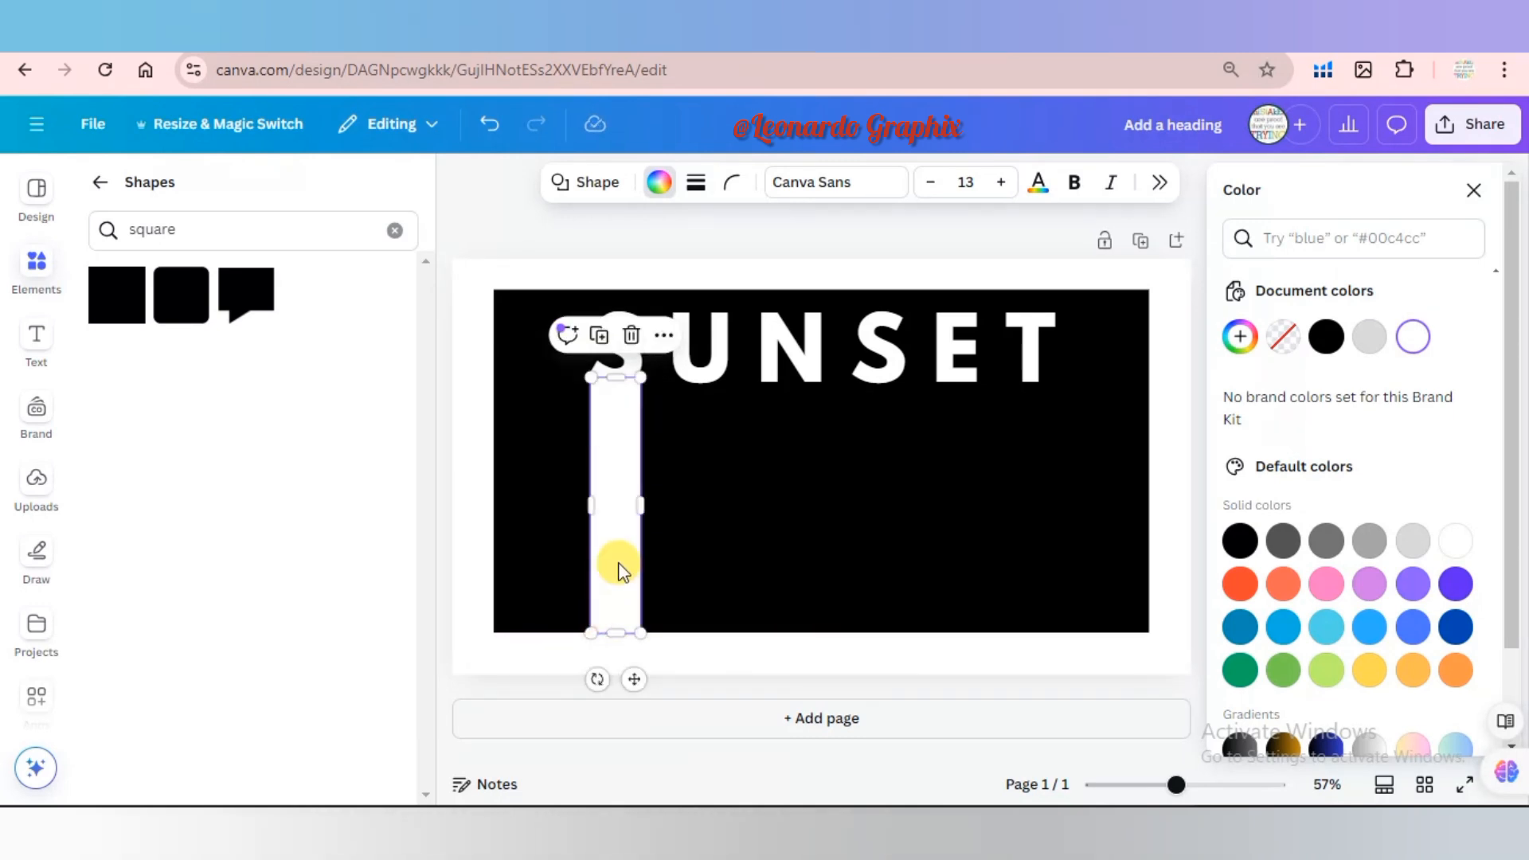
Duplicate the white bar five times at equal spacing so that each letter of SUNSET has a bar beneath it.
click(599, 335)
drag(625, 443, 704, 438)
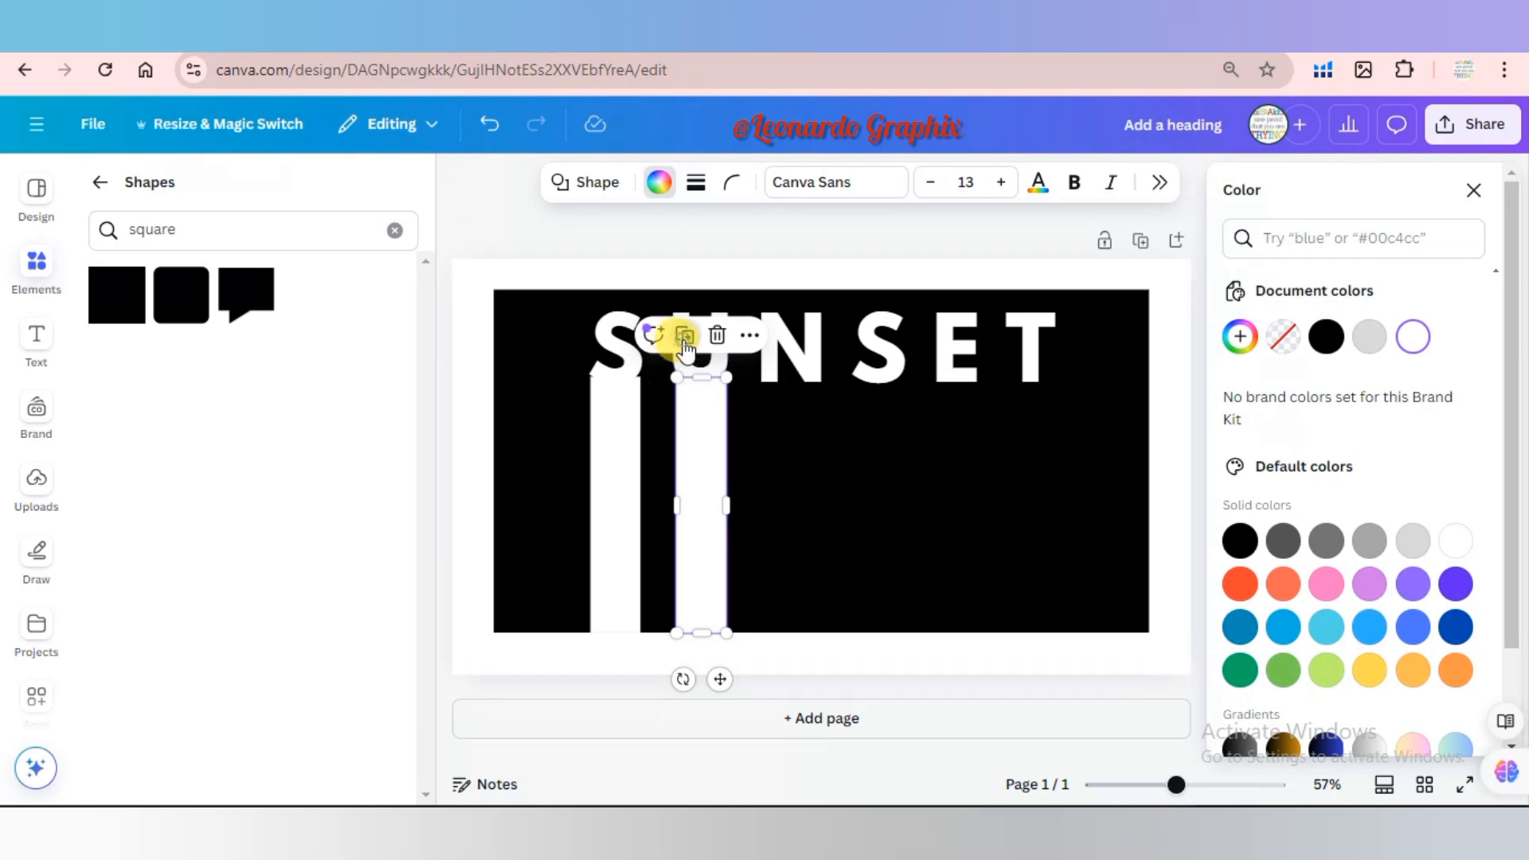
click(684, 336)
click(770, 336)
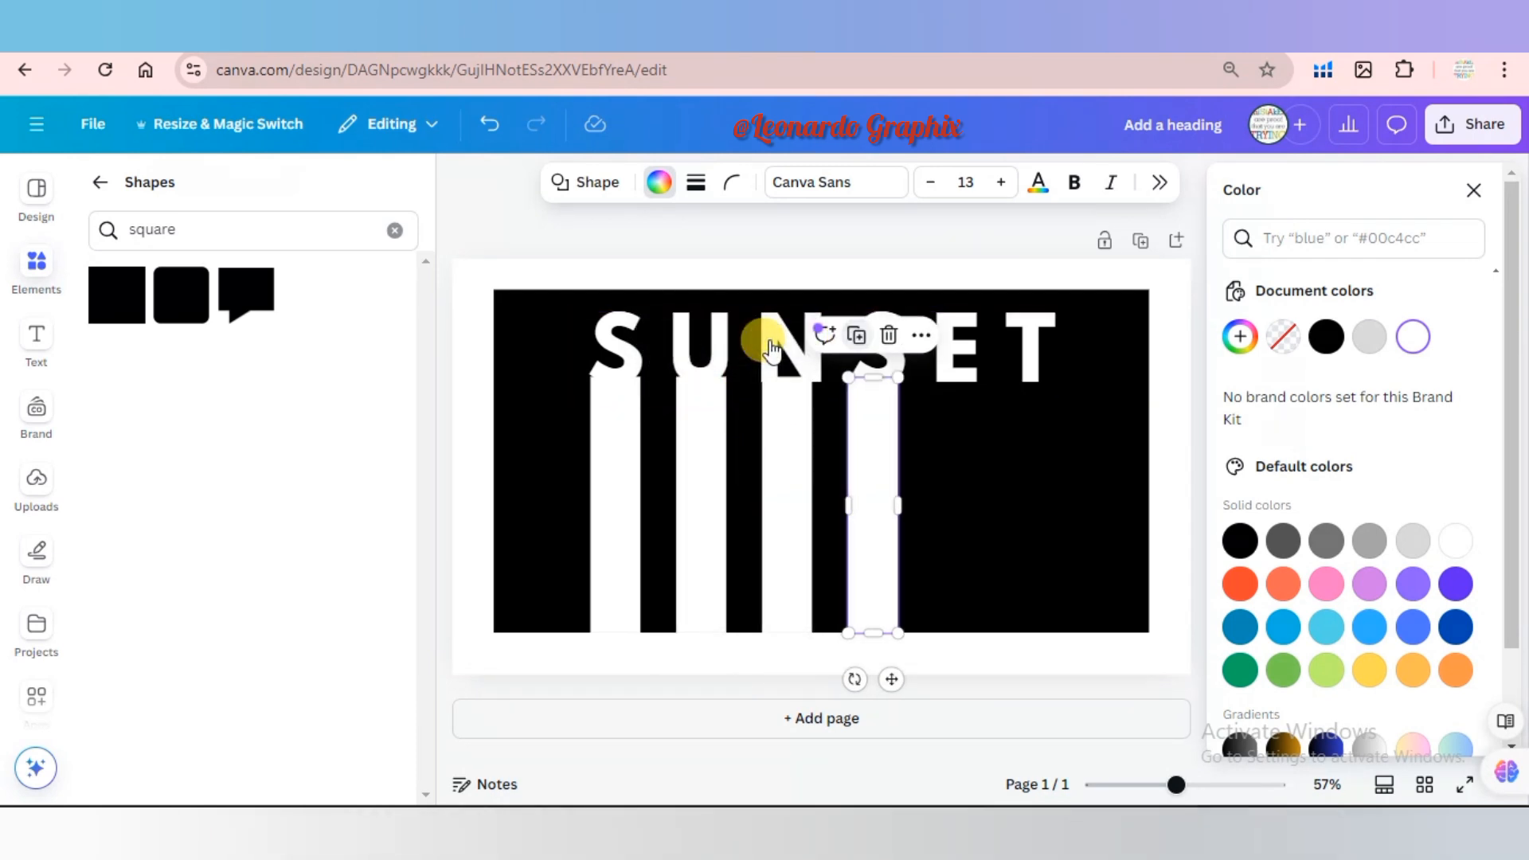
click(856, 335)
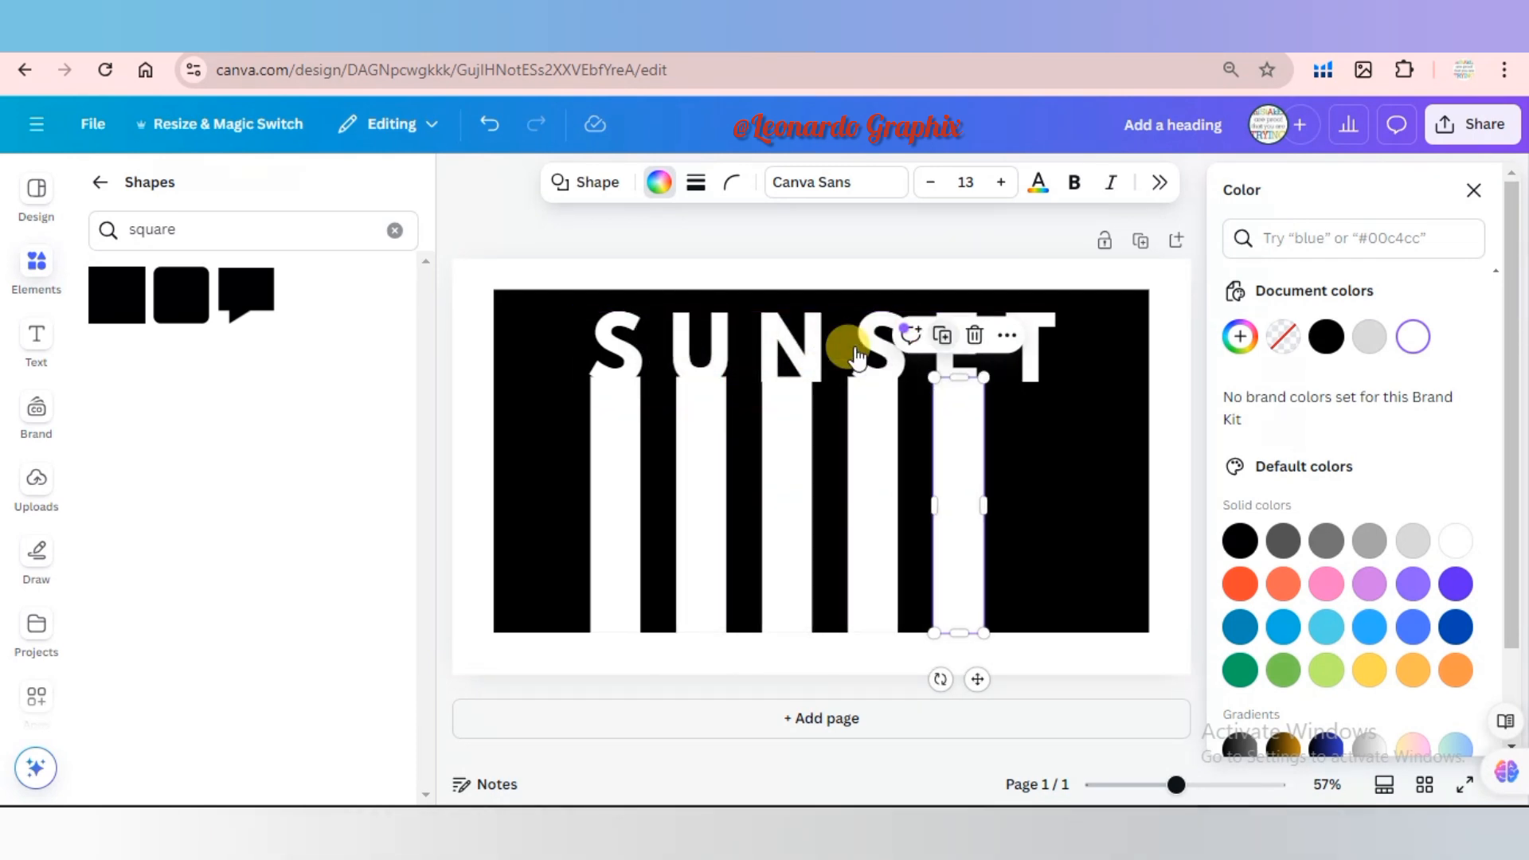
click(941, 342)
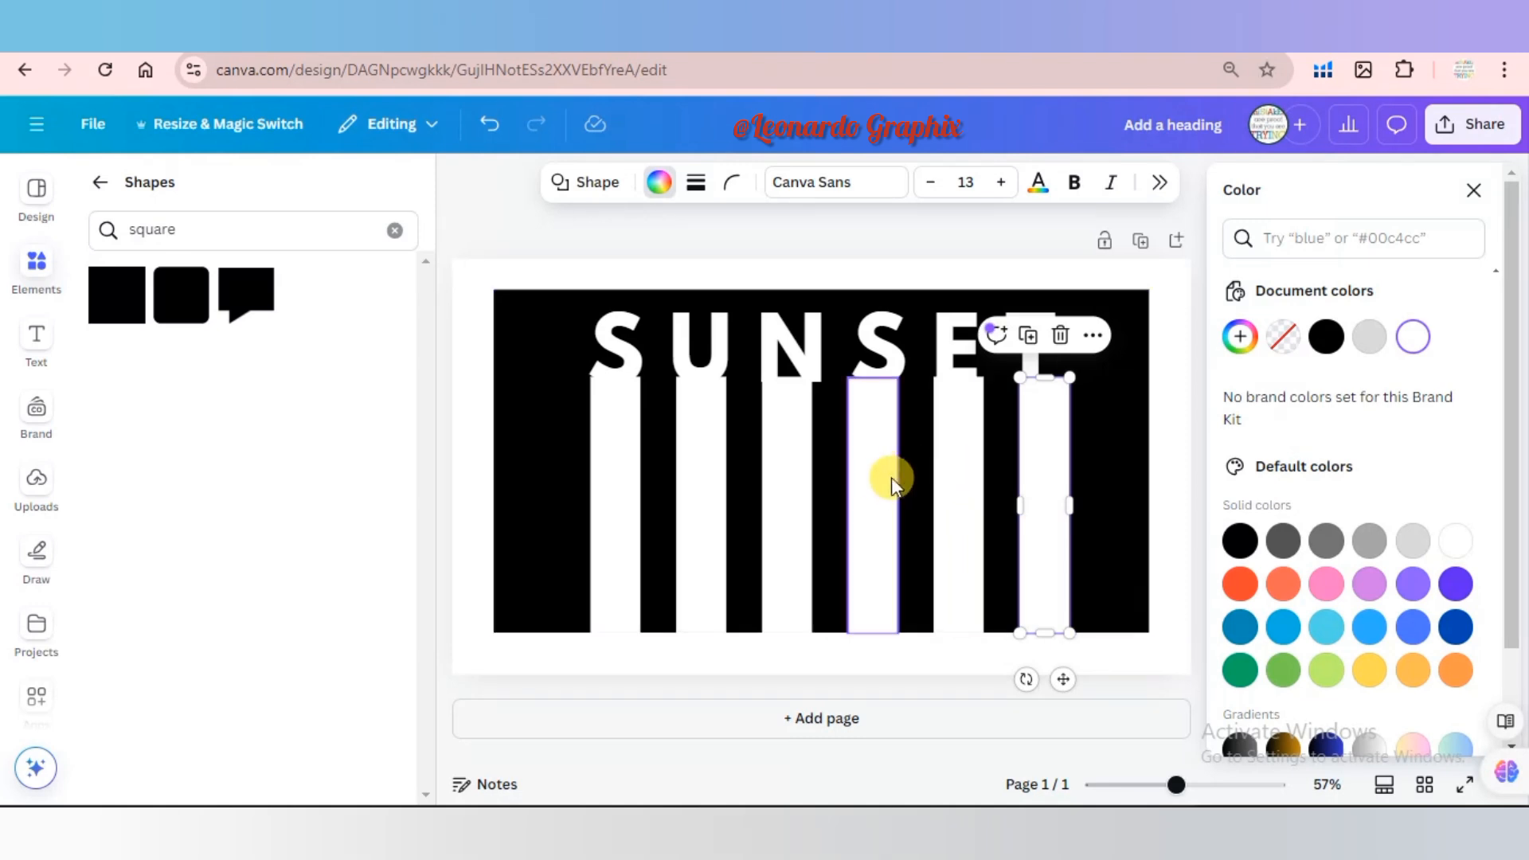
Nudge the bars under the second S and the T sideways to line up with their letters.
click(876, 484)
drag(876, 484, 881, 489)
click(1058, 455)
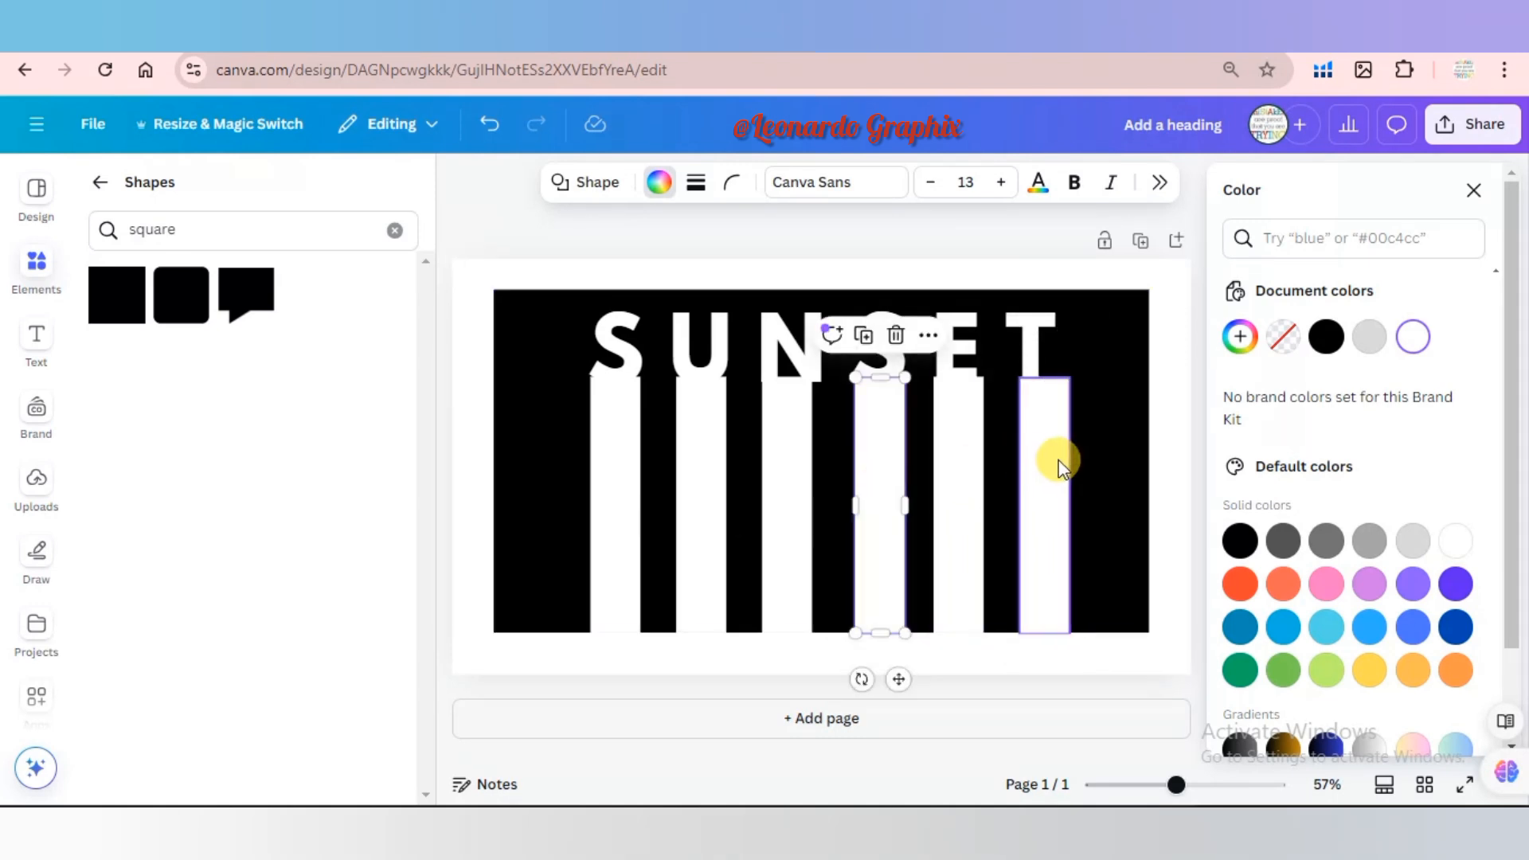
mouse_move(1057, 466)
mouse_down()
mouse_move(1041, 447)
mouse_move(1045, 459)
mouse_up()
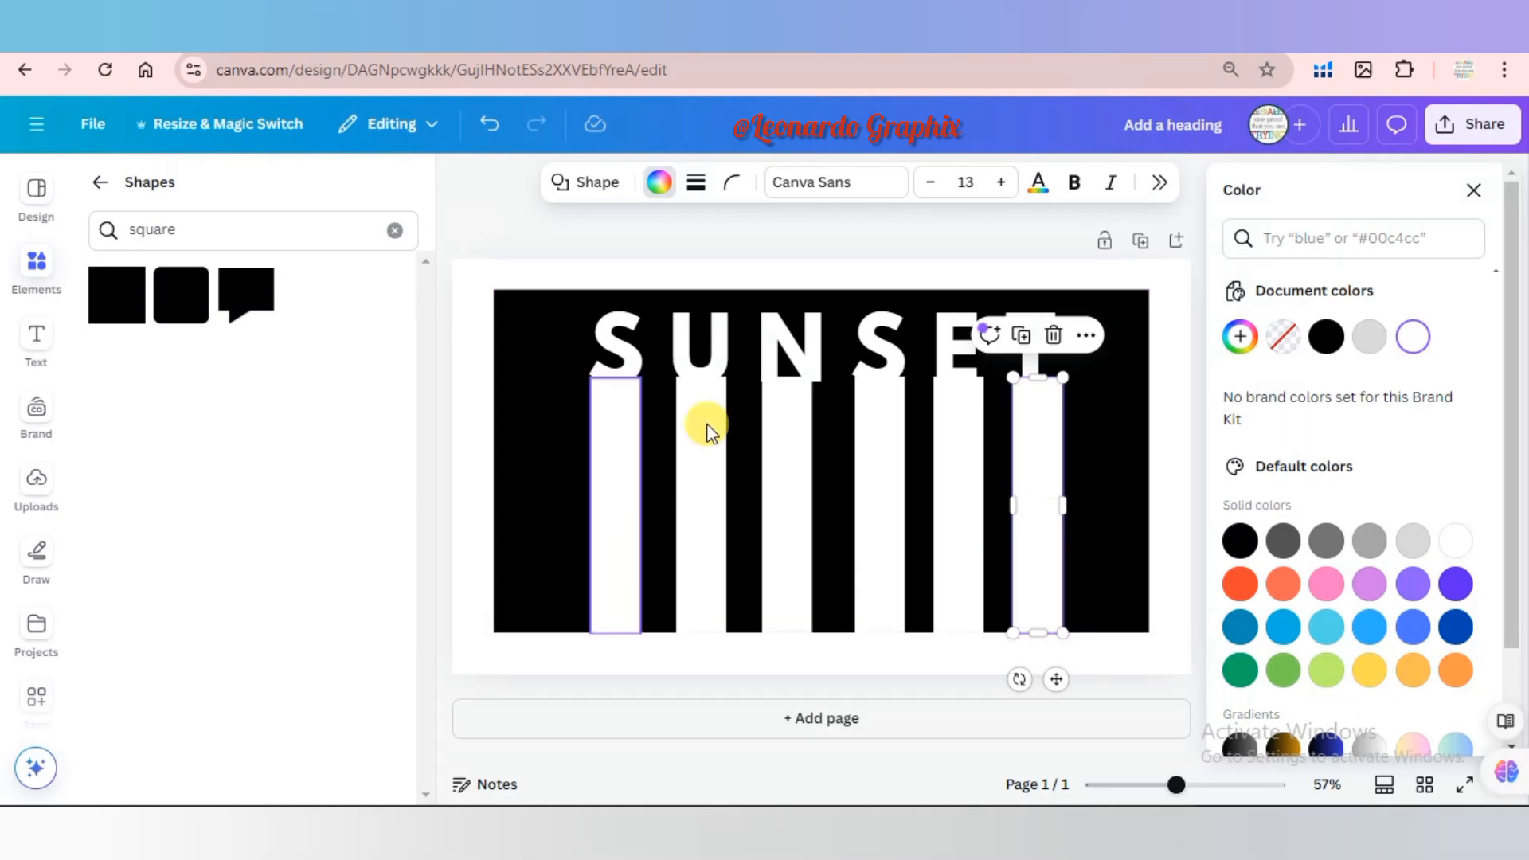
Leave the square shape search, add a circle shape to the page and fill it black.
click(298, 229)
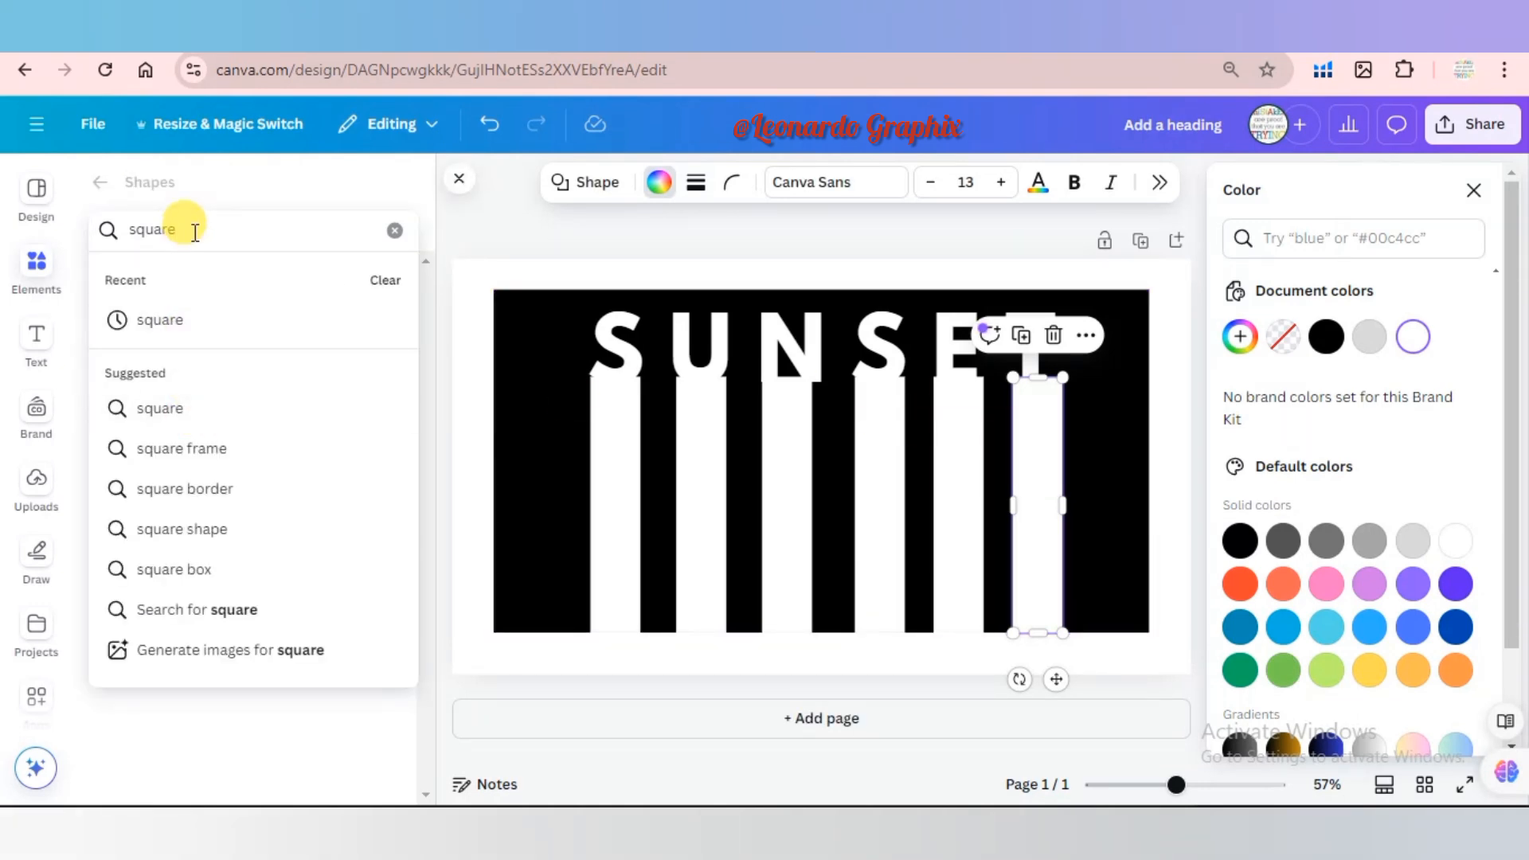
drag(192, 230, 99, 227)
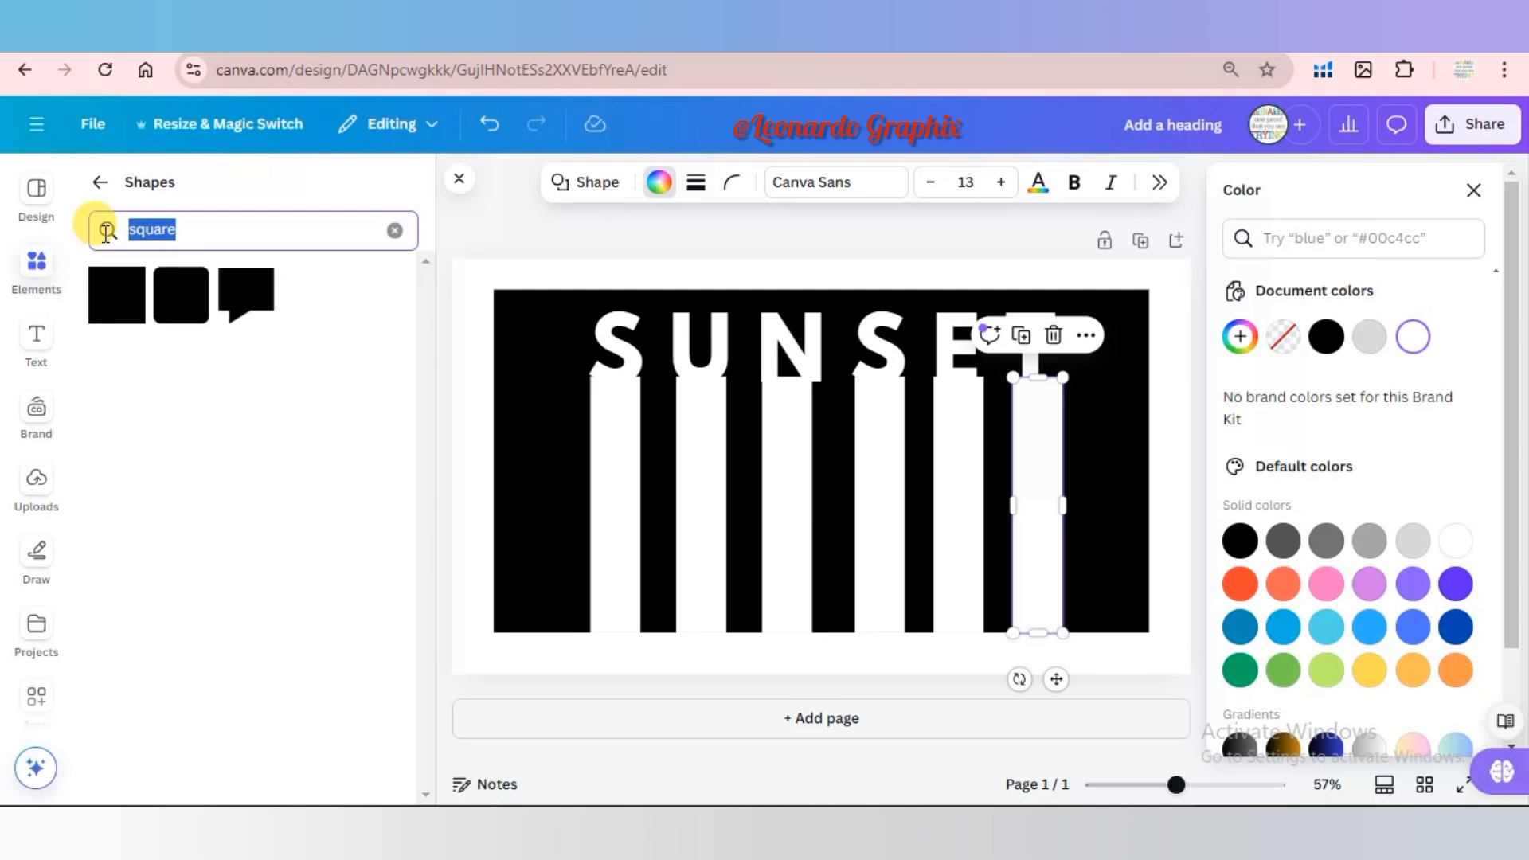
click(143, 186)
click(99, 182)
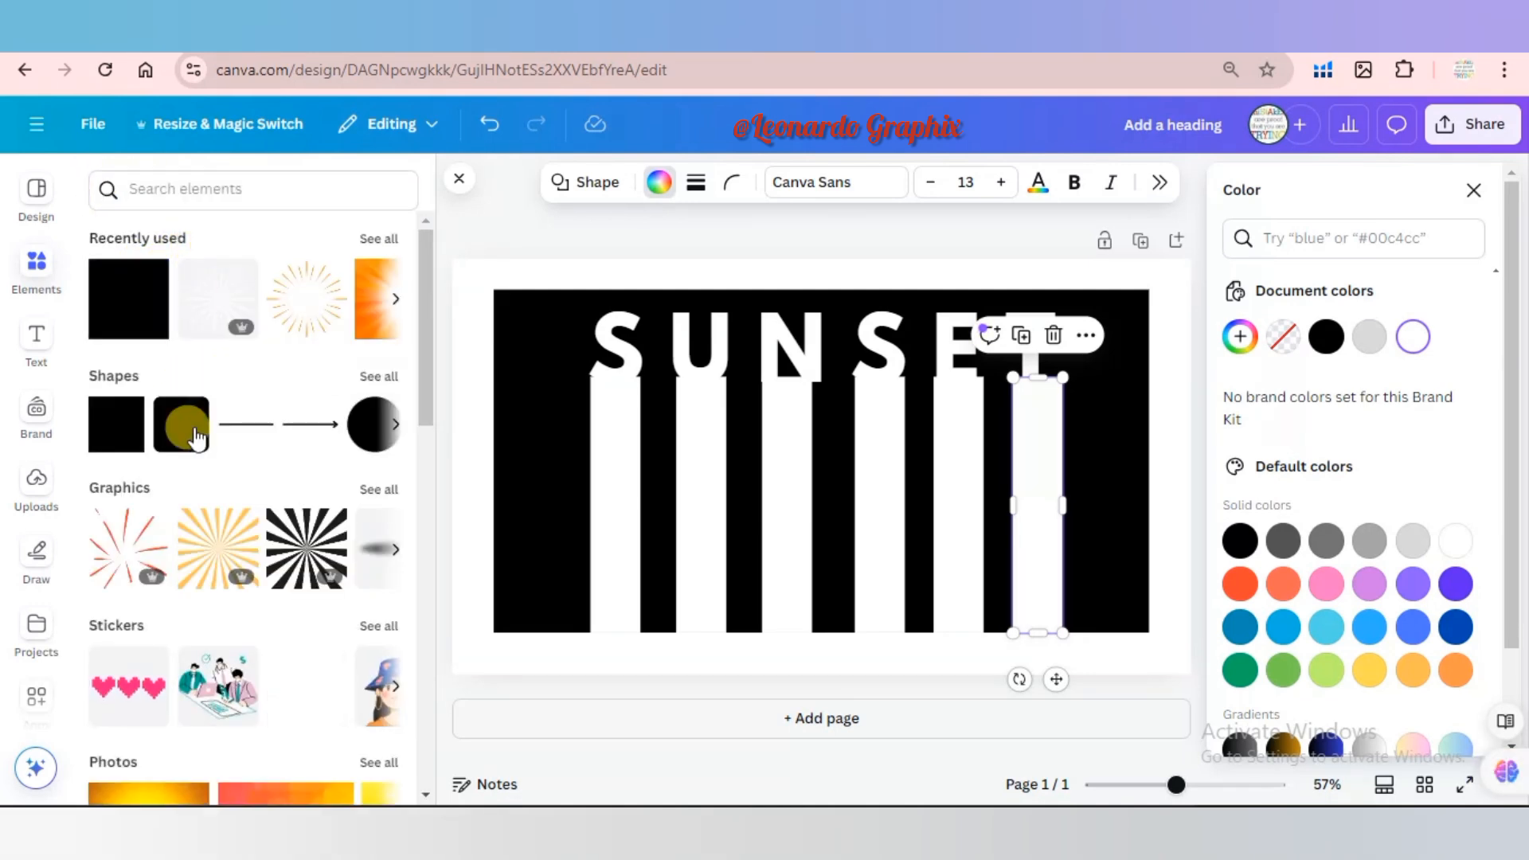
click(371, 430)
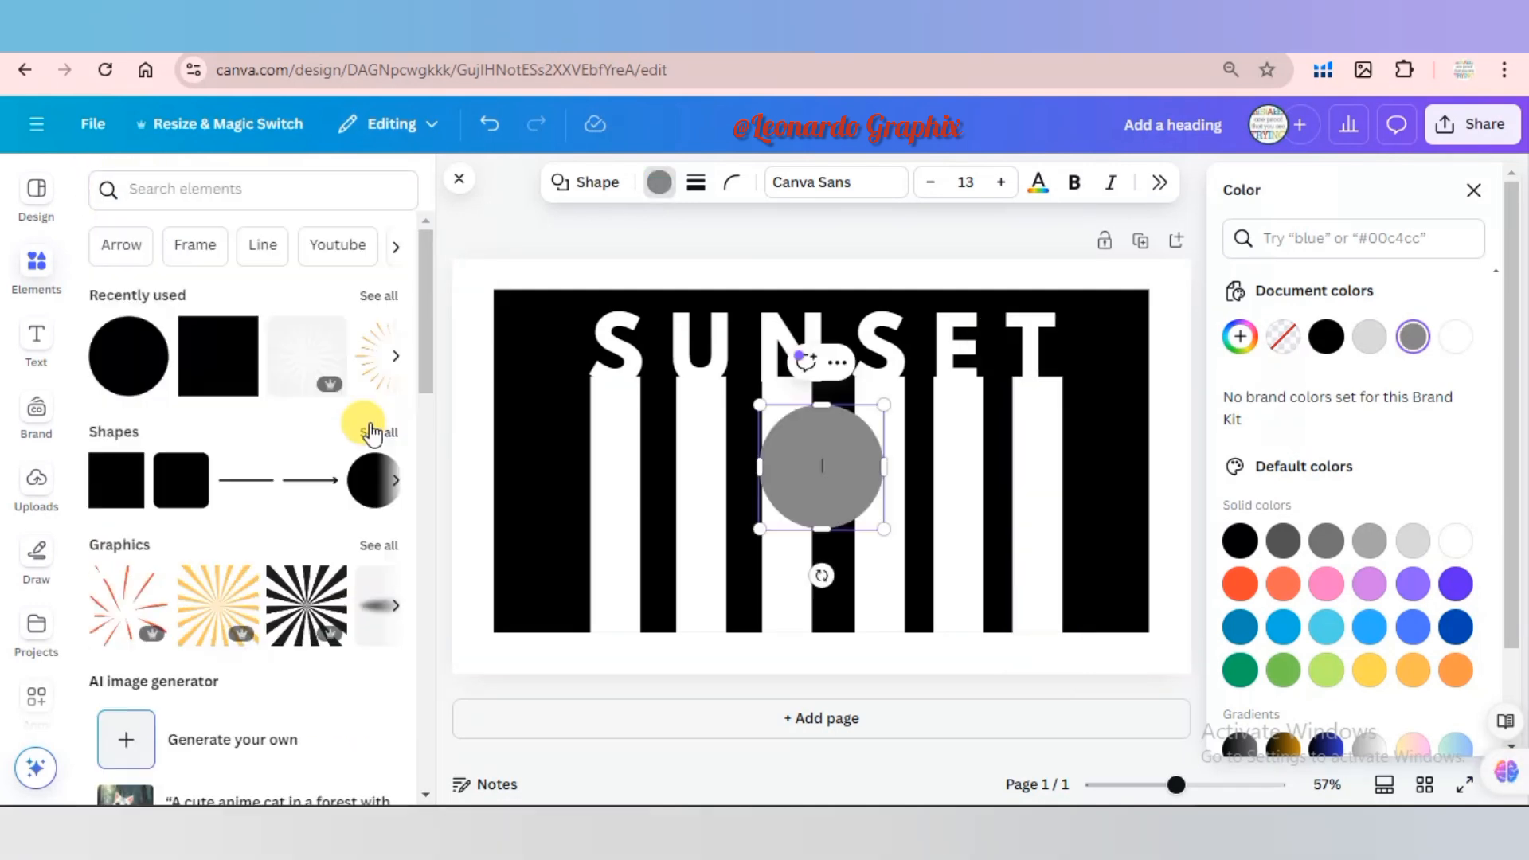
click(1326, 336)
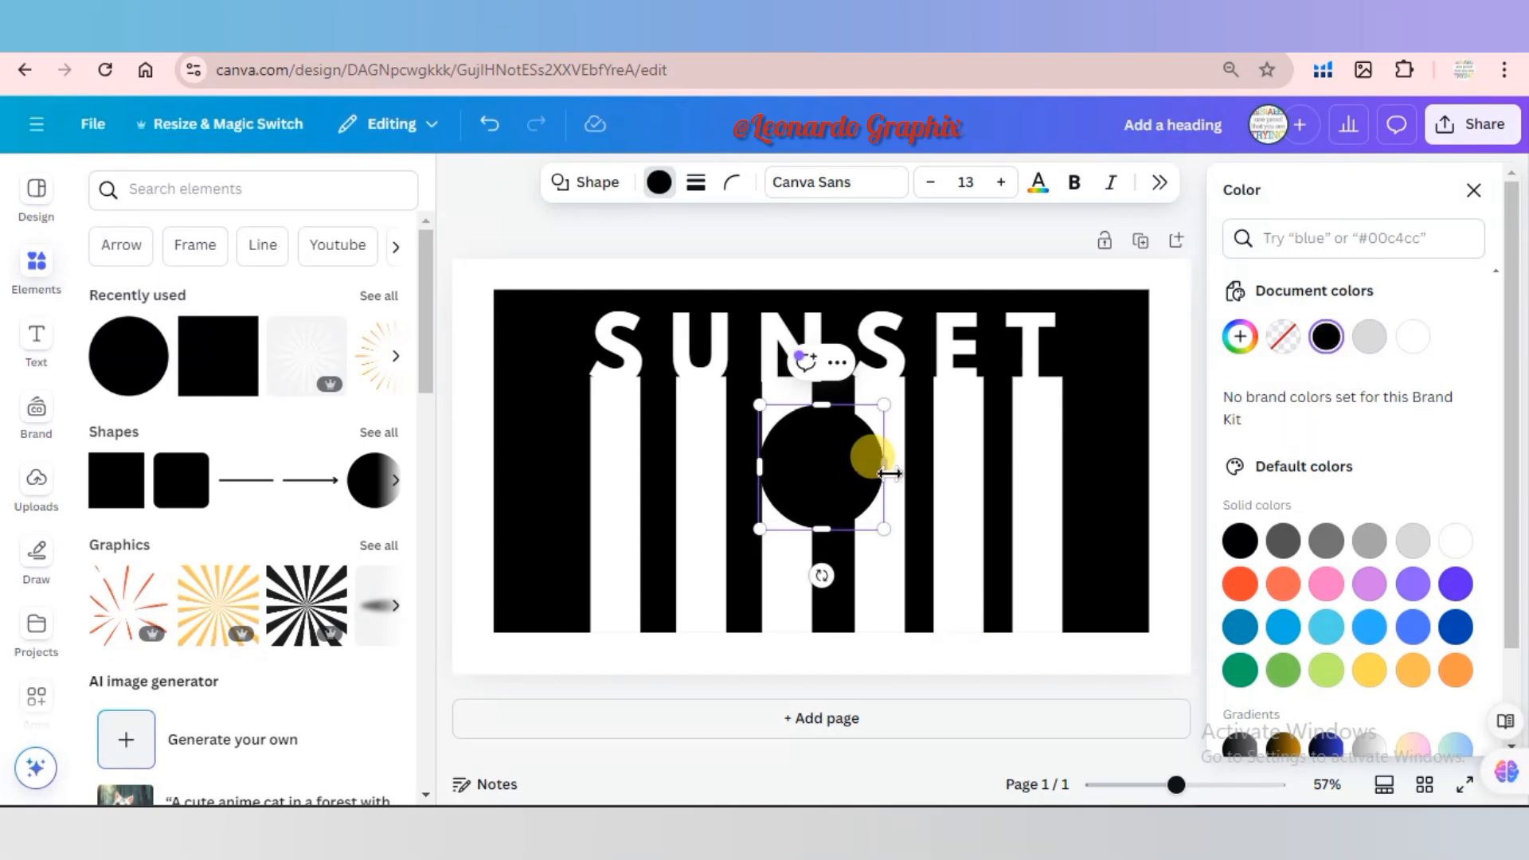
Stretch the black circle into a wide ellipse spanning from the first bar to the last and make it taller.
drag(884, 467, 1073, 462)
drag(766, 473, 591, 474)
drag(826, 570, 826, 571)
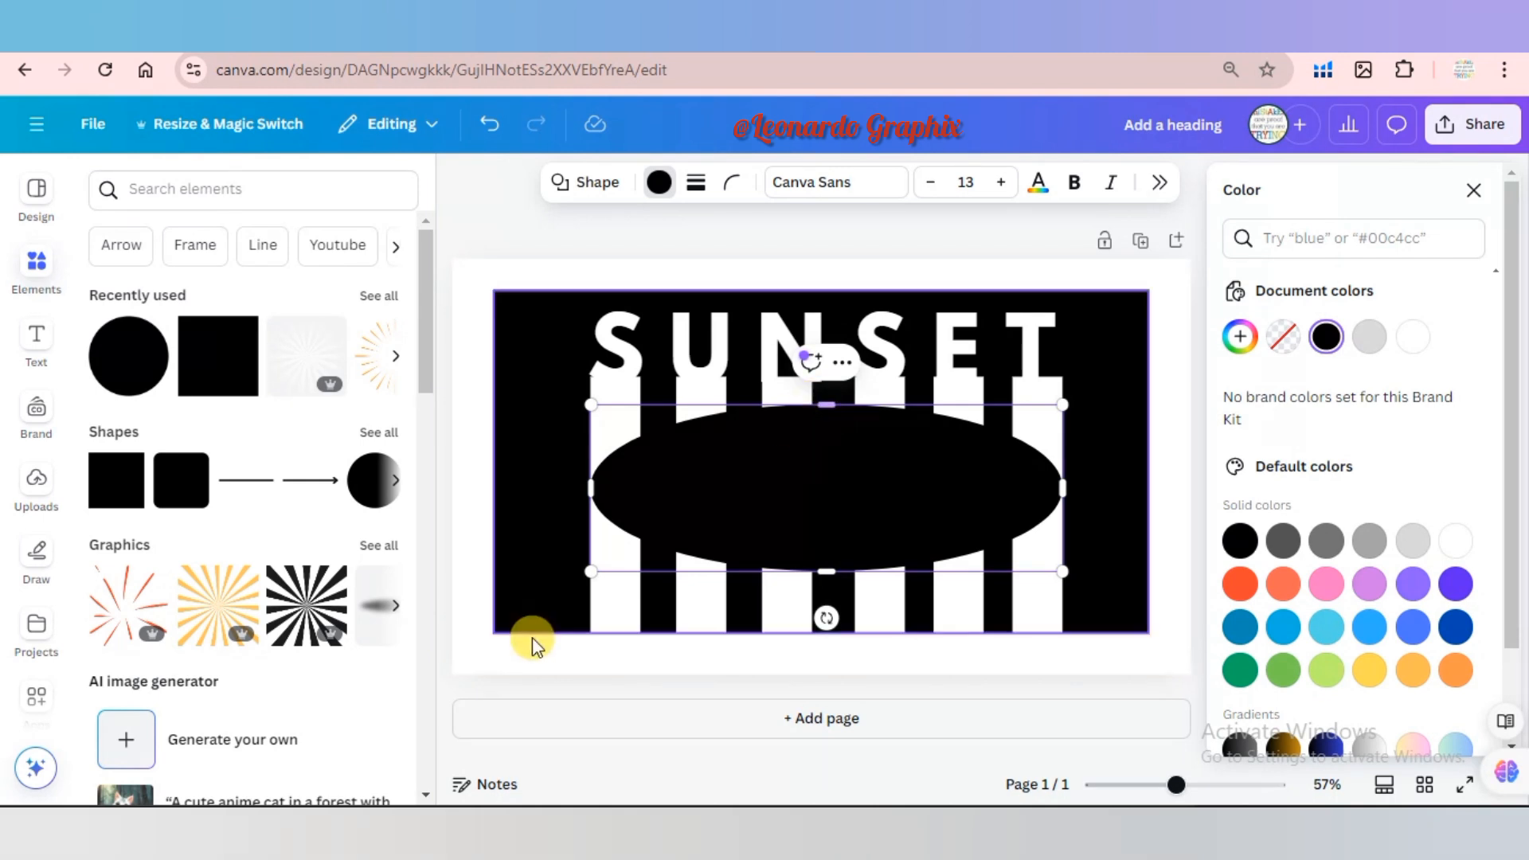
Move the black ellipse straight down so it covers the lower ends of the white bars.
click(488, 694)
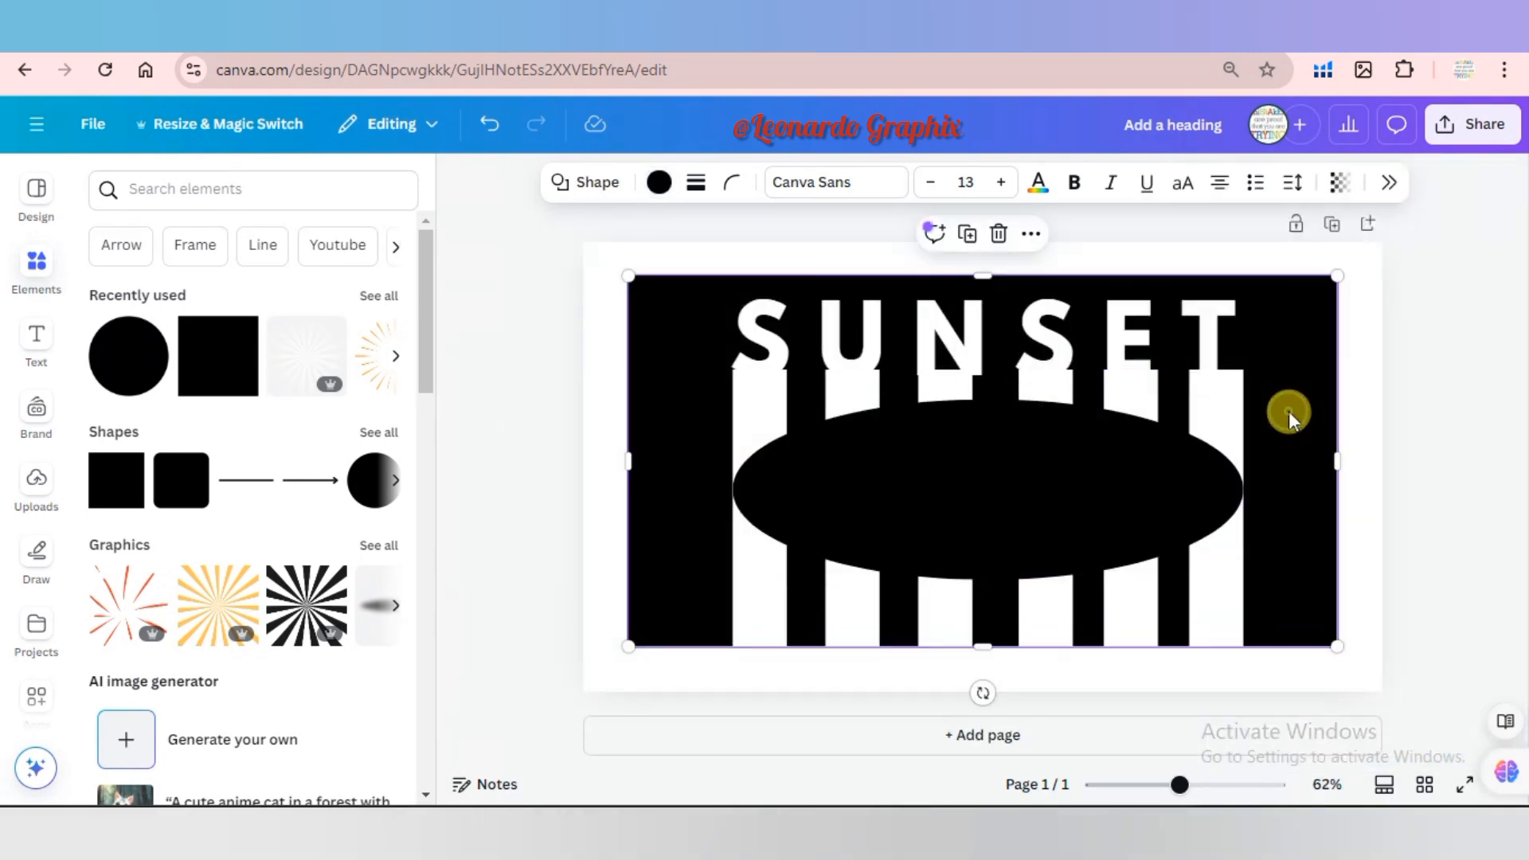
drag(1079, 438, 1079, 588)
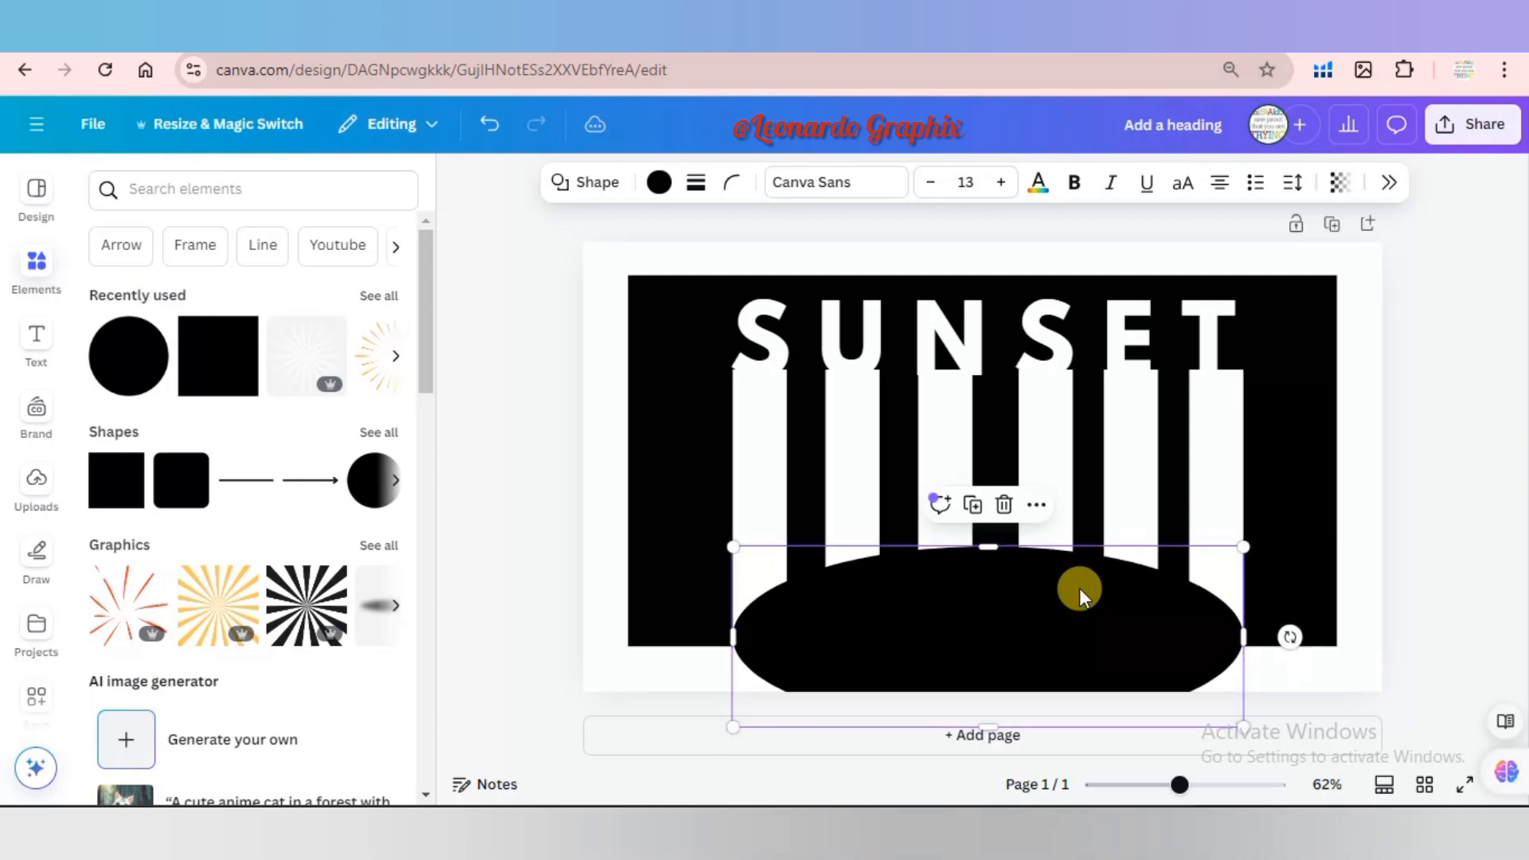
click(1504, 349)
click(1486, 127)
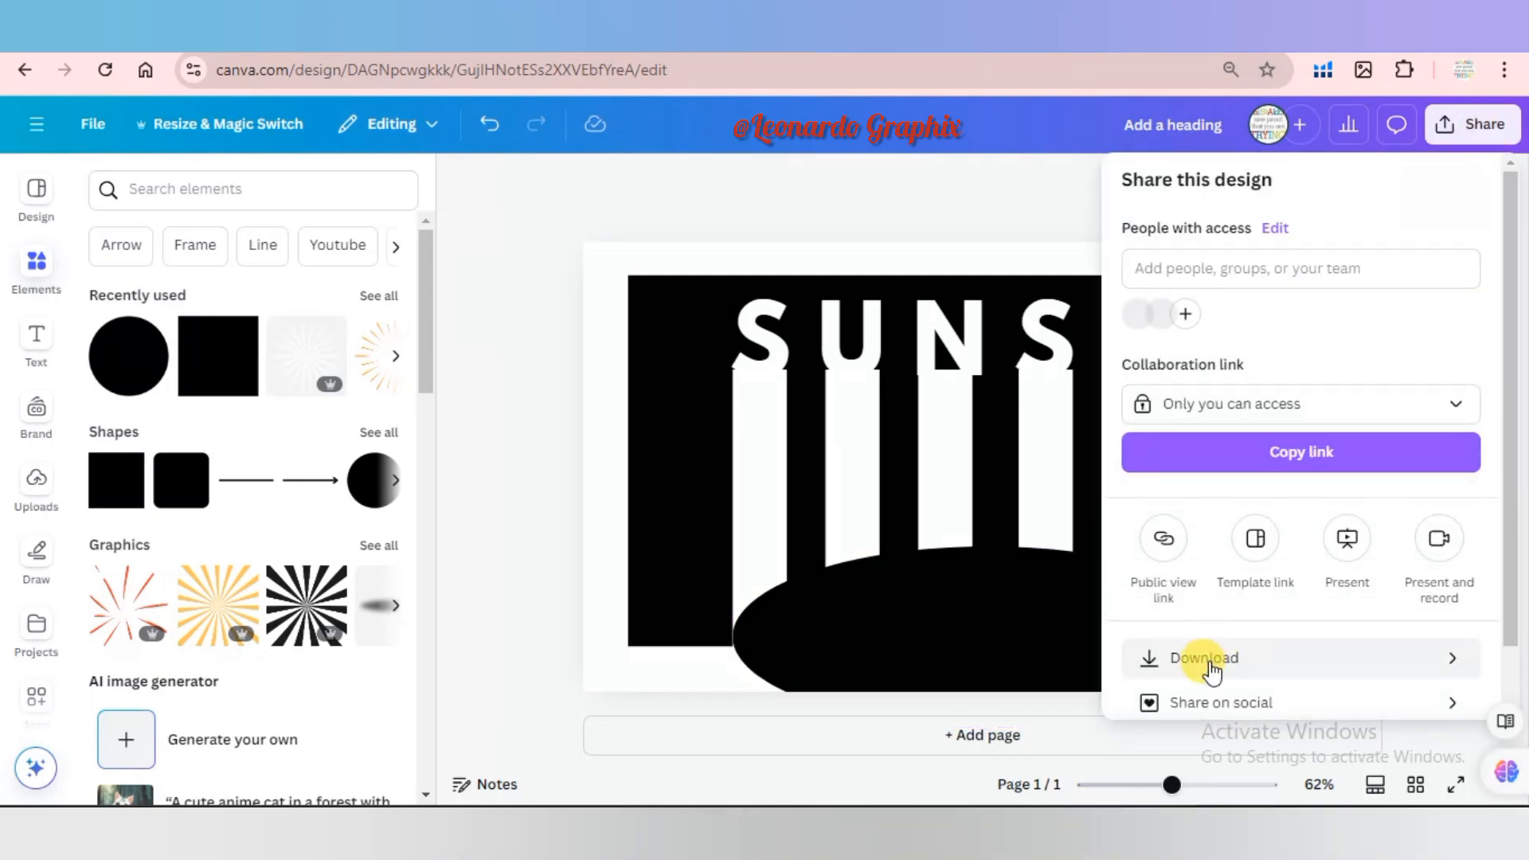
click(1207, 660)
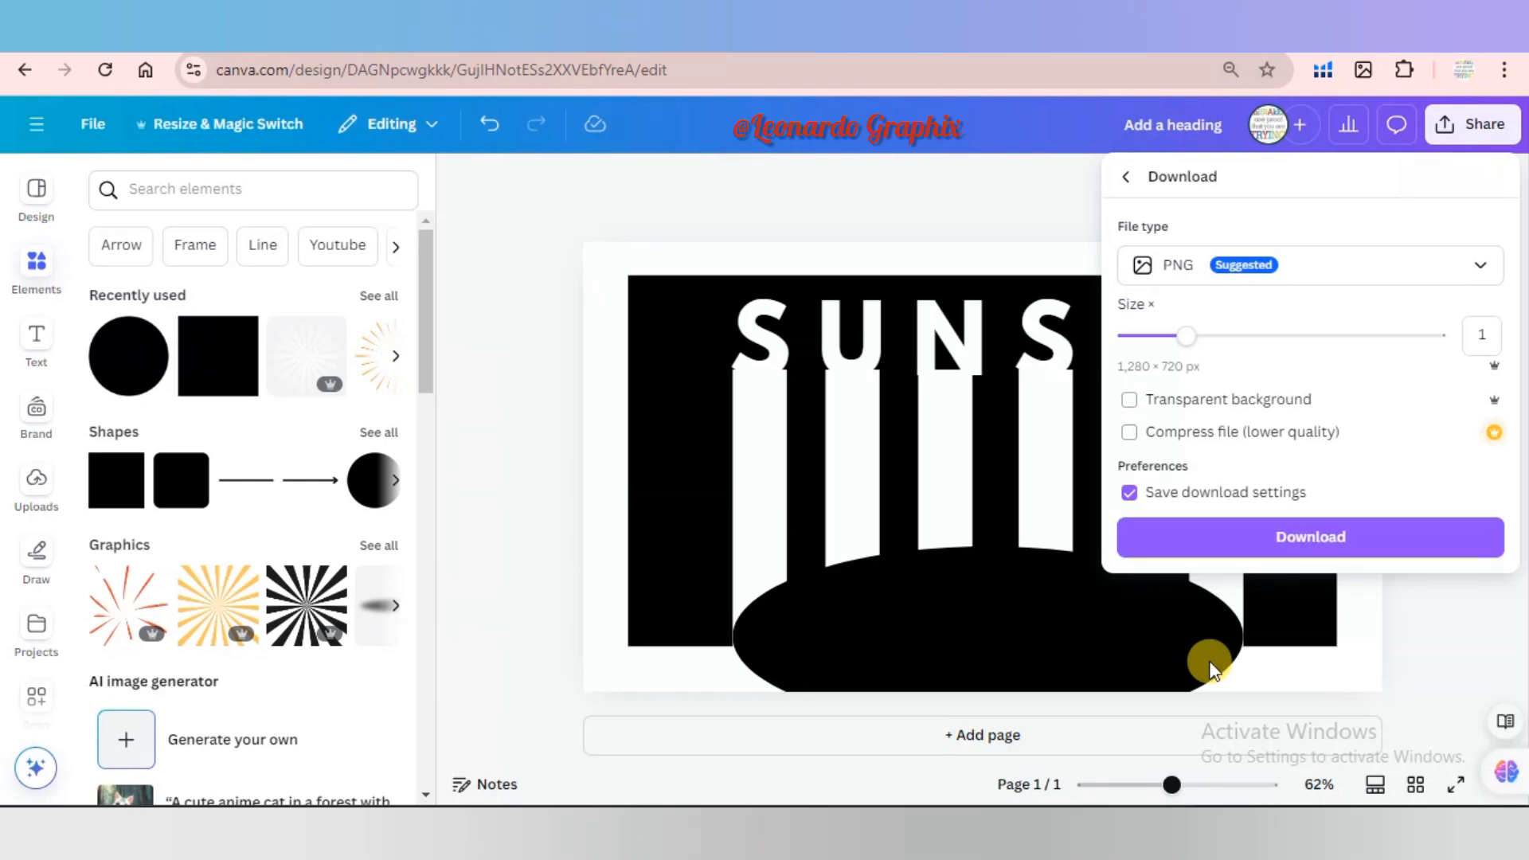
click(1320, 545)
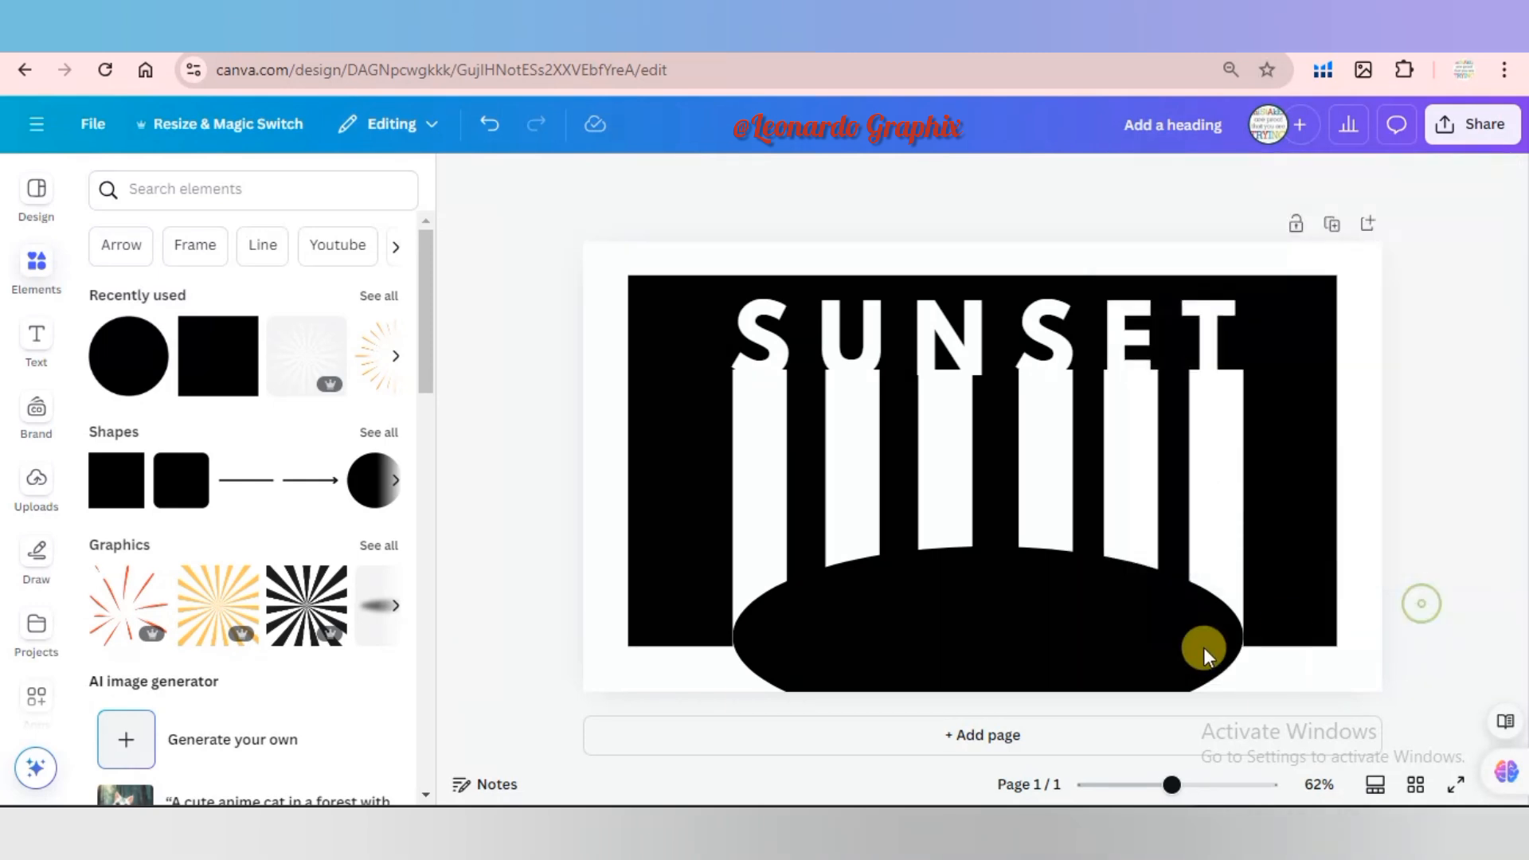
Enlarge the black ellipse slightly and nudge it sideways so it overlaps both outer bars evenly.
drag(1202, 648, 1259, 655)
key(Left)
key(Left)
key(Left)
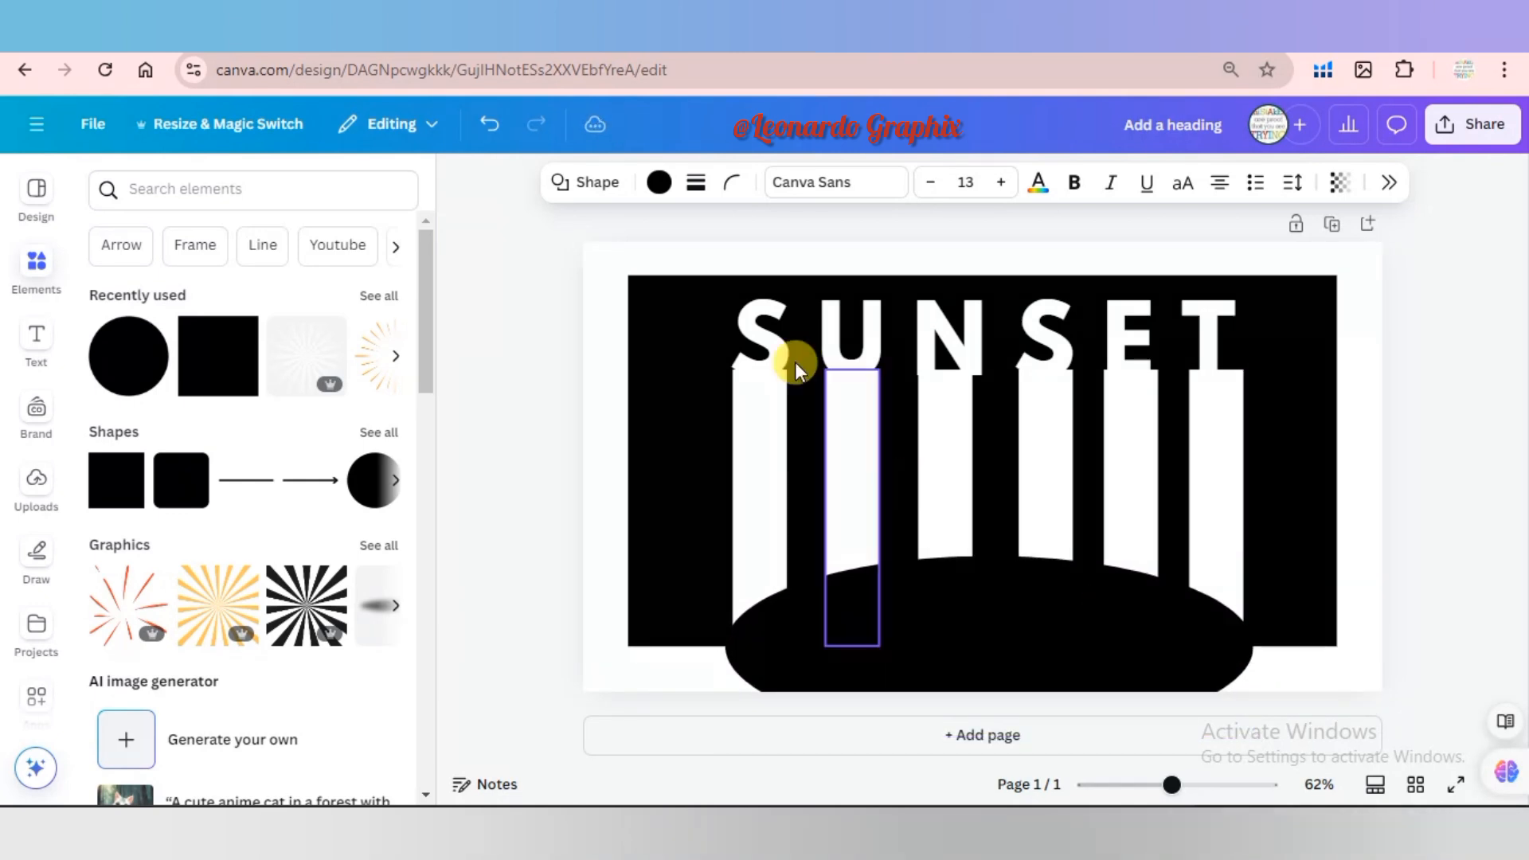
Download the design as a JPG and add the exported image to the uploads.
click(1464, 131)
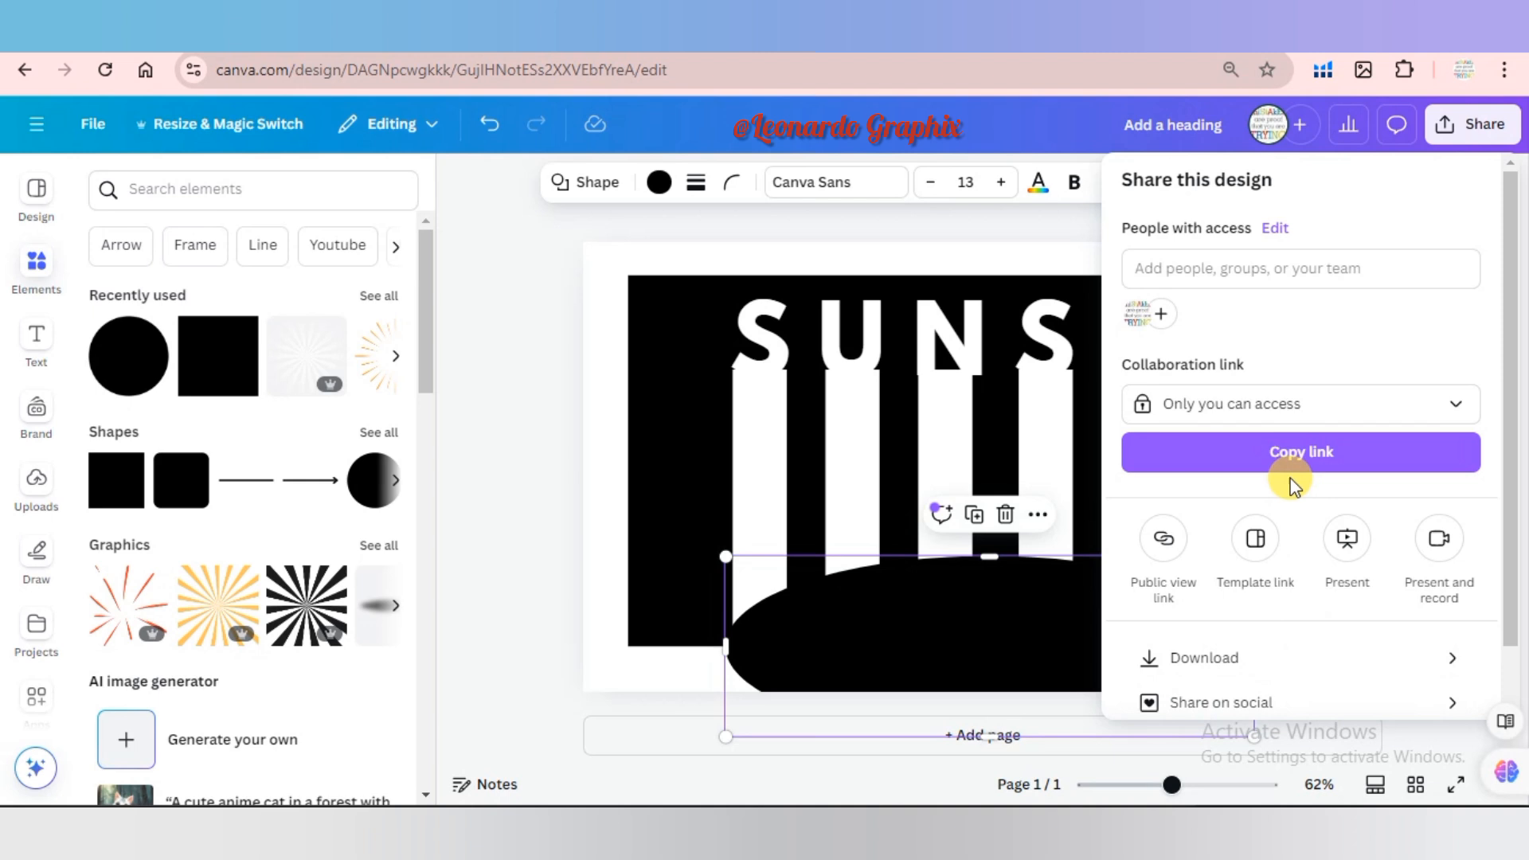
click(1219, 660)
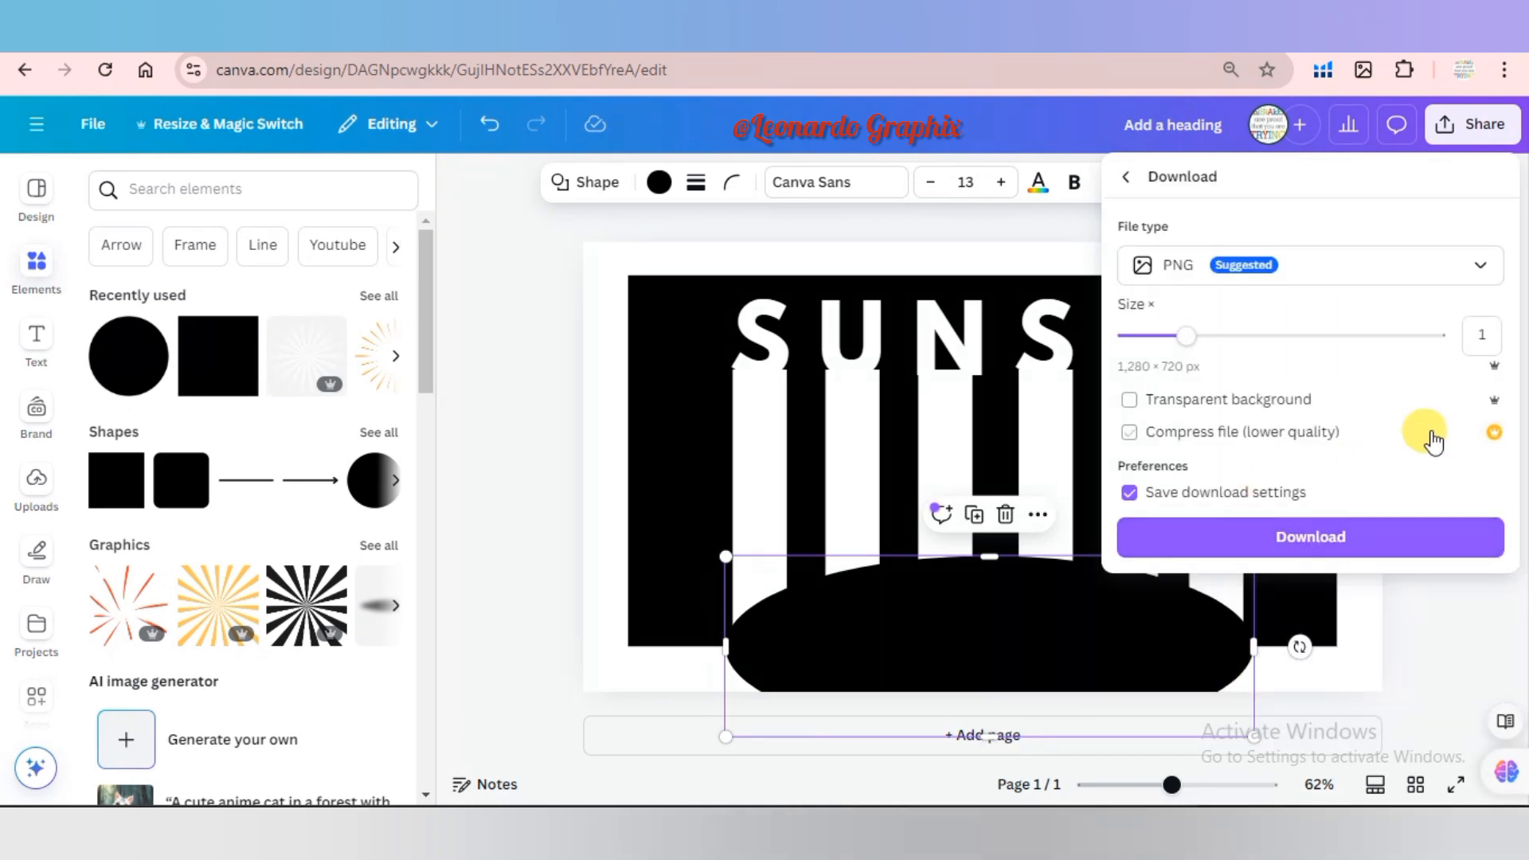
click(1399, 274)
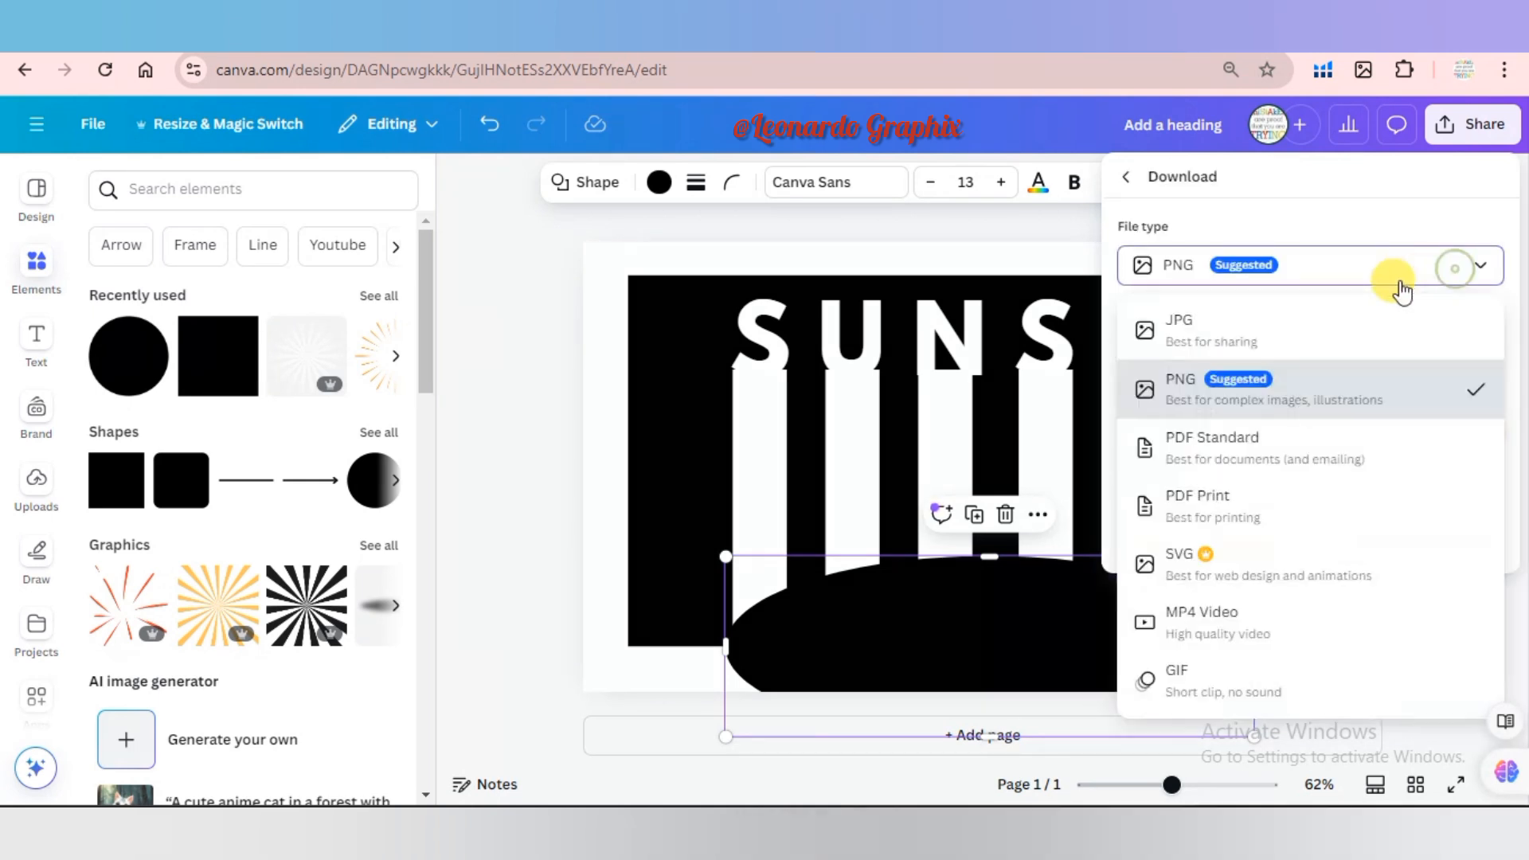
click(1351, 332)
click(1346, 569)
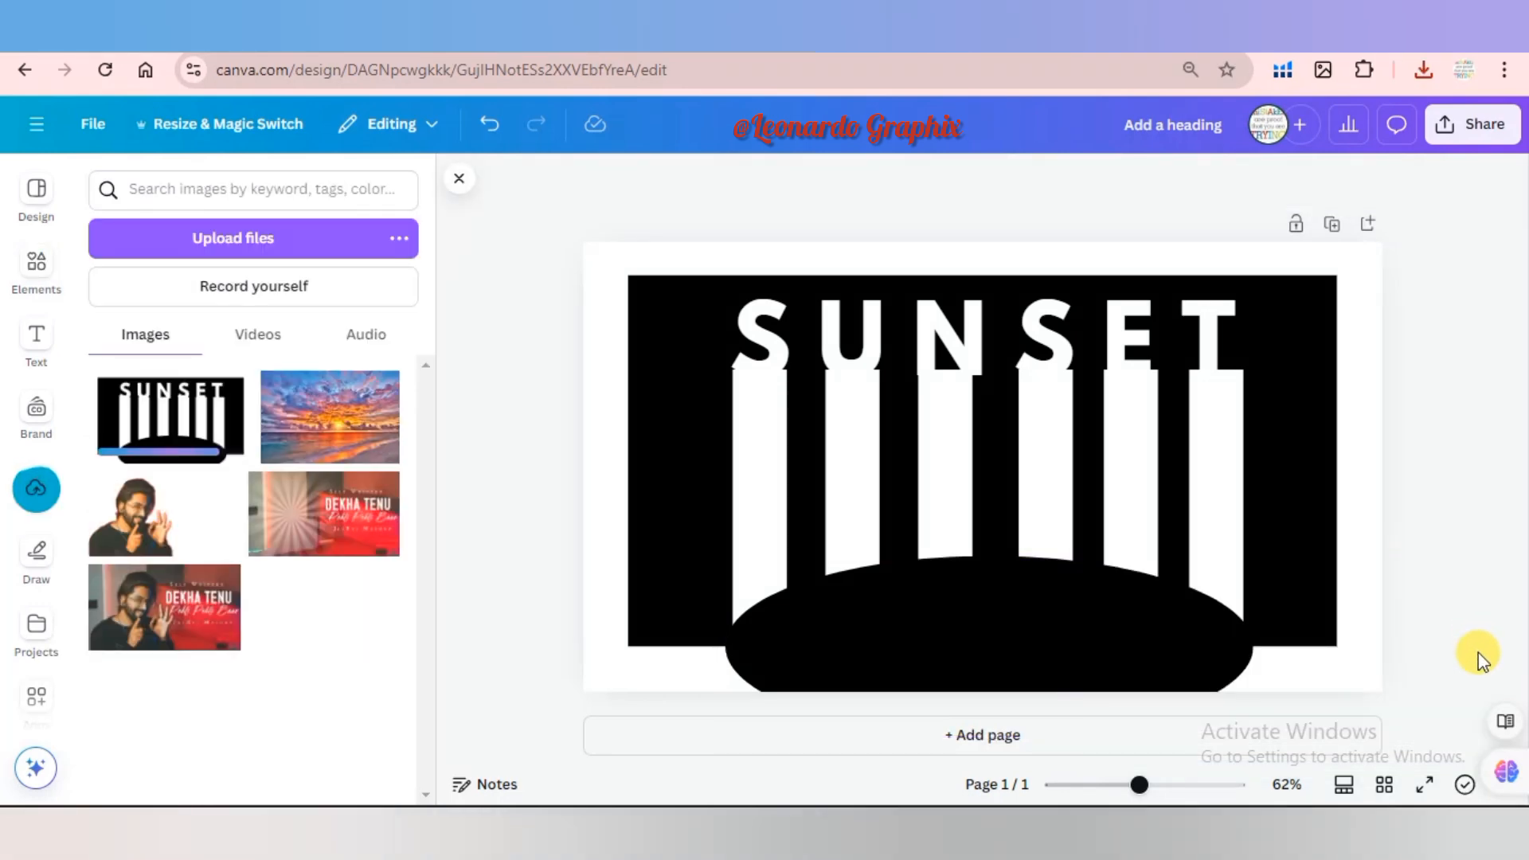
Duplicate the page, undo the duplication, and delete the black rectangle and black ellipse from the original page.
click(1333, 227)
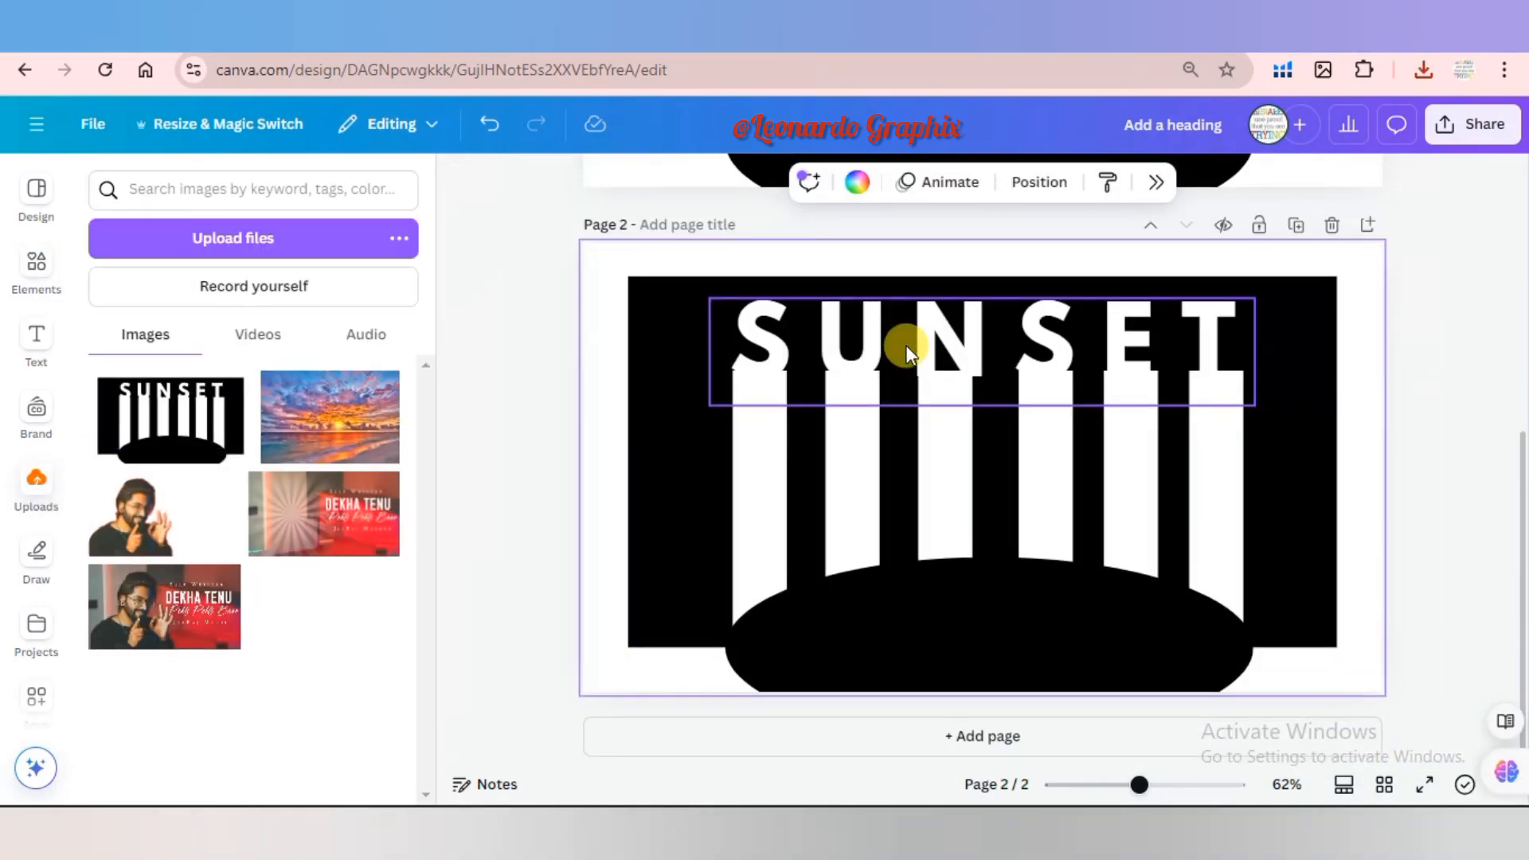
key(ctrl+z)
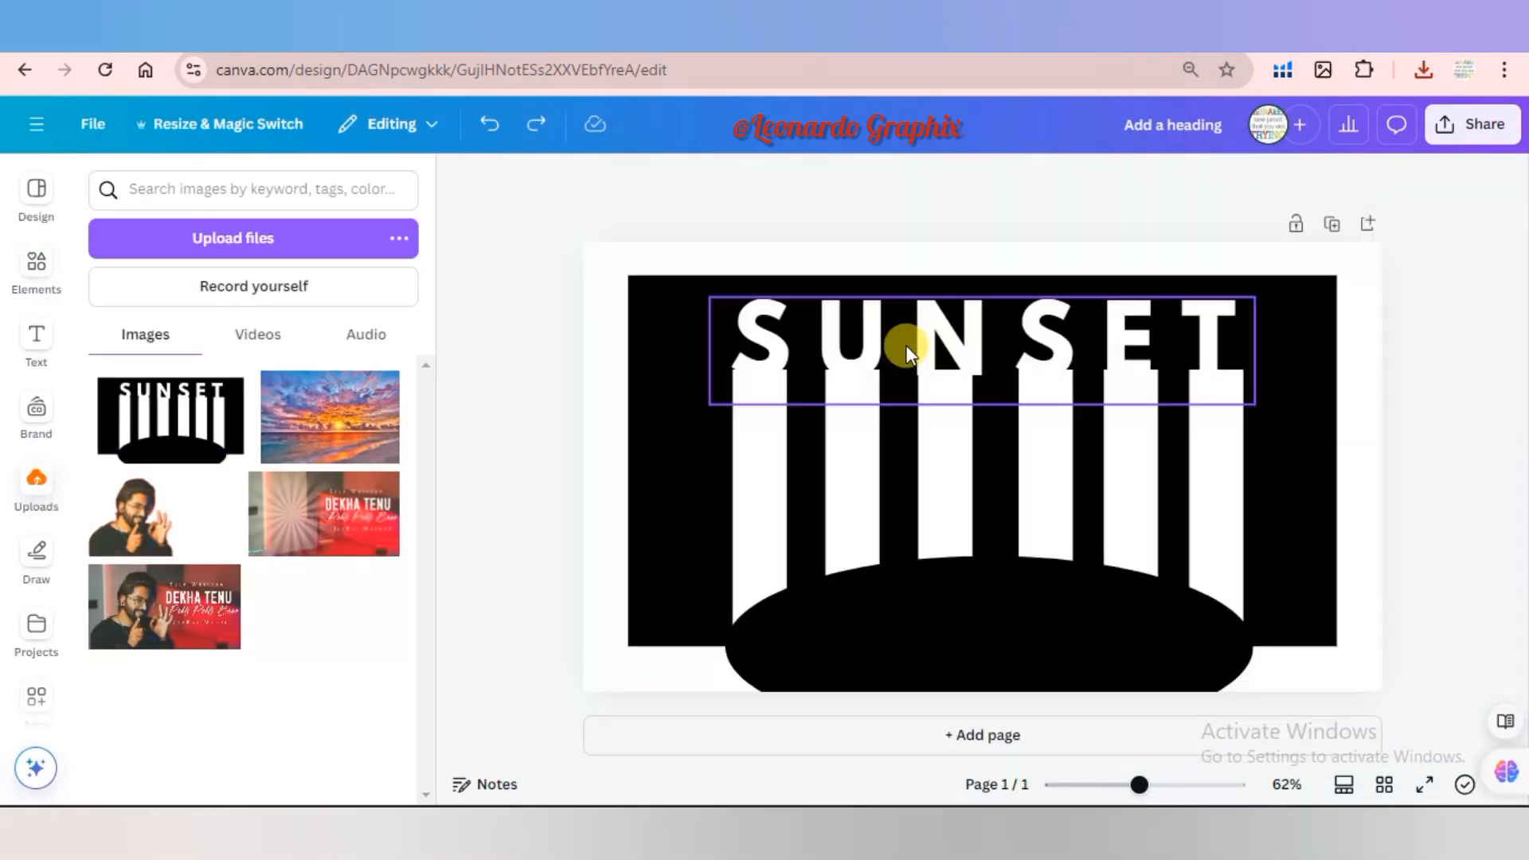
click(1169, 449)
key(Delete)
click(1076, 624)
key(Delete)
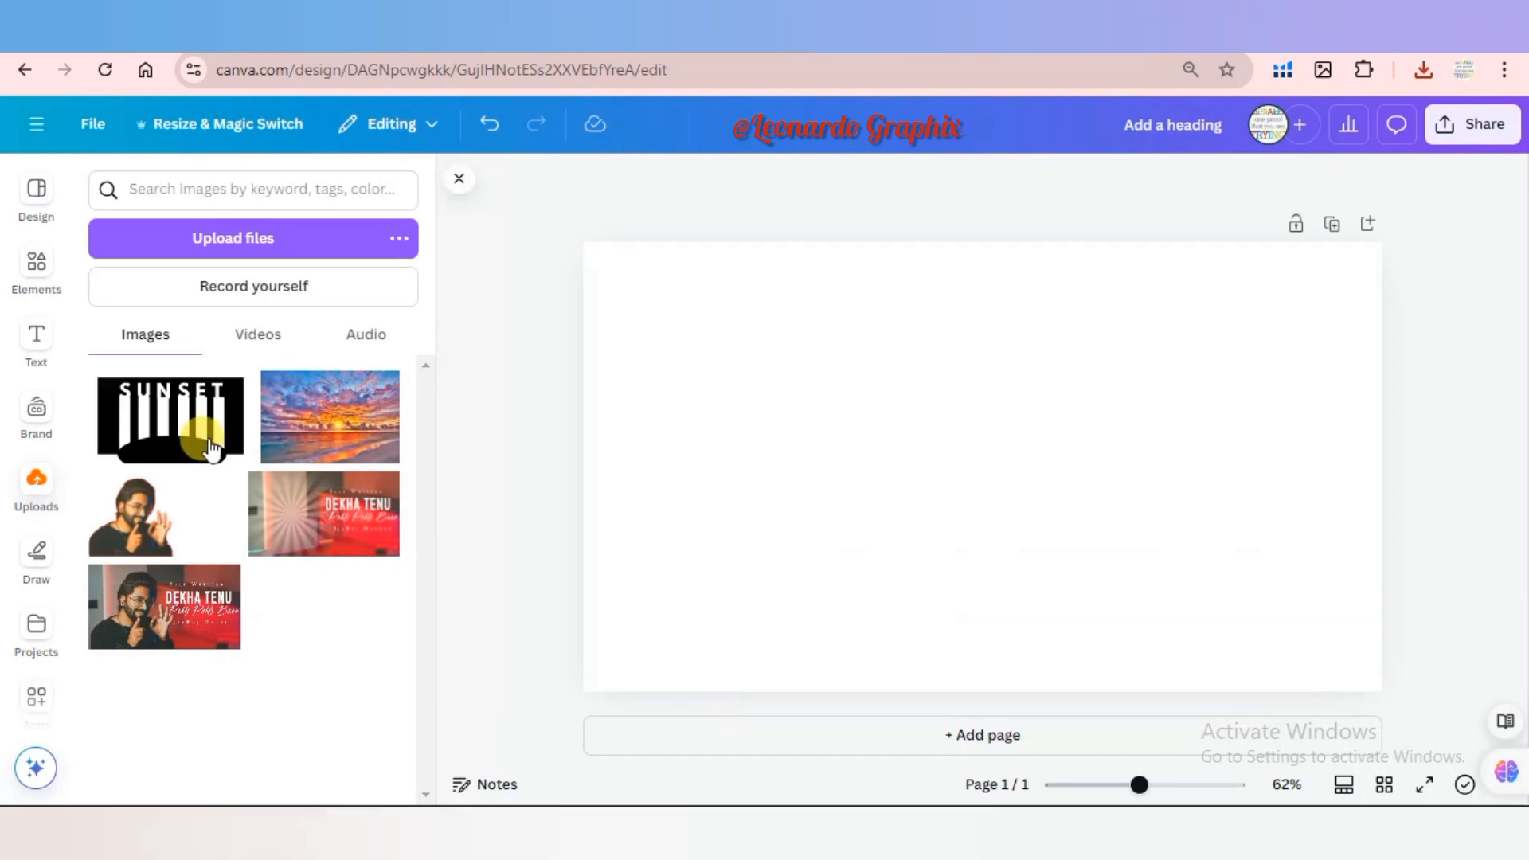
Place the uploaded SUNSET image, delete it, and put the sunset beach photo near the page's left side instead.
click(157, 412)
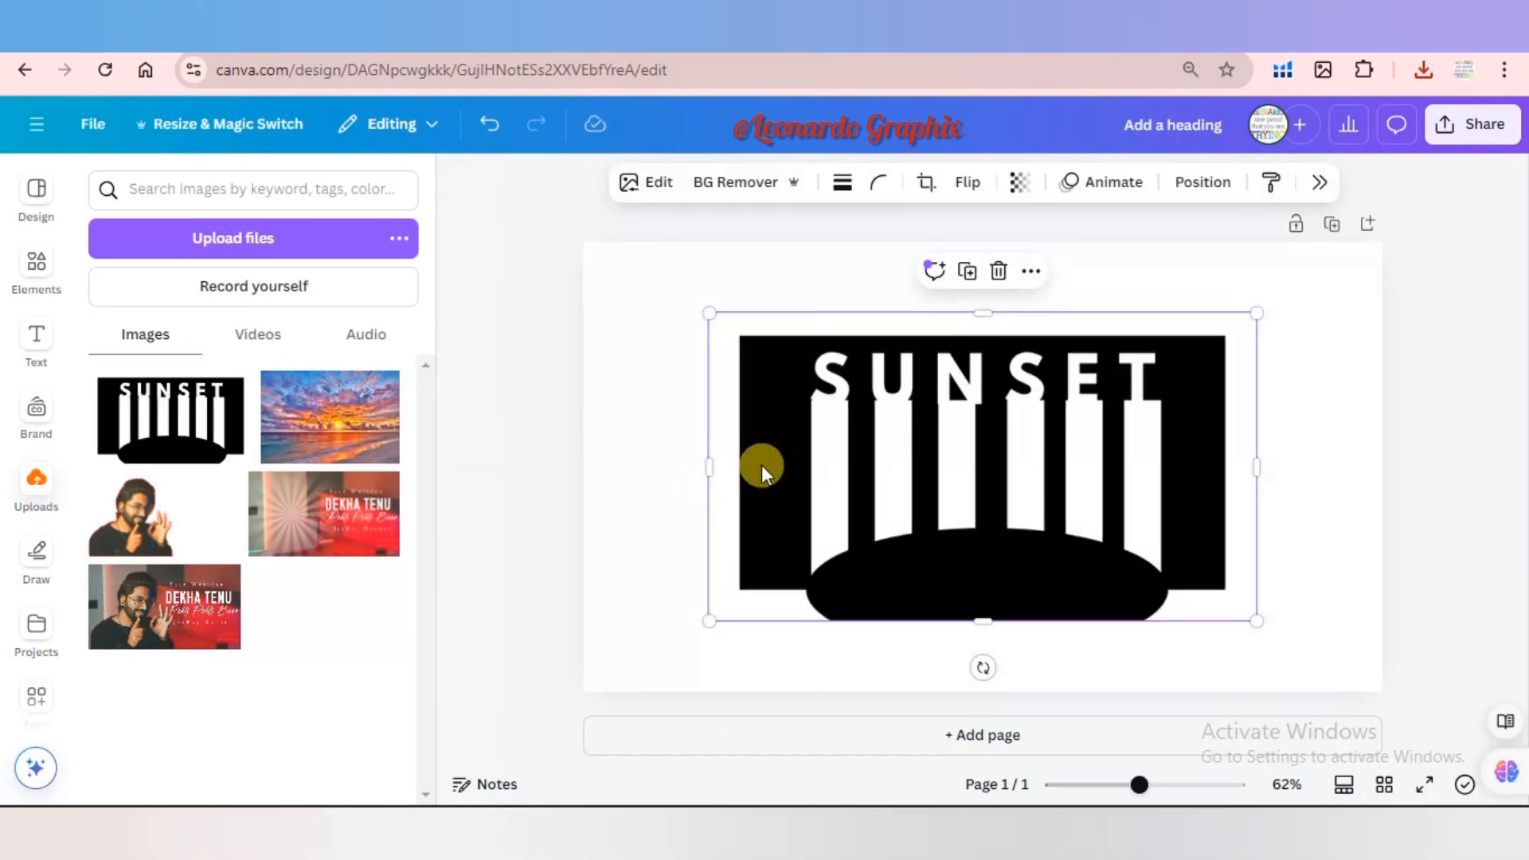
click(1000, 272)
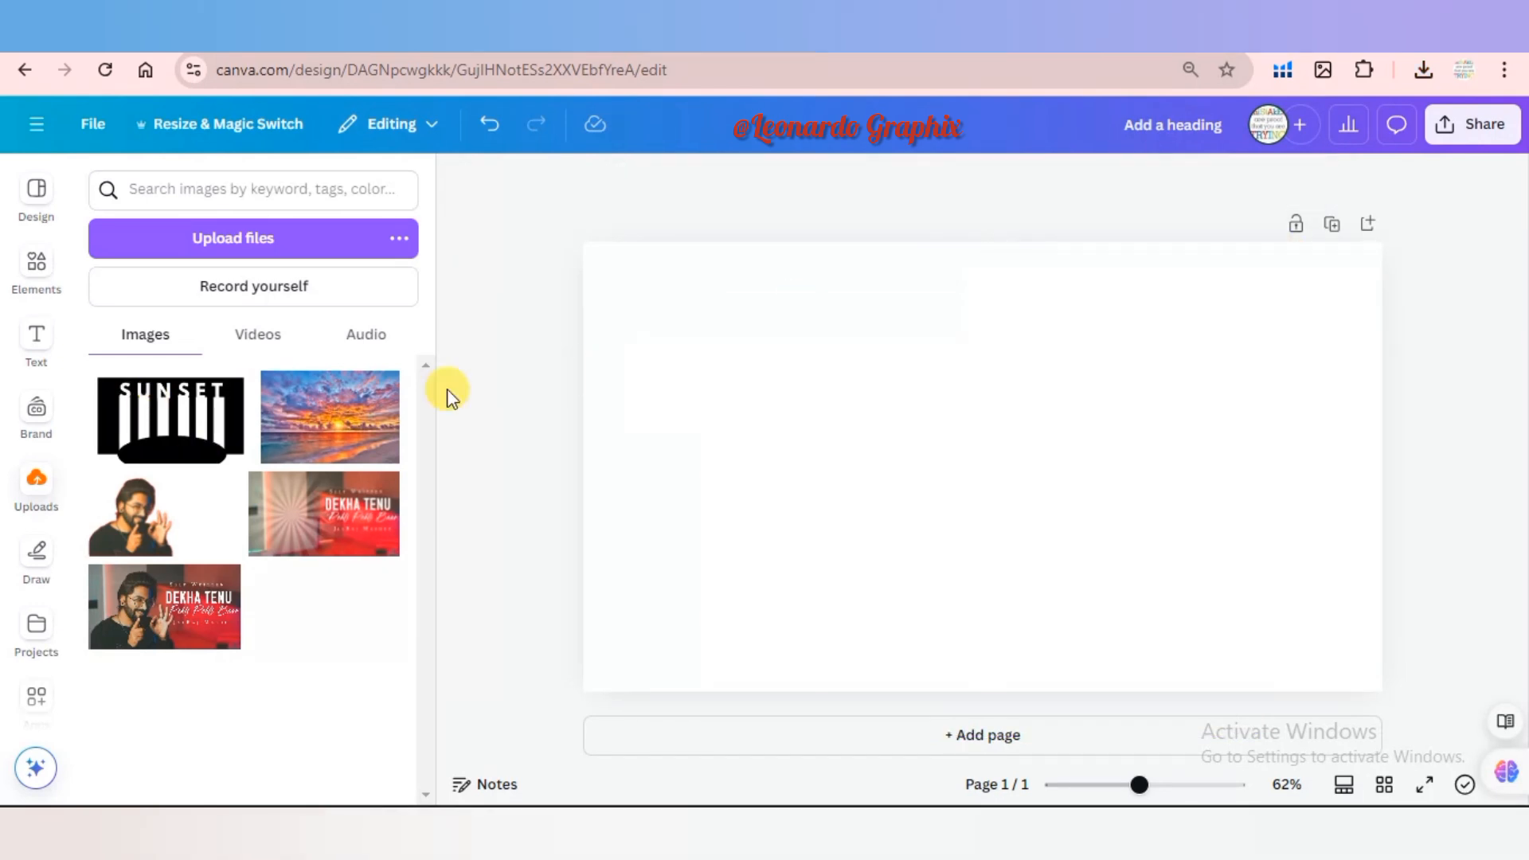
click(378, 408)
drag(818, 355, 655, 313)
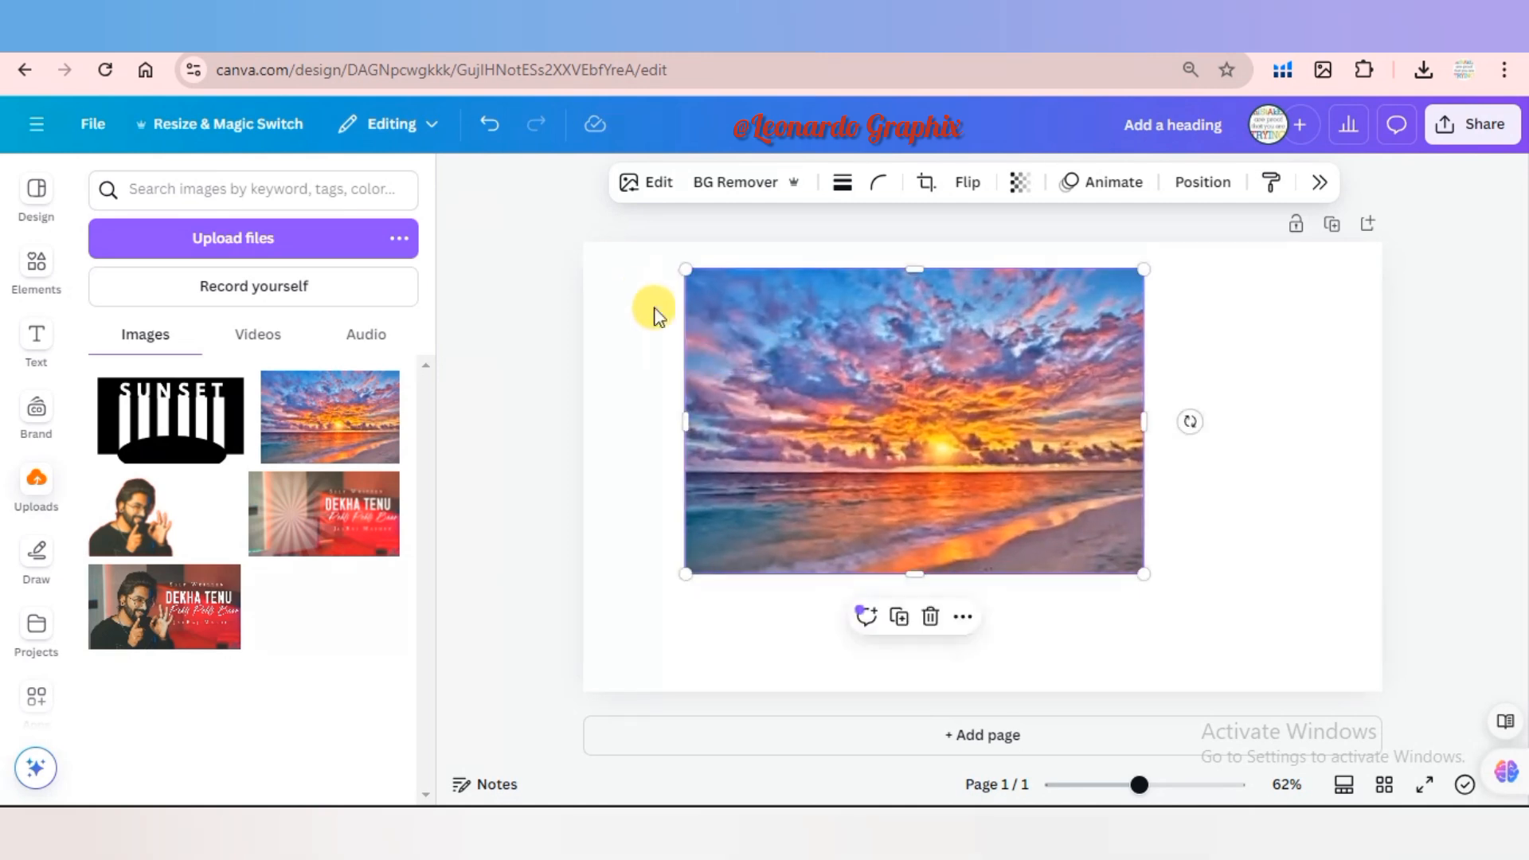
drag(772, 379, 751, 388)
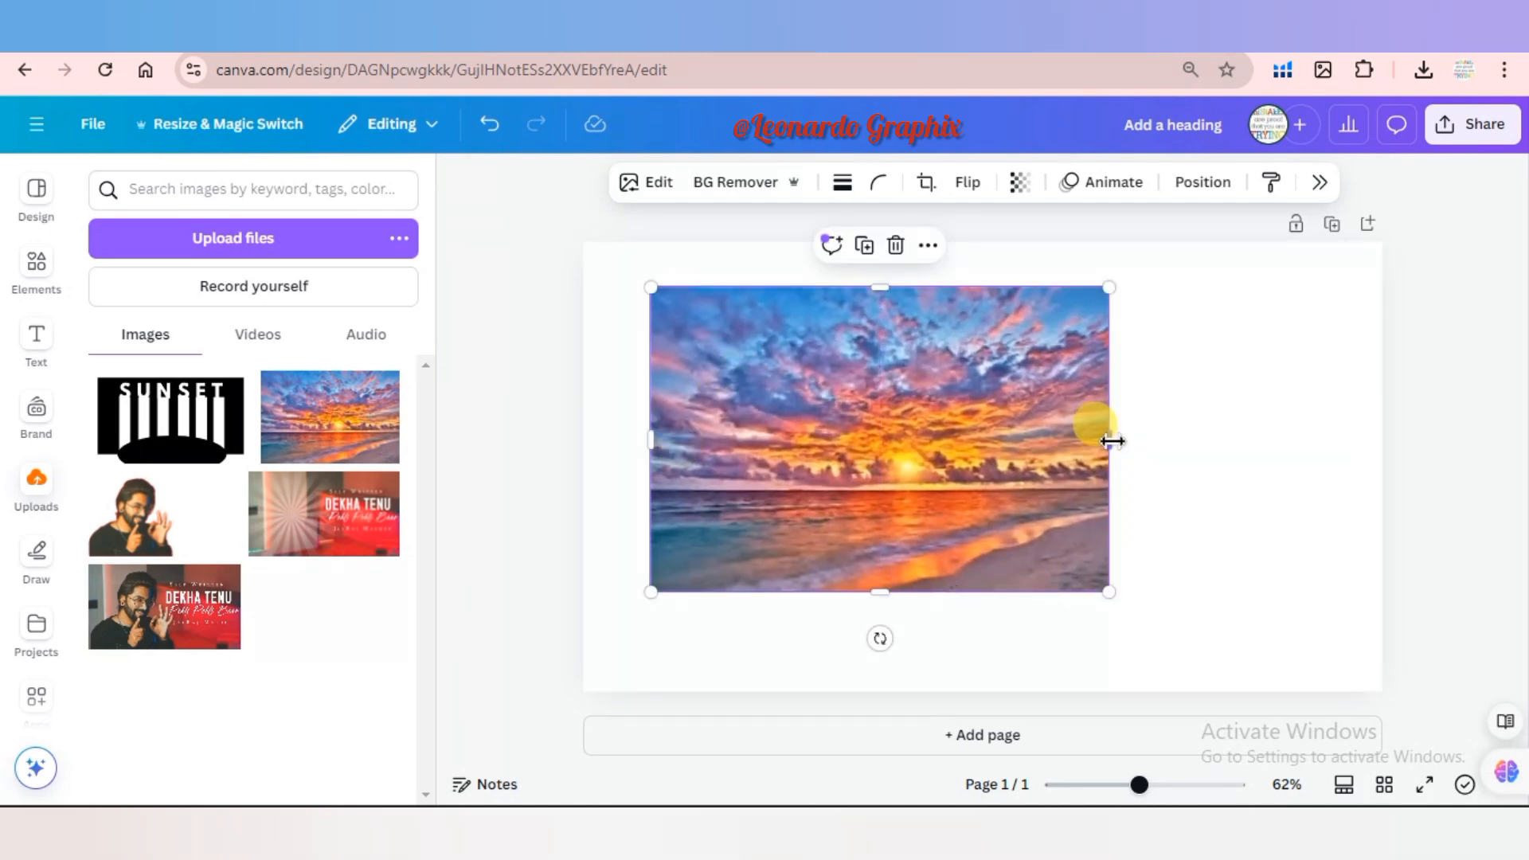
Widen and heighten the sunset photo so it covers most of the page with an even margin around it.
drag(1112, 441, 1312, 442)
drag(1205, 436, 1207, 448)
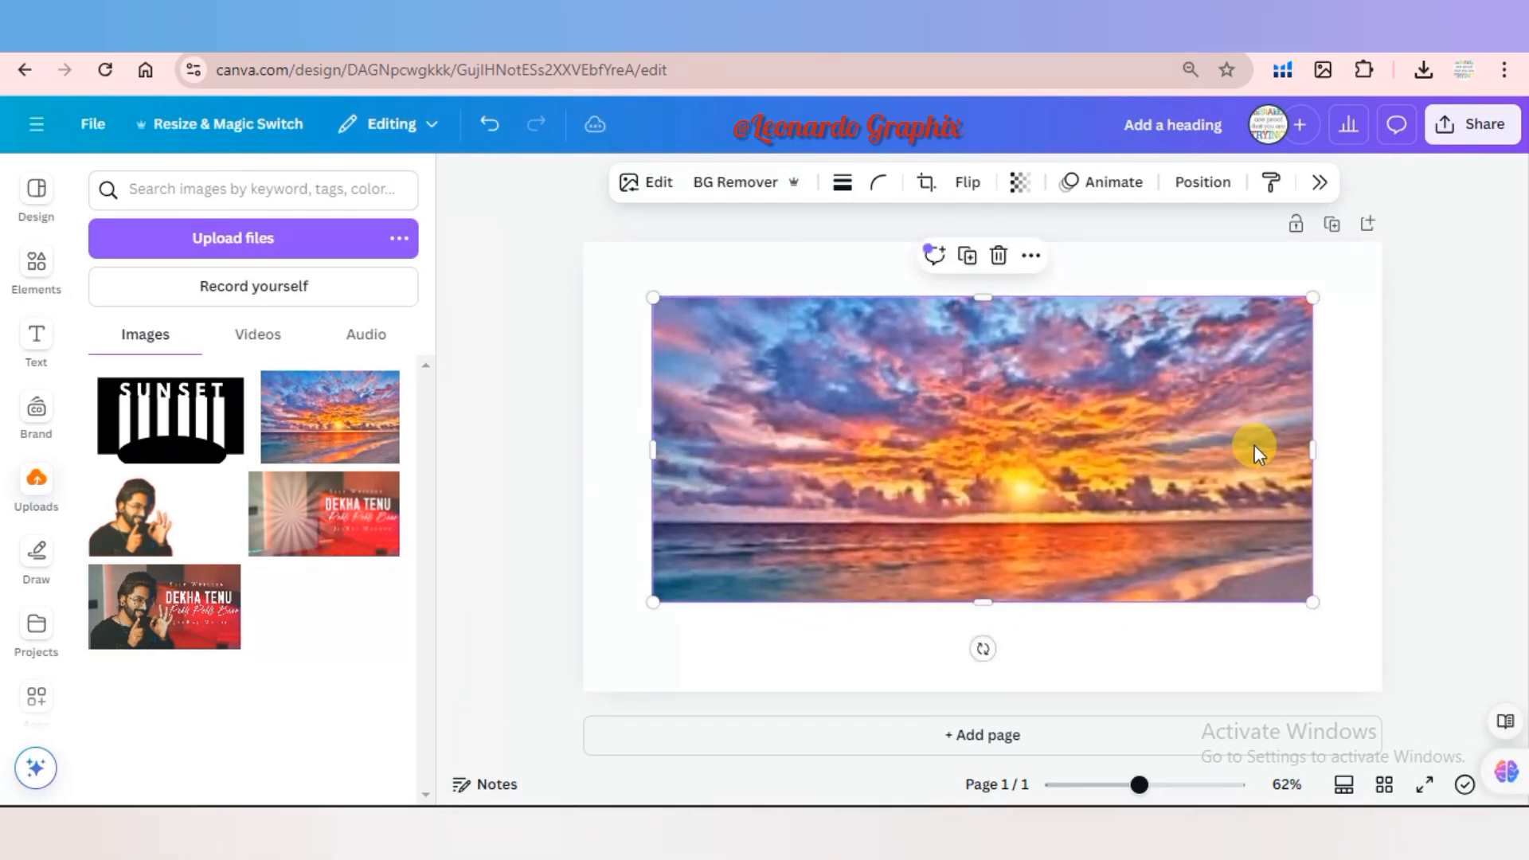
drag(1316, 449, 1319, 448)
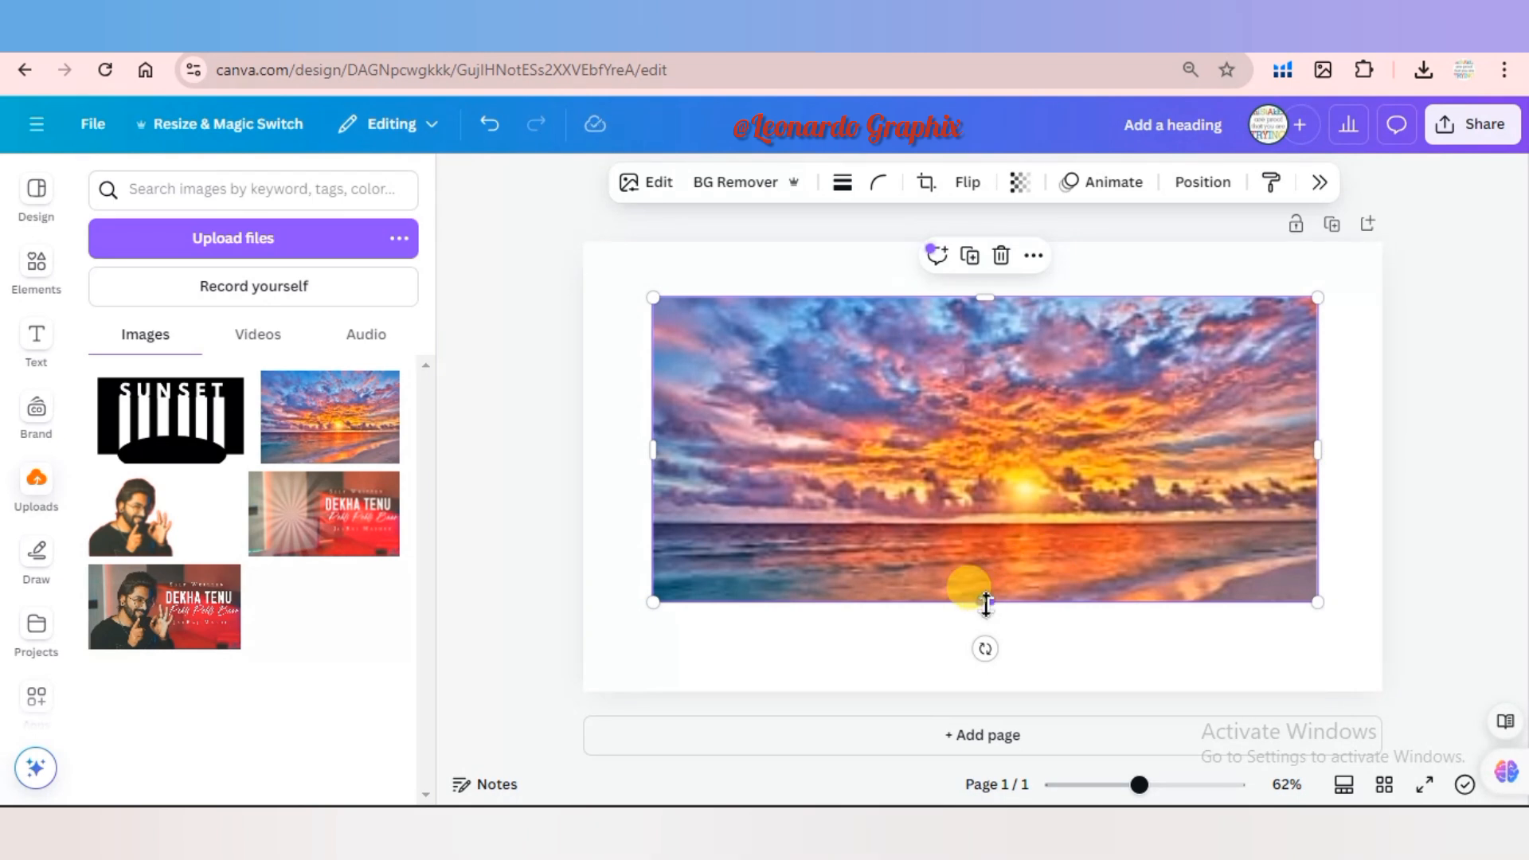
drag(985, 603, 975, 570)
drag(987, 633, 984, 640)
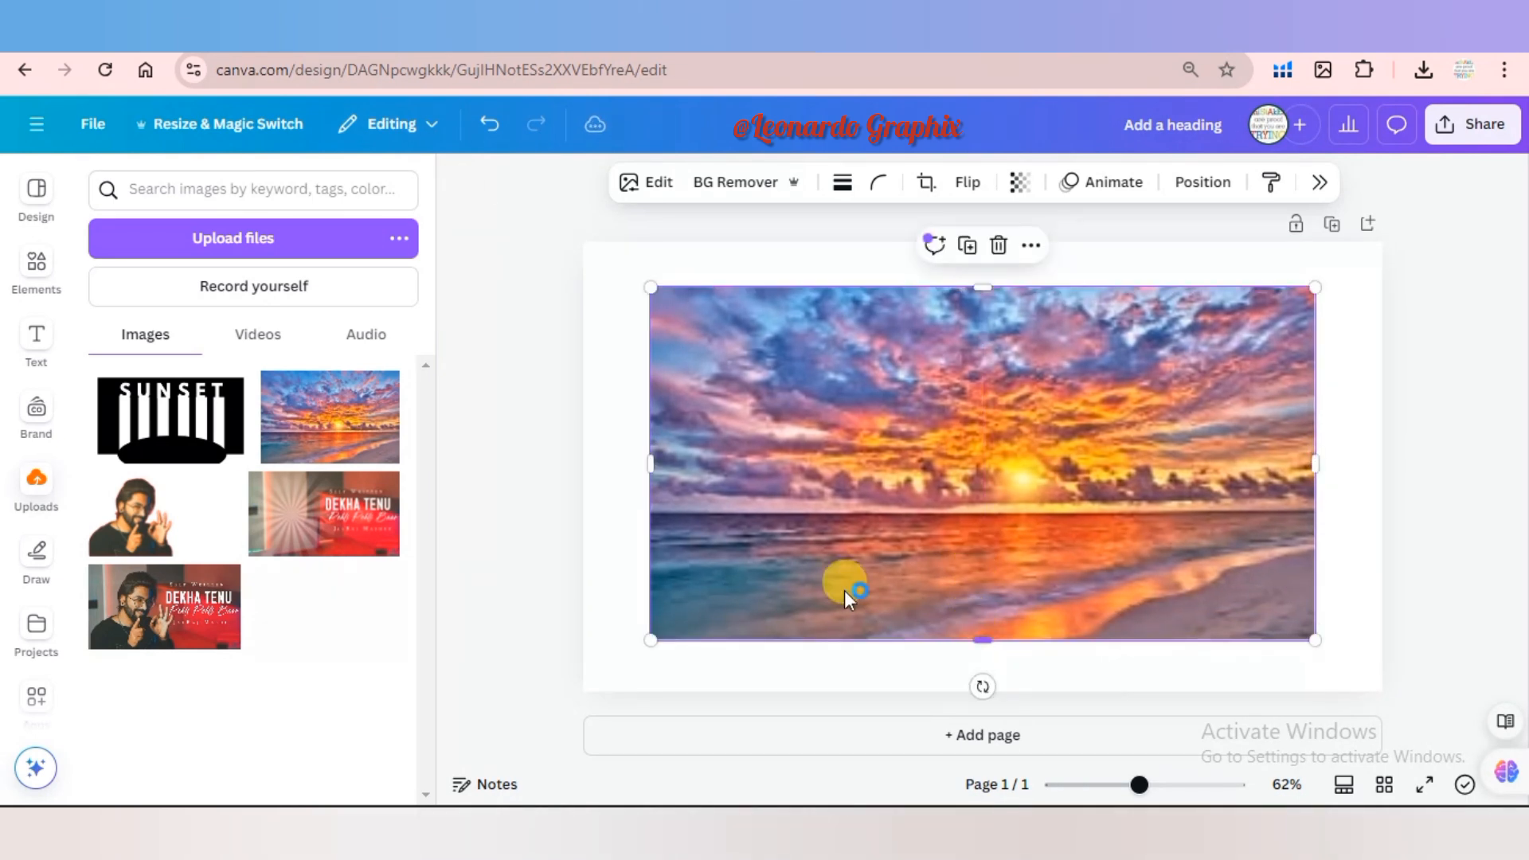
Place the exported SUNSET image over the photo at the photo's size and remove its white background.
click(211, 424)
drag(788, 474, 730, 448)
drag(1197, 599, 1287, 618)
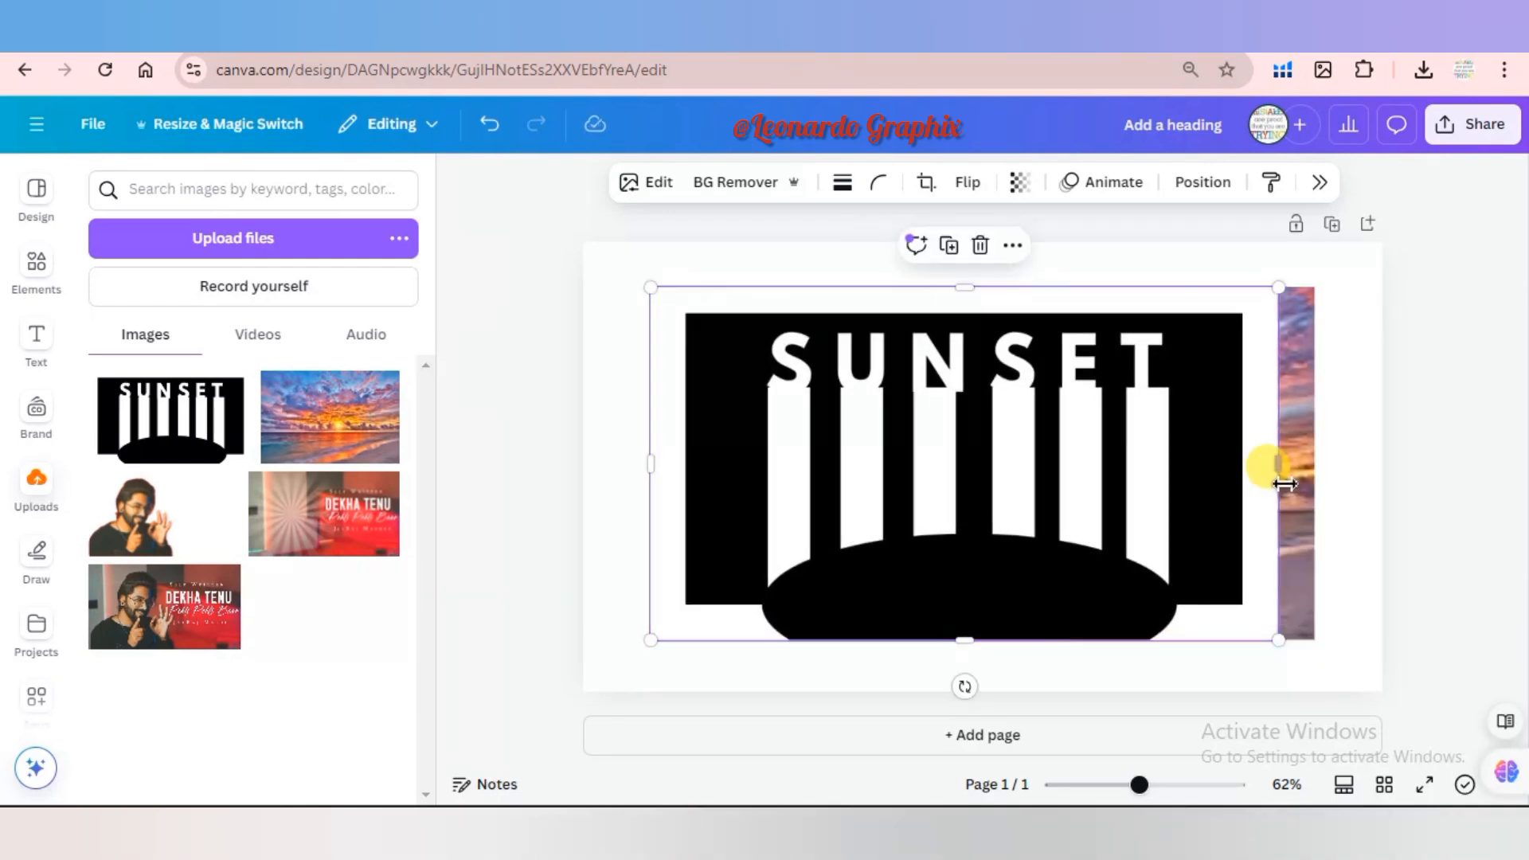
drag(1274, 471, 1326, 481)
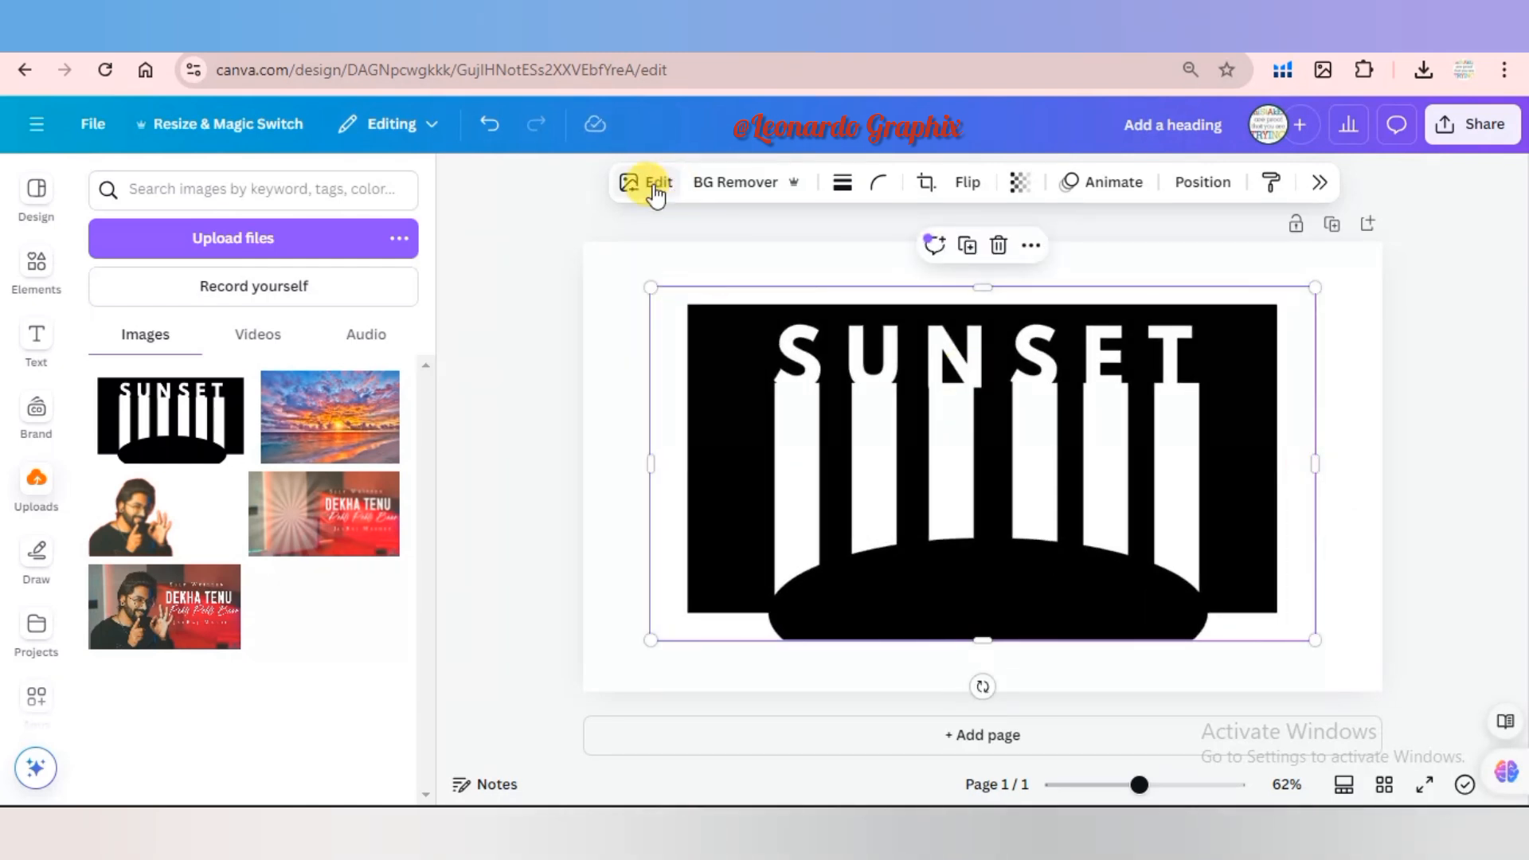
click(759, 191)
click(1254, 386)
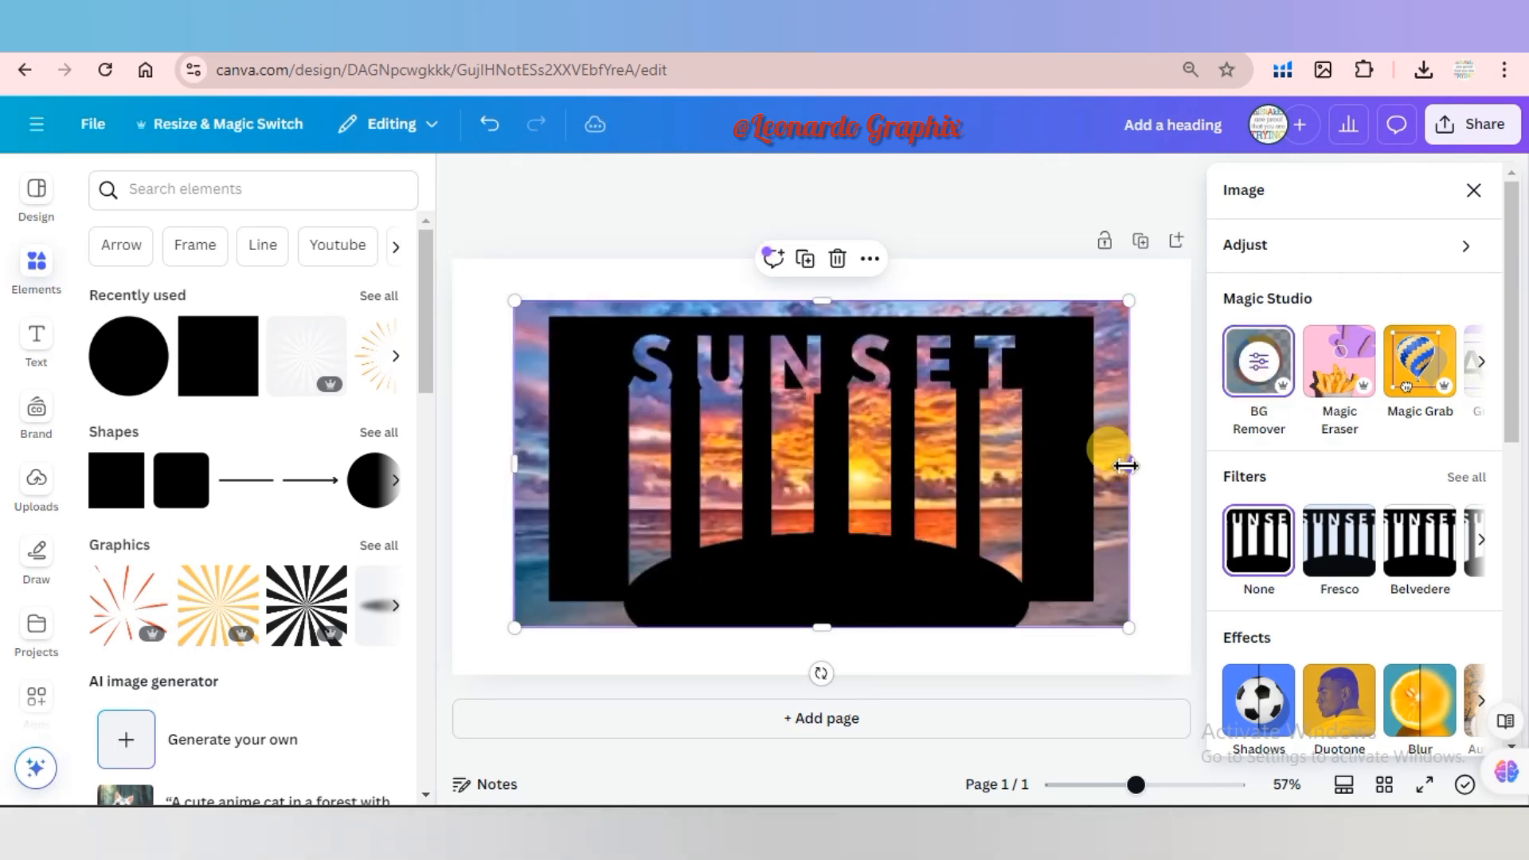
drag(1125, 466, 1094, 469)
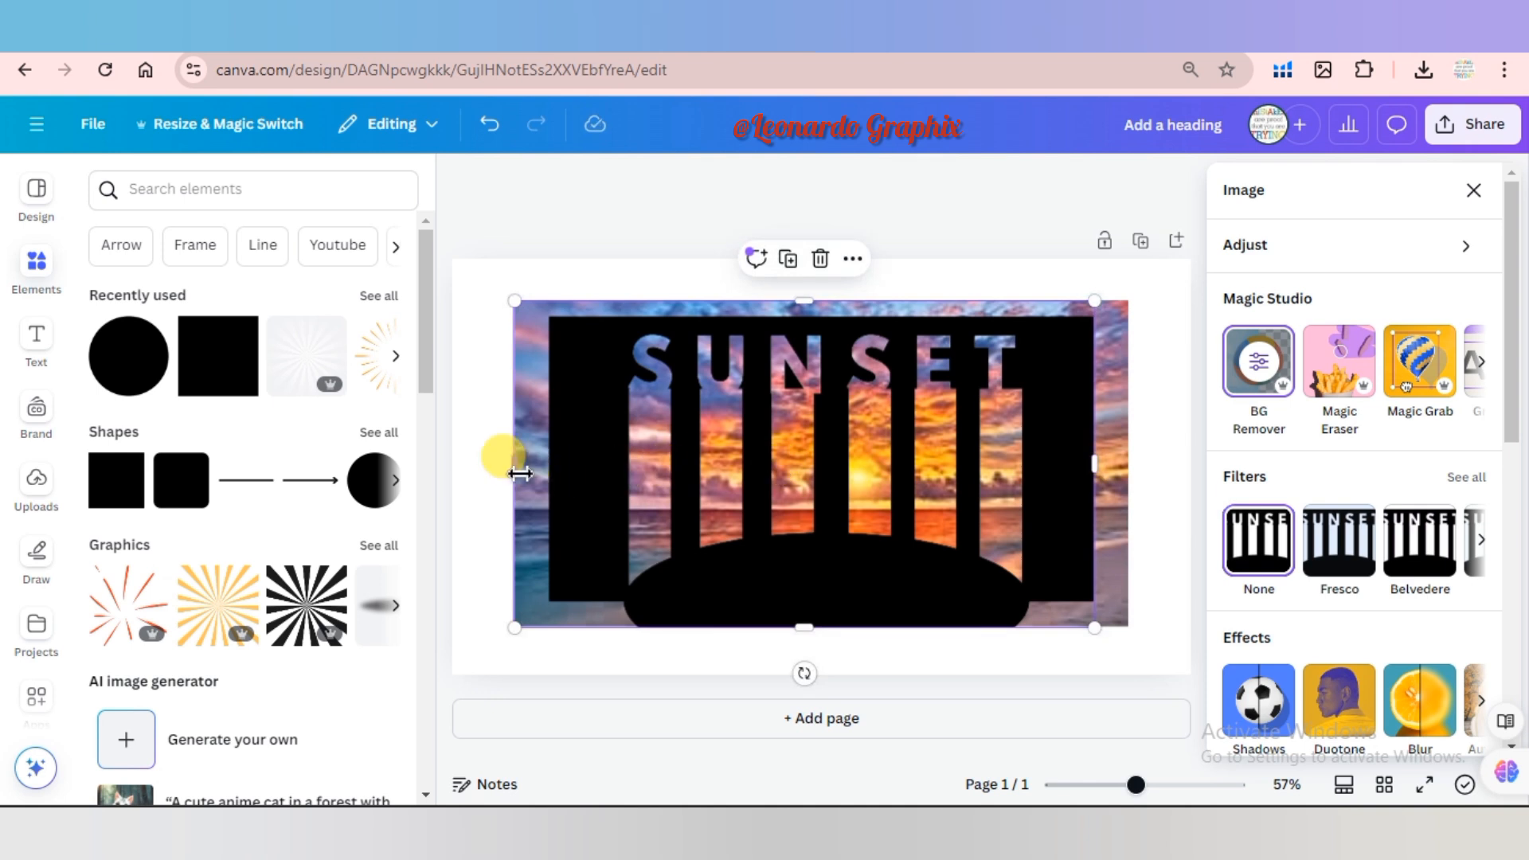
drag(520, 473, 562, 474)
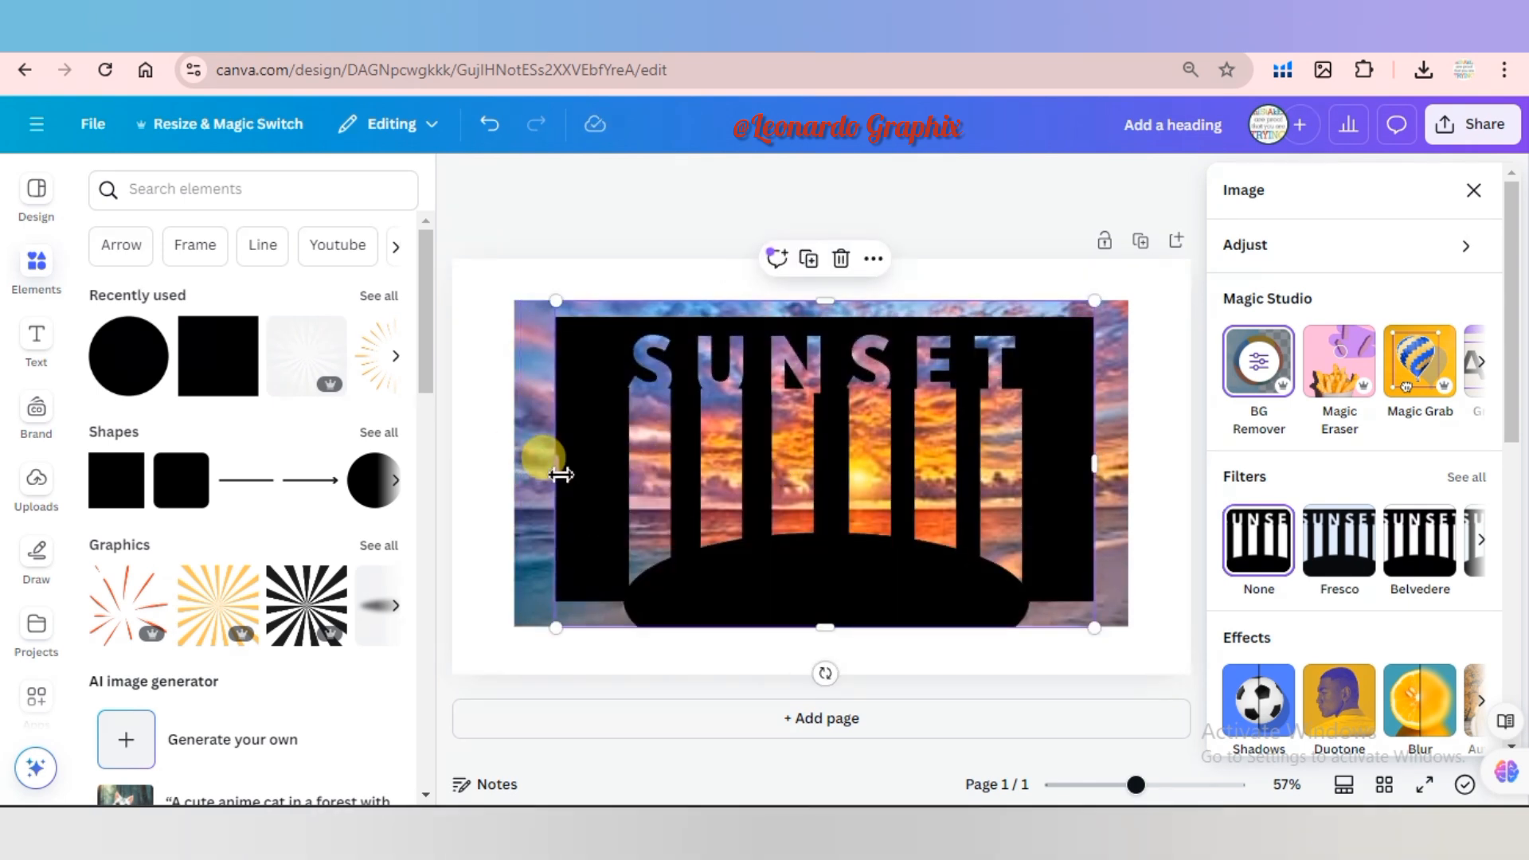
key(ctrl+z)
key(ctrl+z)
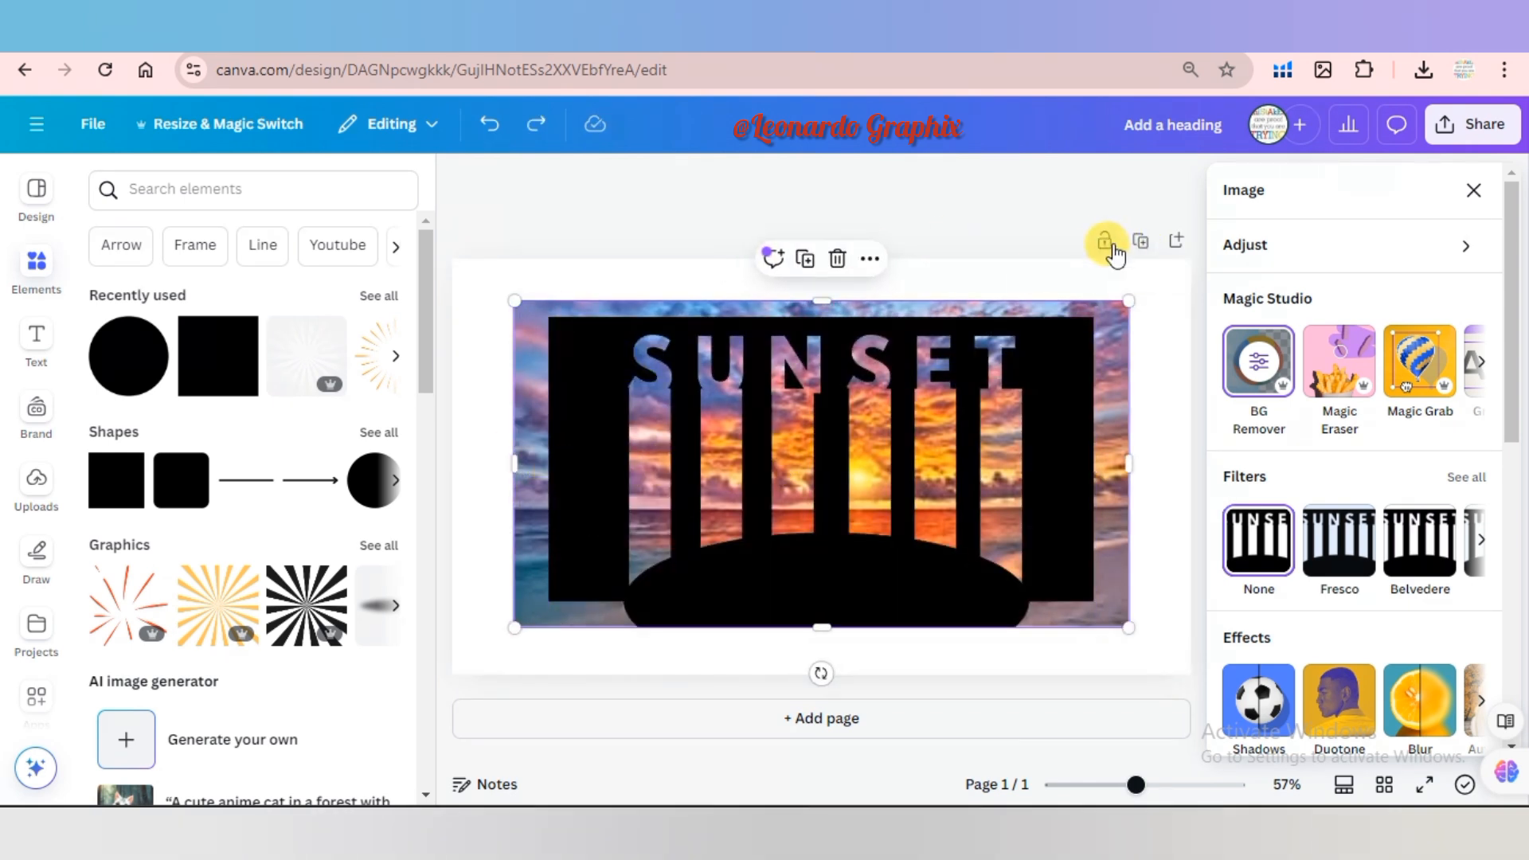
Select the sunset photo in the layer list and crop both its sides to the black rectangle's edges.
click(1062, 183)
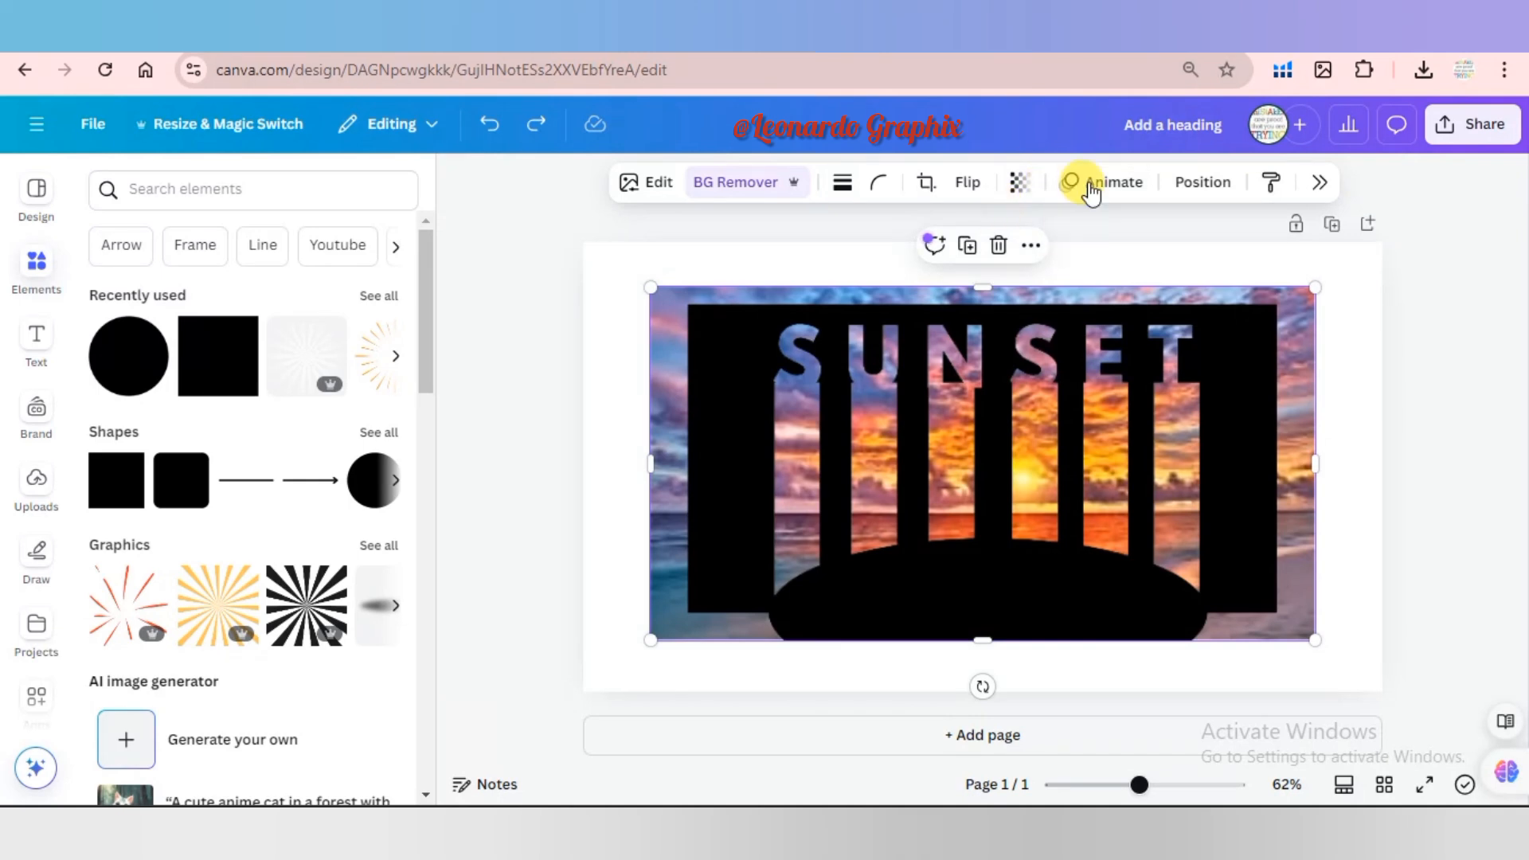
click(1201, 185)
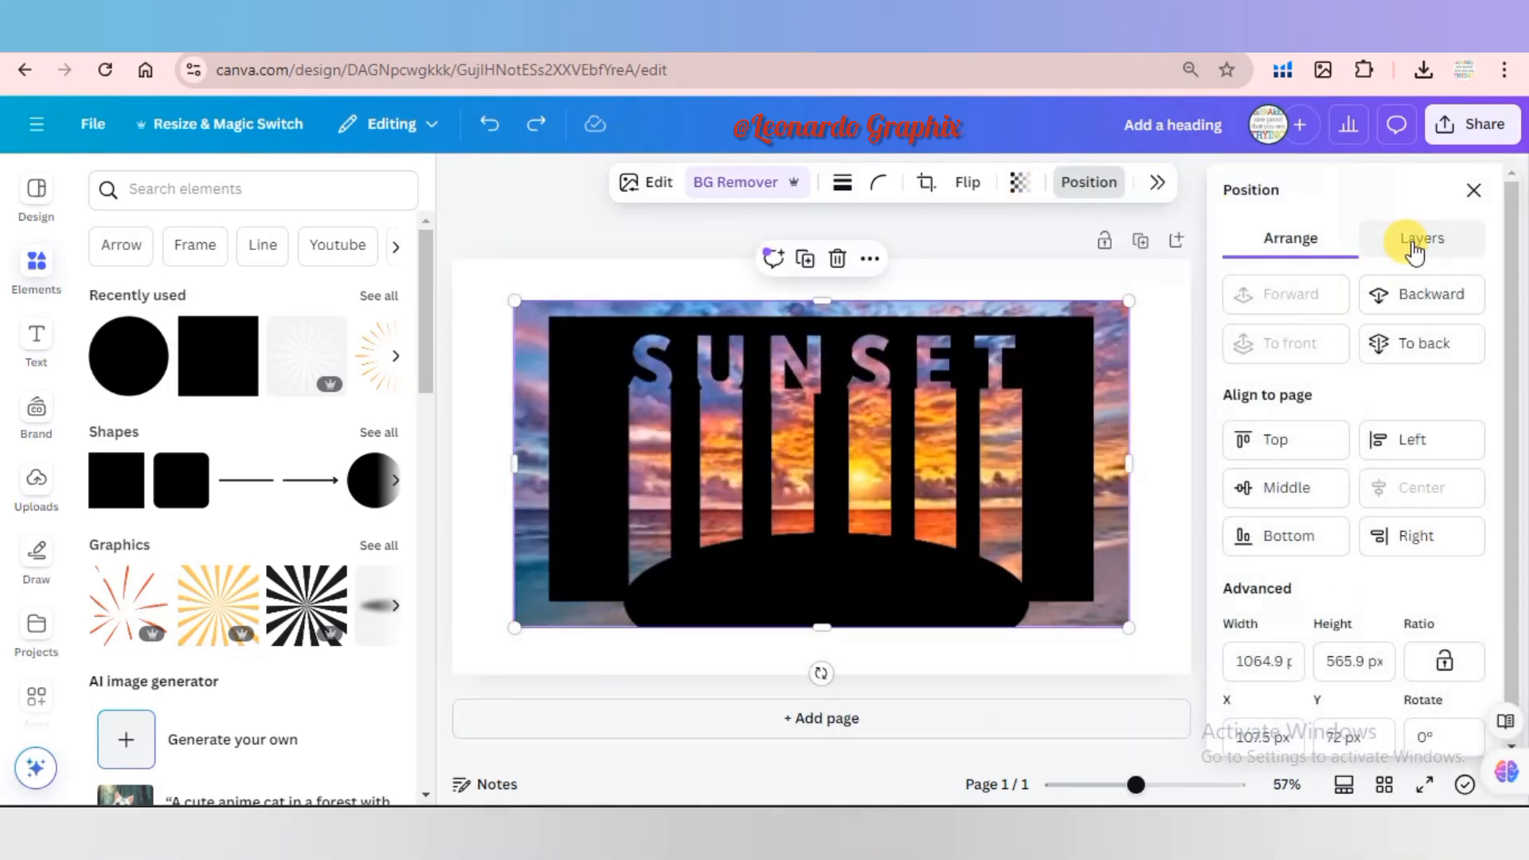
click(1415, 249)
click(1363, 432)
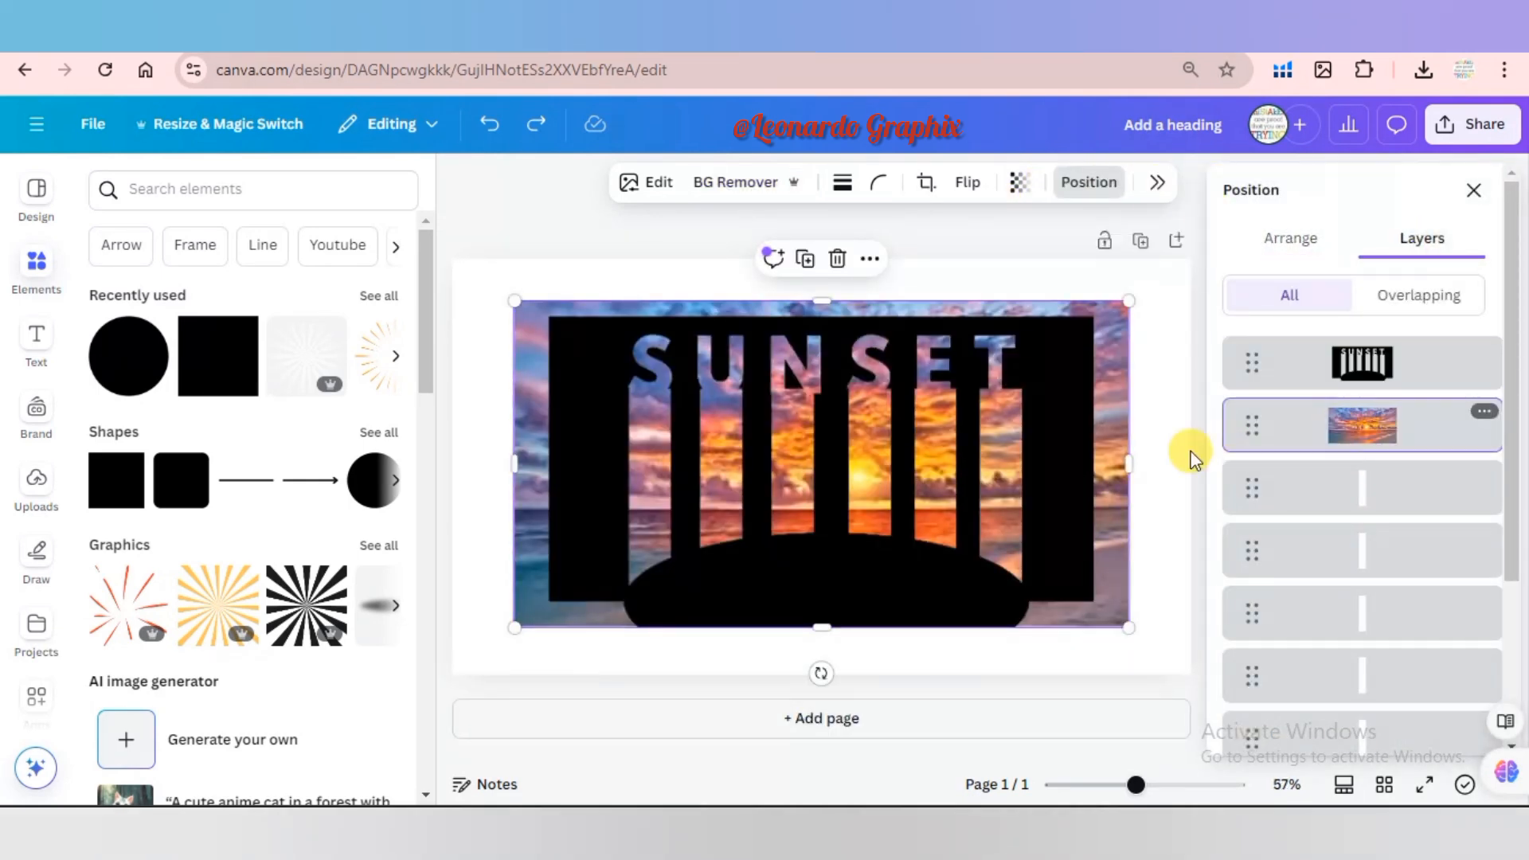
drag(1132, 469, 1094, 471)
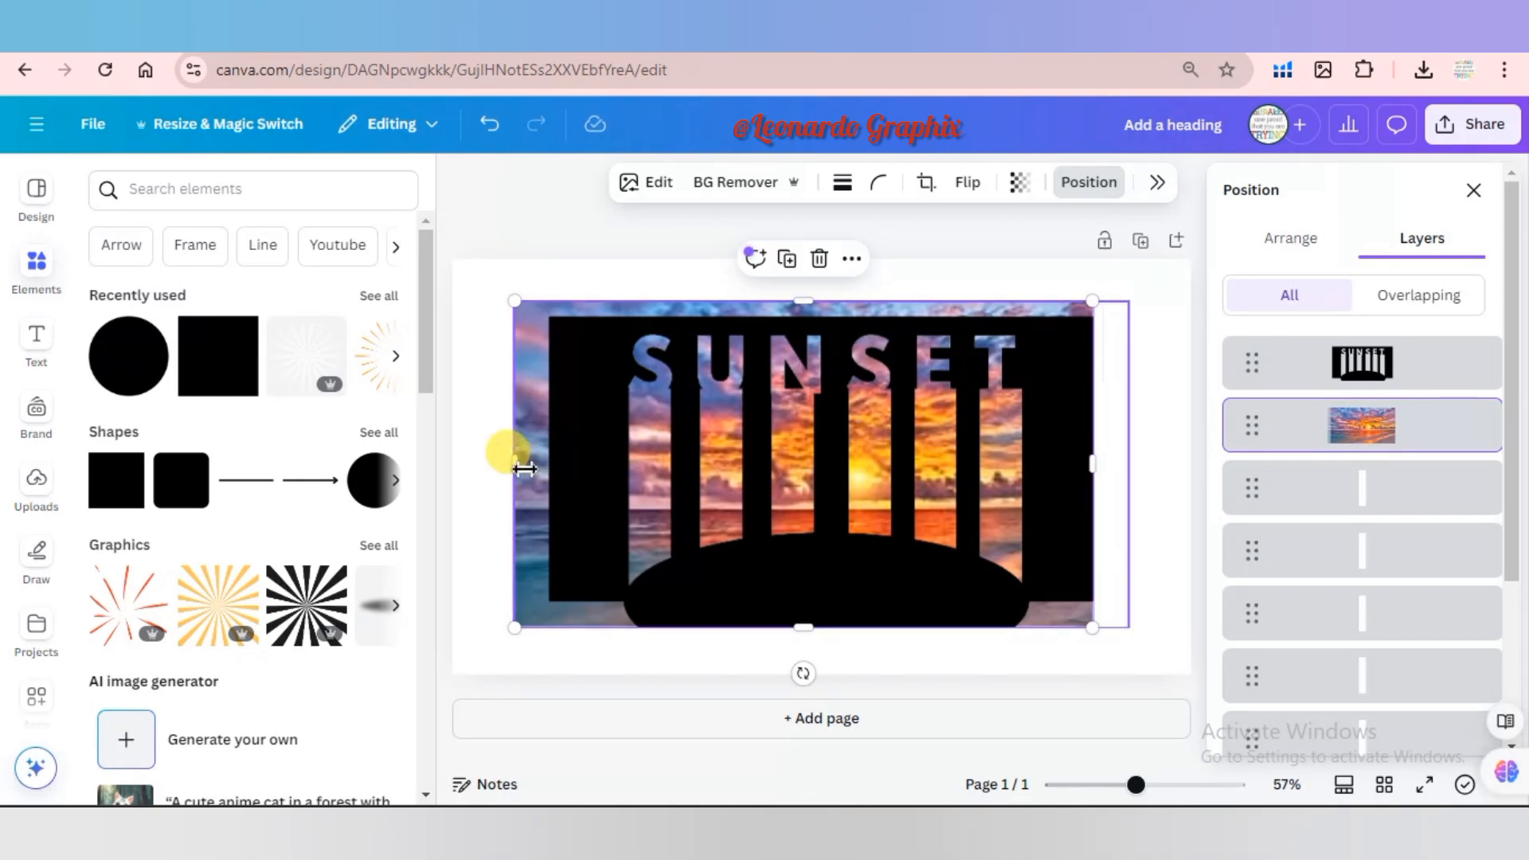
drag(524, 469, 549, 466)
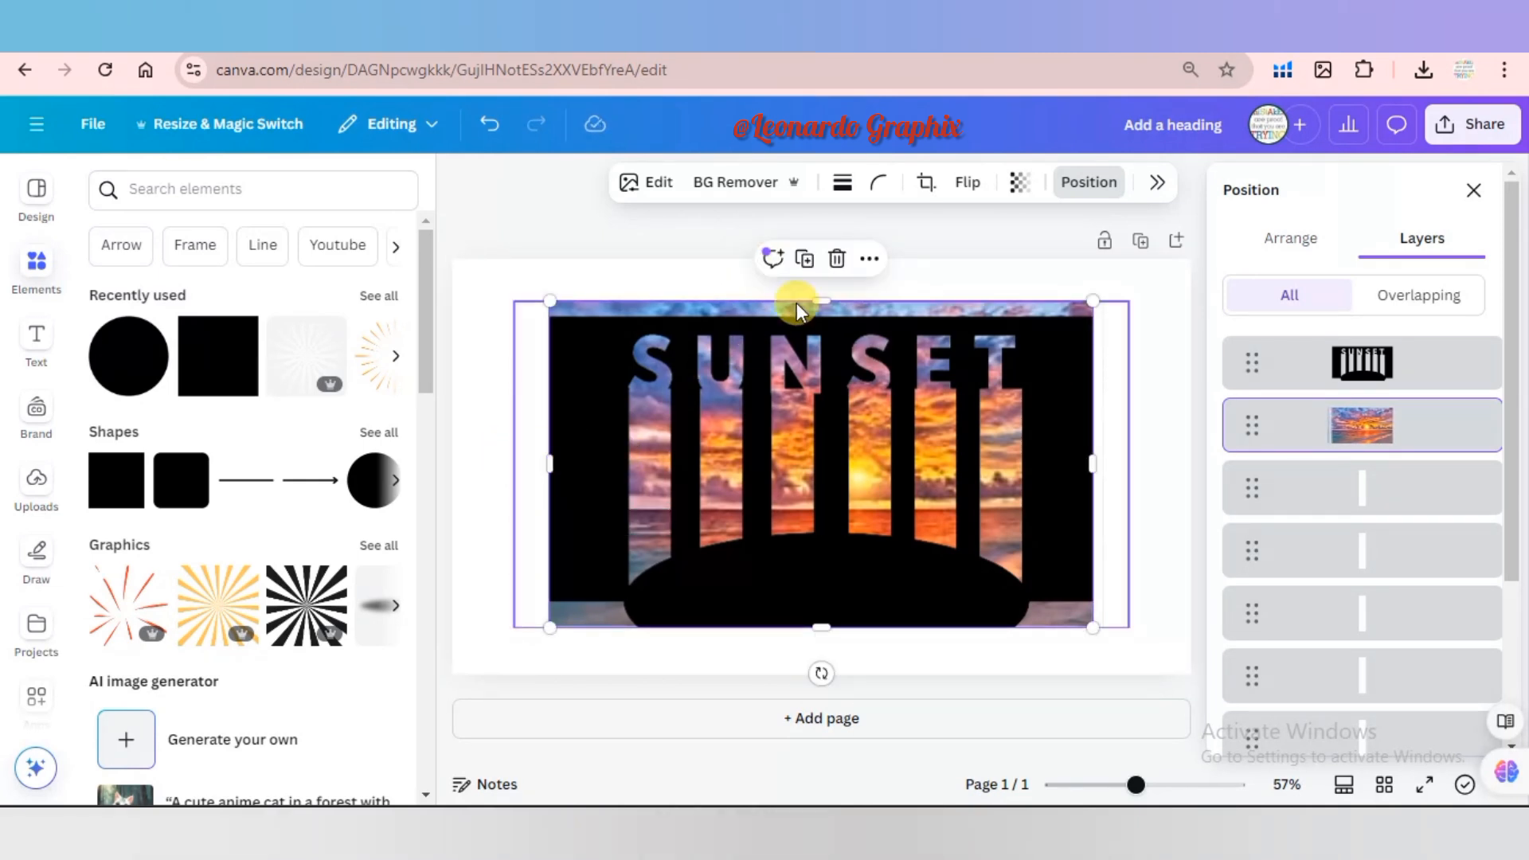
Crop the sunset photo's upper edge flush with the black rectangle, deselect it and close the layer list.
drag(825, 301, 823, 310)
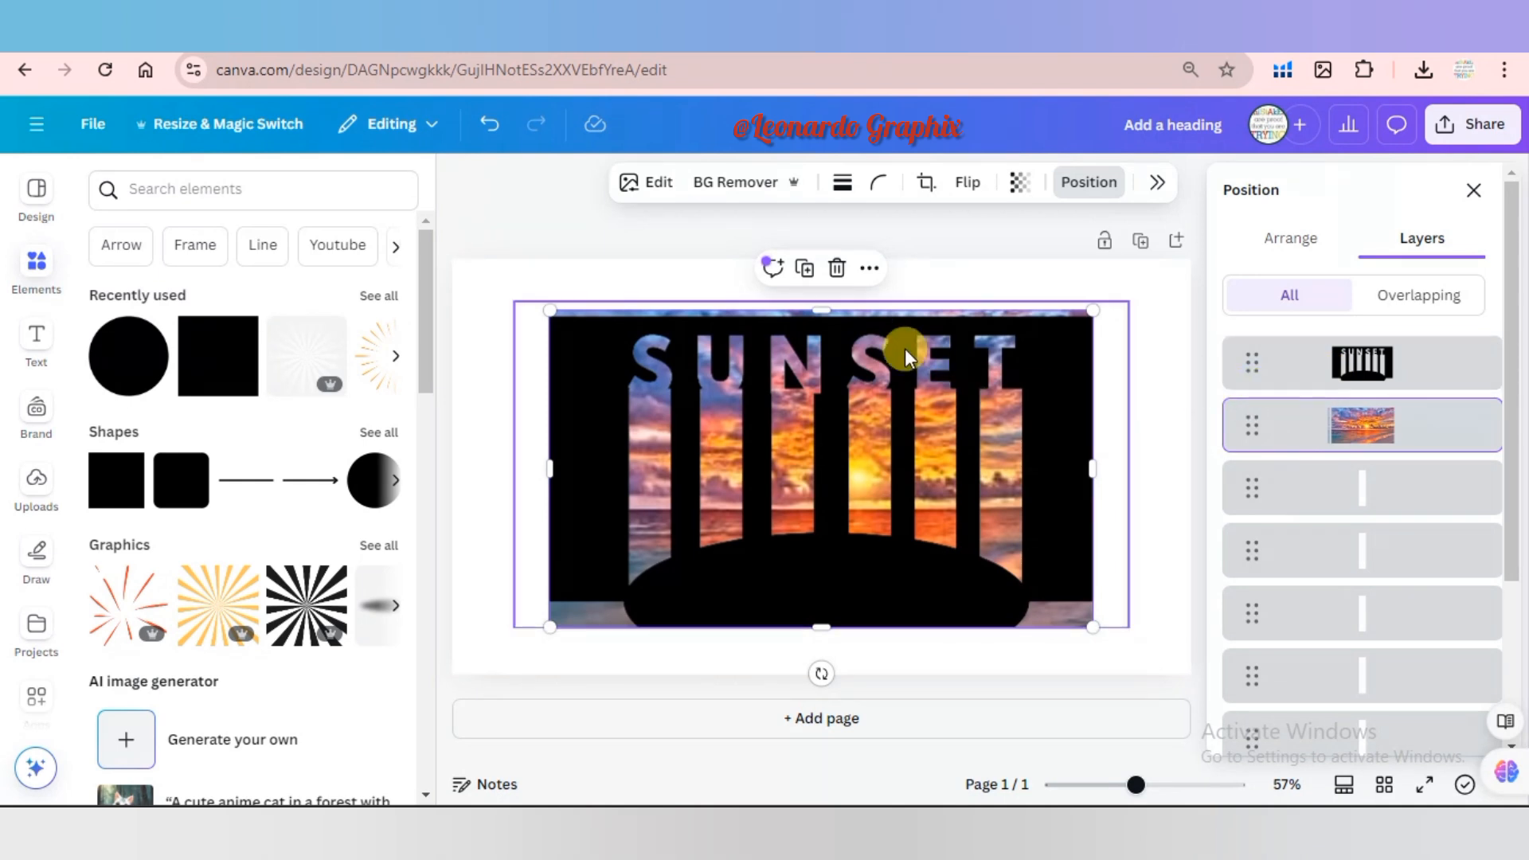
drag(829, 316, 834, 322)
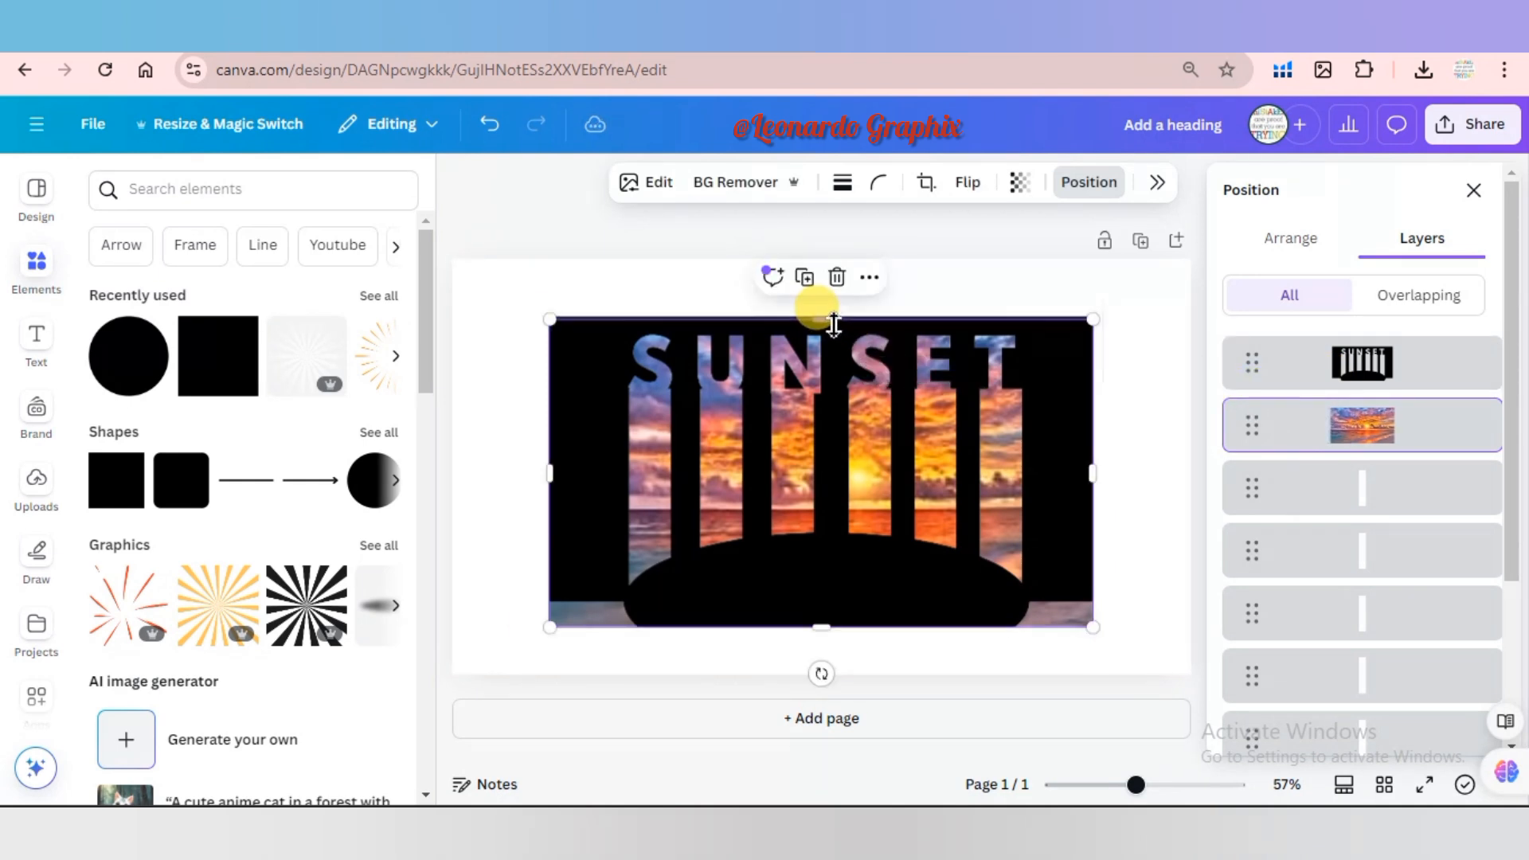
click(494, 402)
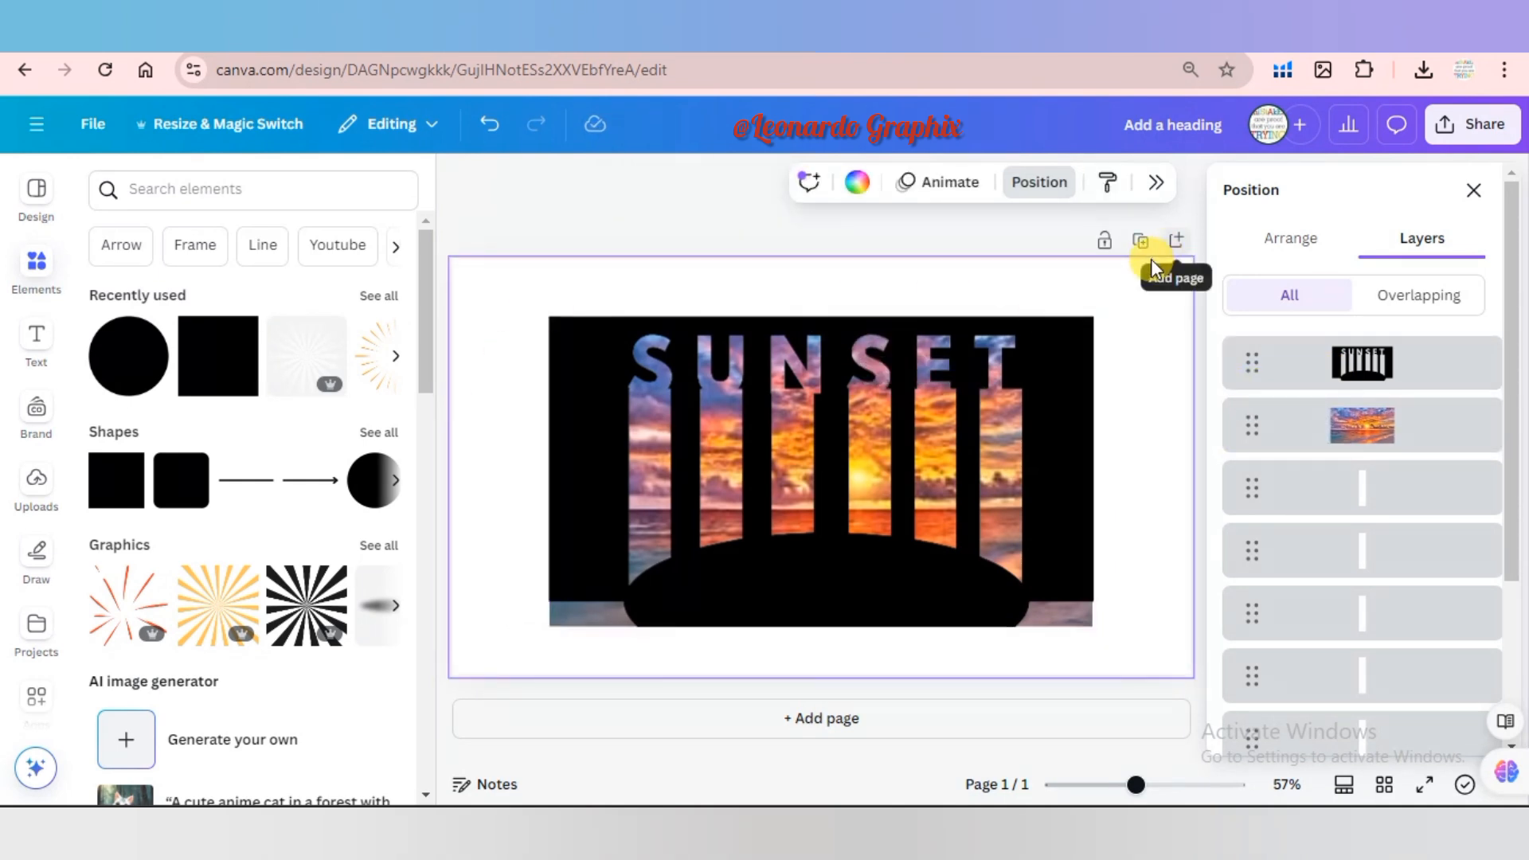
click(1476, 193)
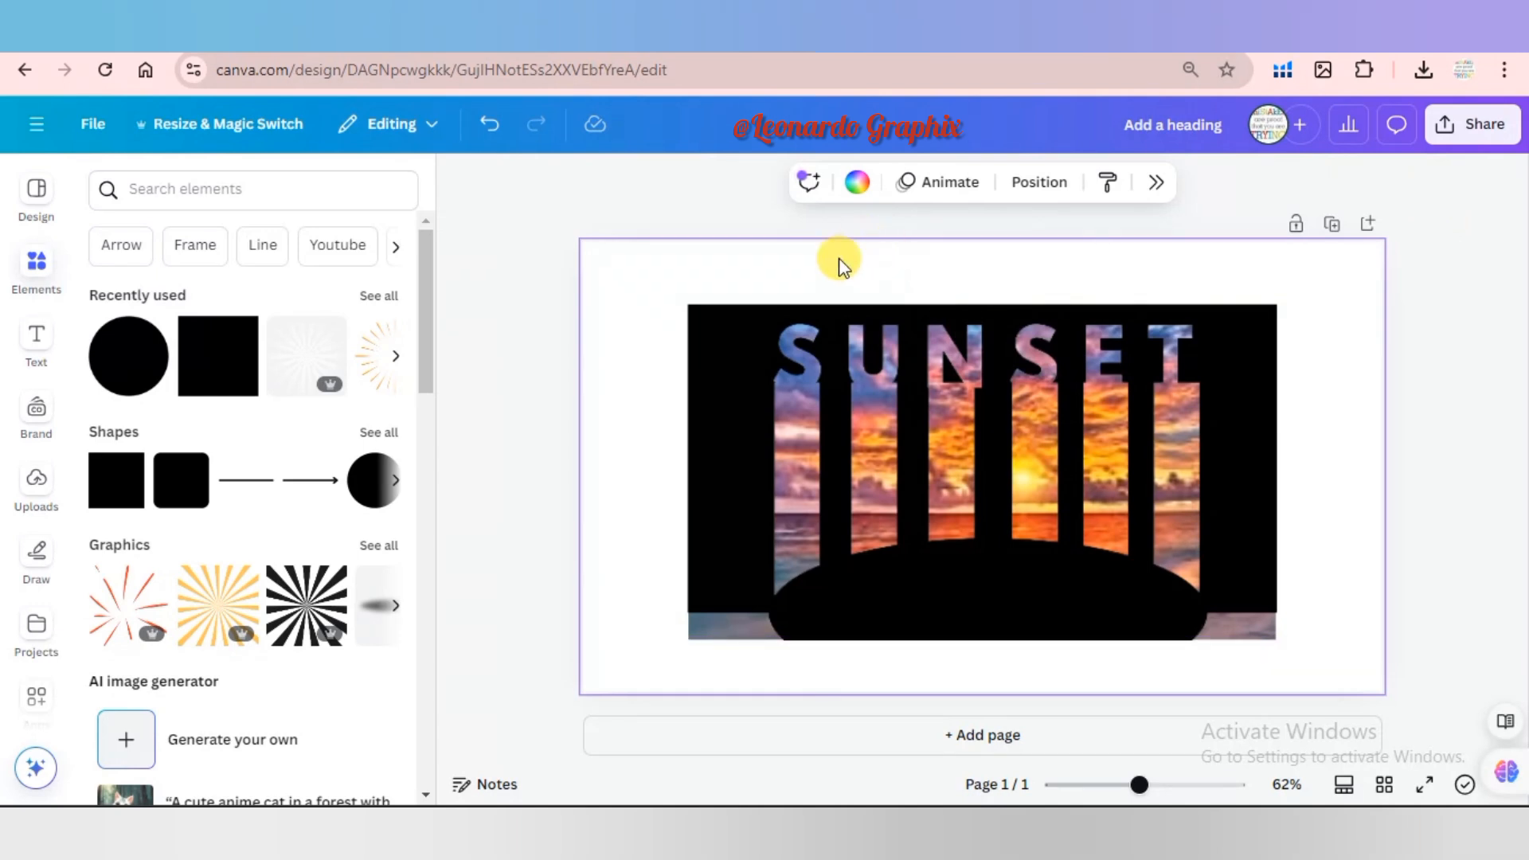
Set the page background to black and enlarge the SUNSET cutout image until it covers the photo's exposed lower strips.
click(856, 185)
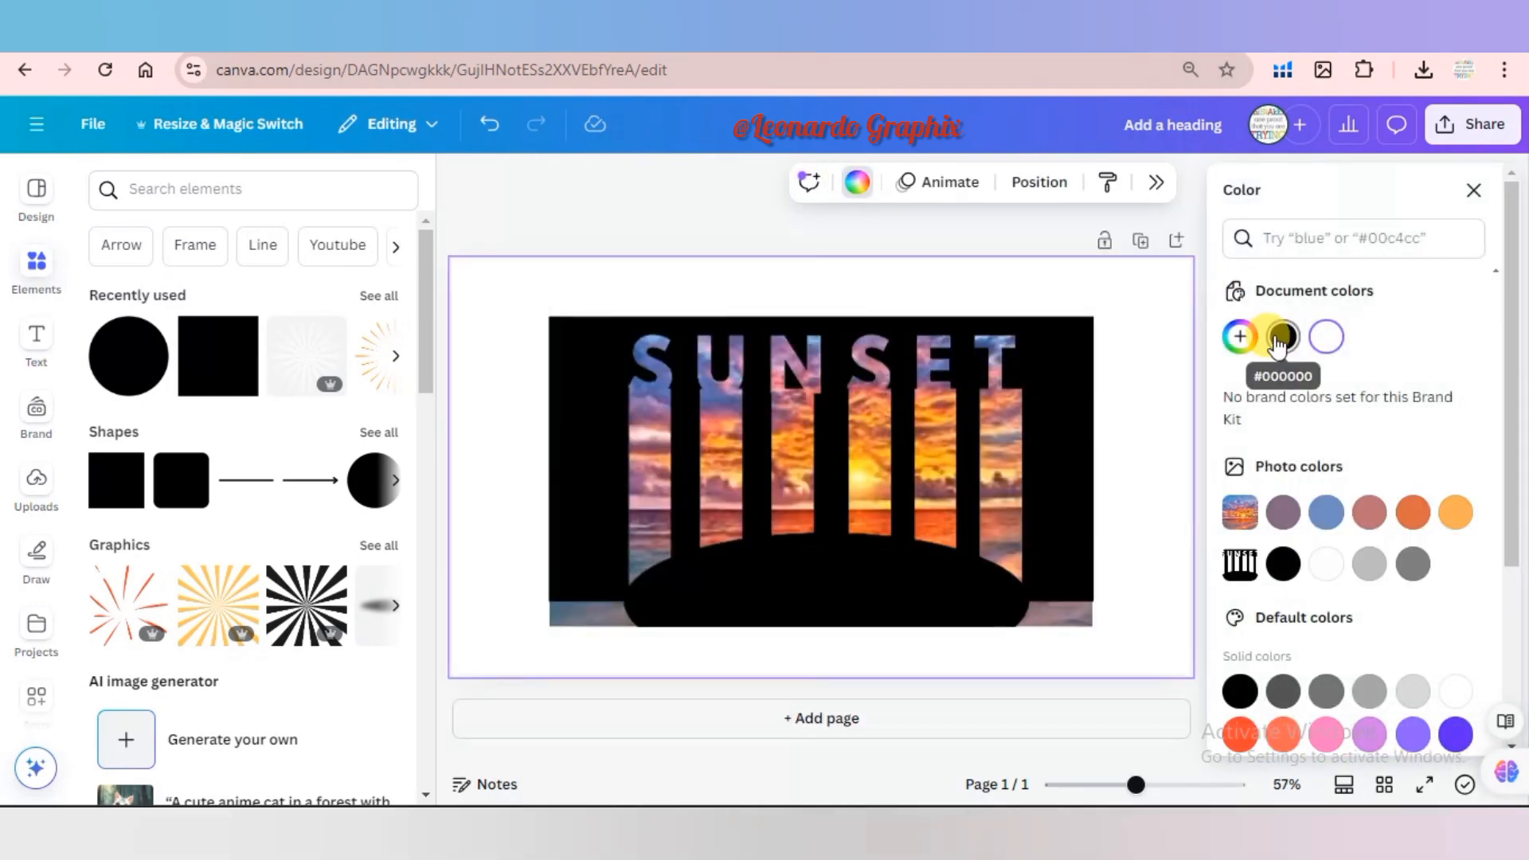
click(1281, 337)
click(938, 385)
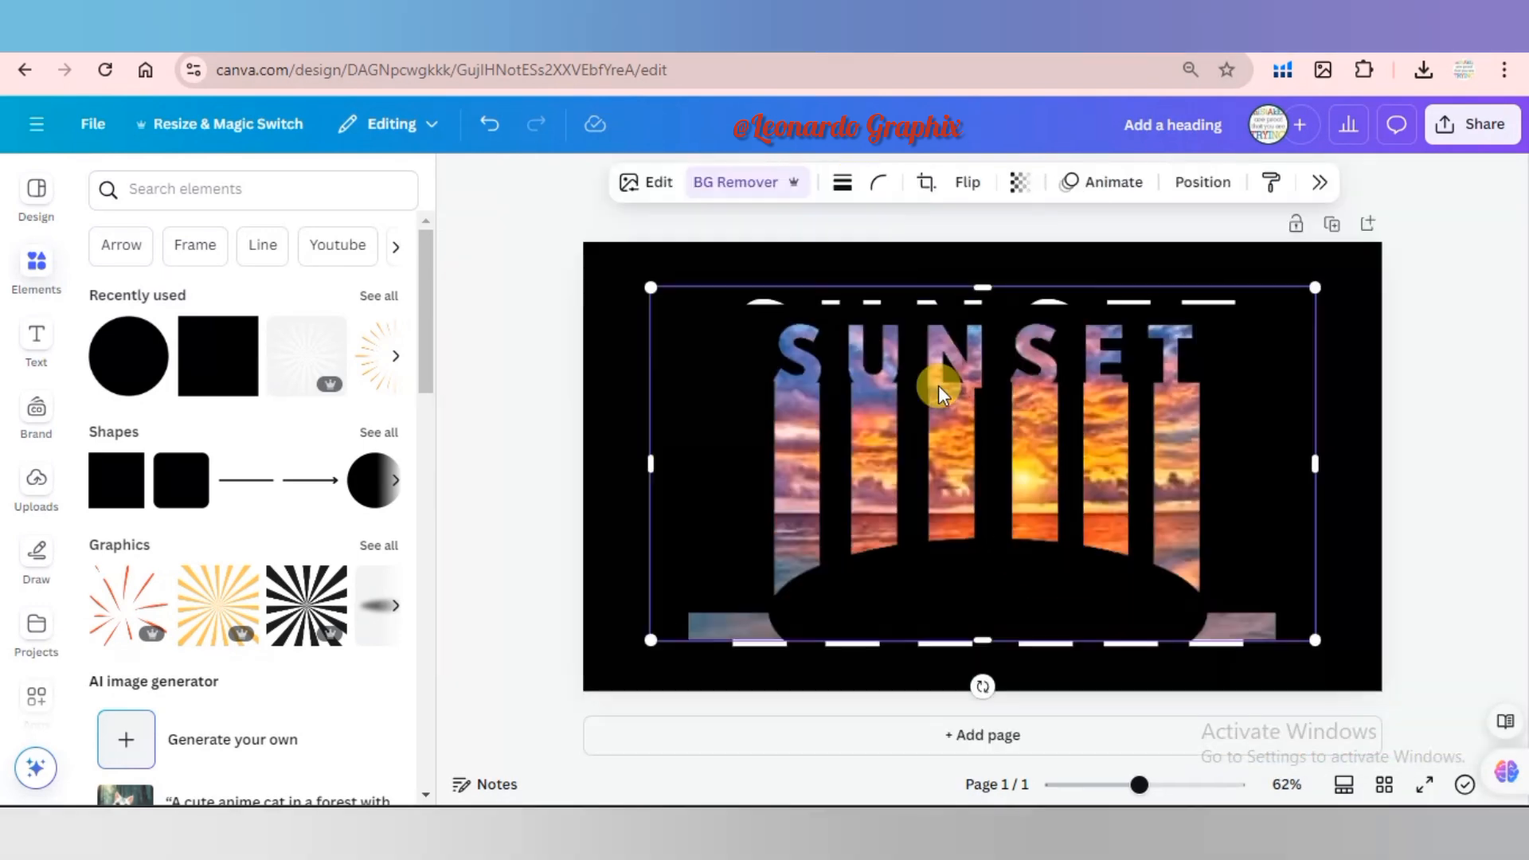
mouse_move(987, 293)
mouse_down()
mouse_move(987, 311)
mouse_move(989, 270)
mouse_up()
drag(982, 640, 981, 692)
drag(989, 275, 987, 257)
click(510, 502)
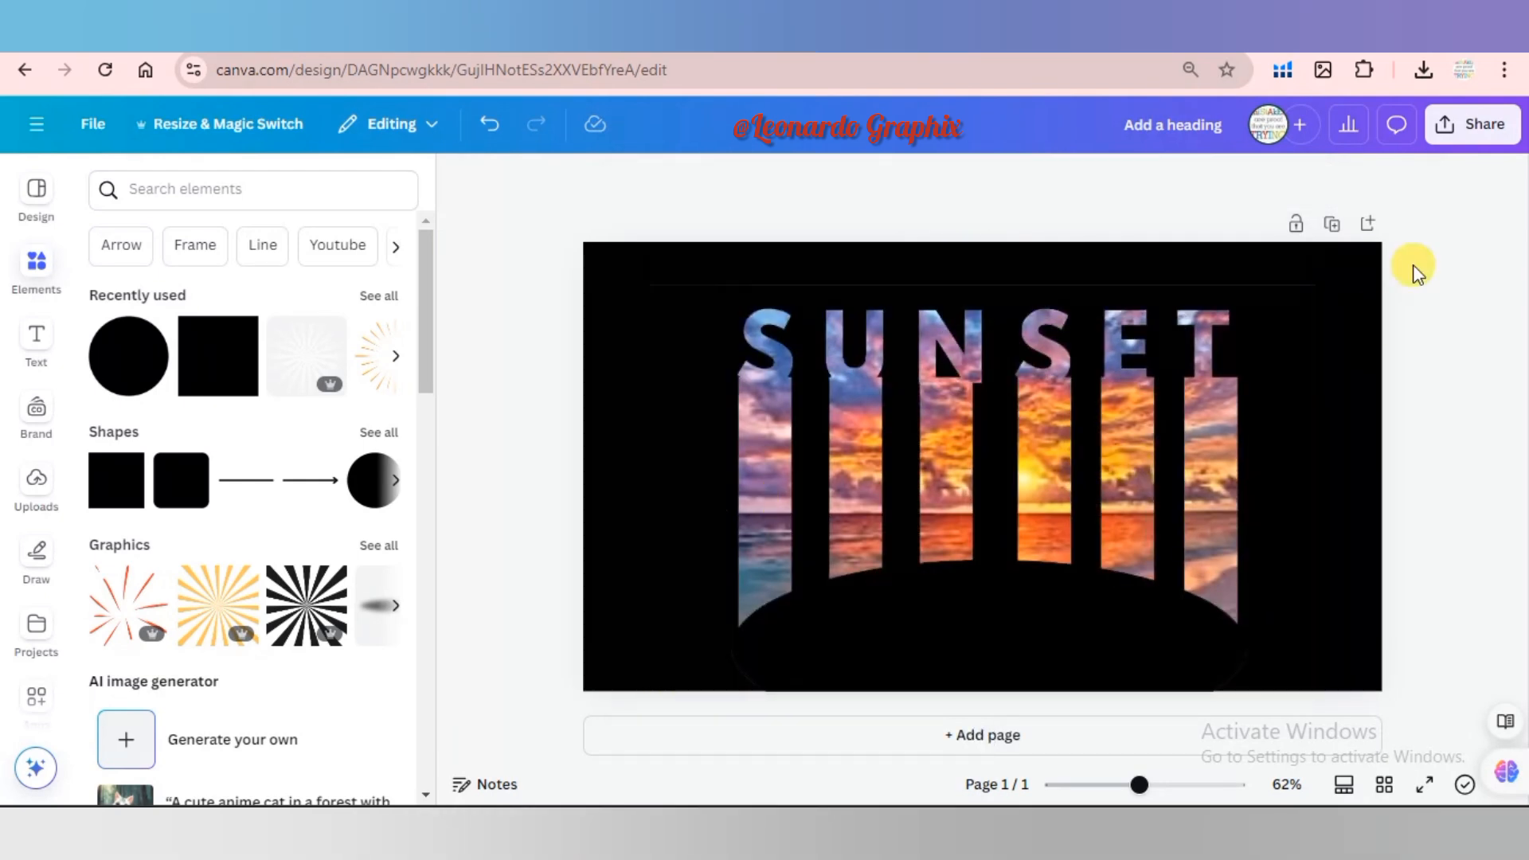
Download the design as a JPG and upload the resulting Add a heading (1).jpg to the image uploads.
click(1471, 125)
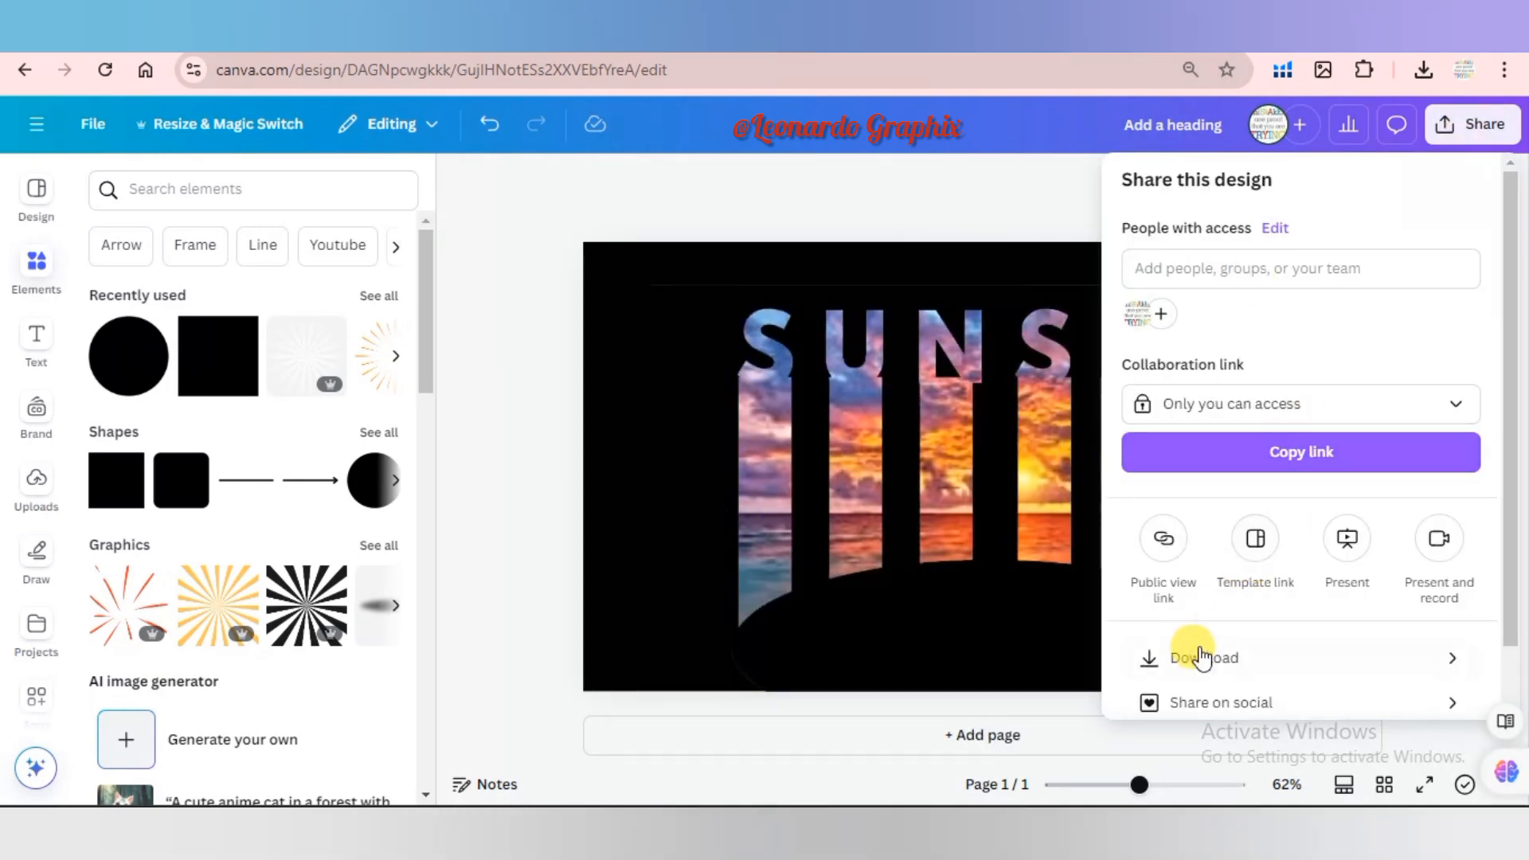
click(1199, 662)
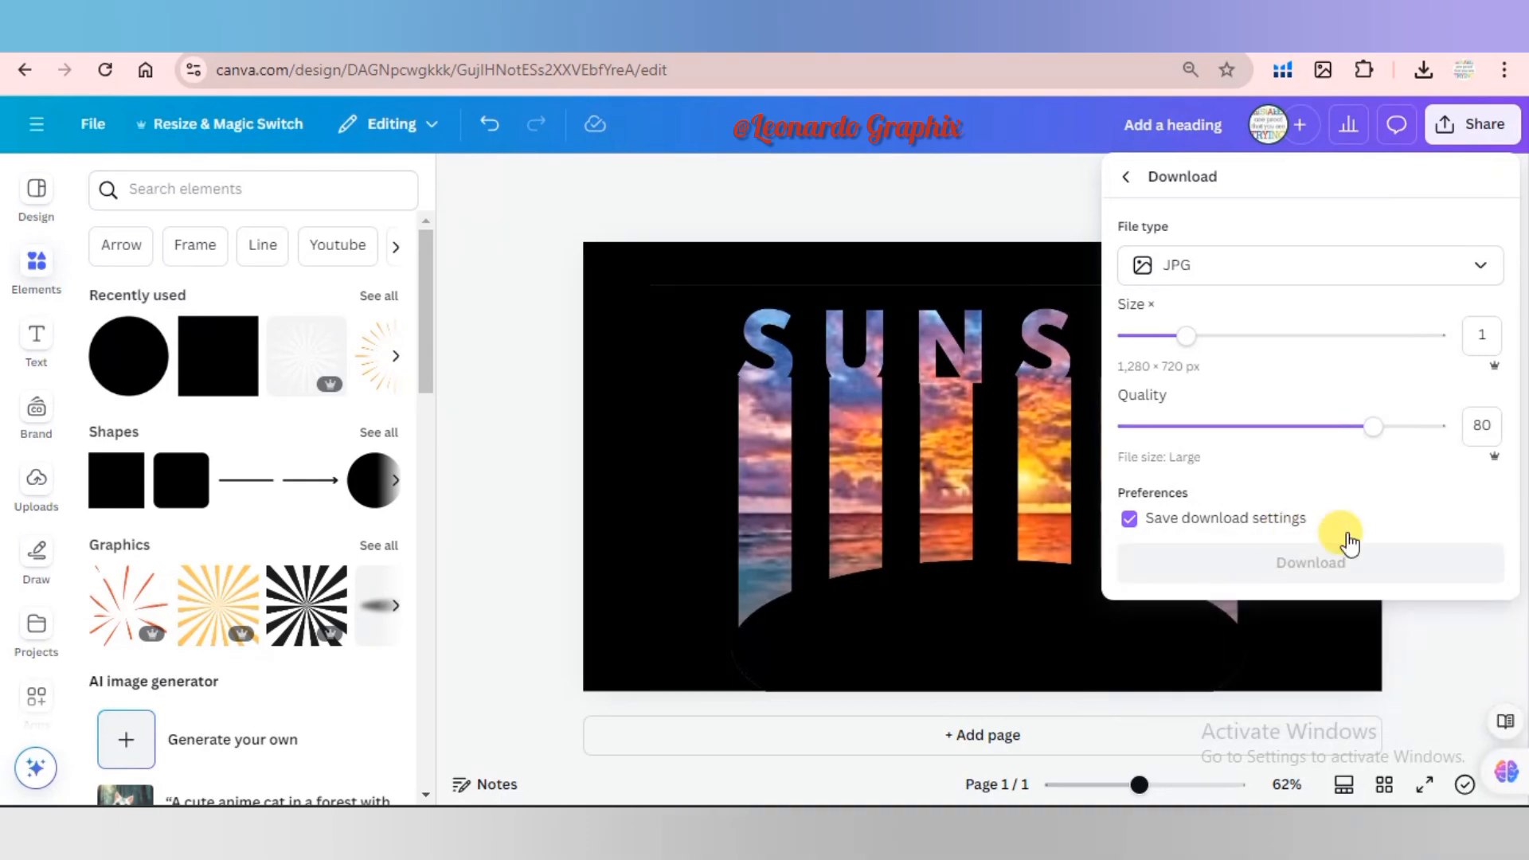
click(1384, 571)
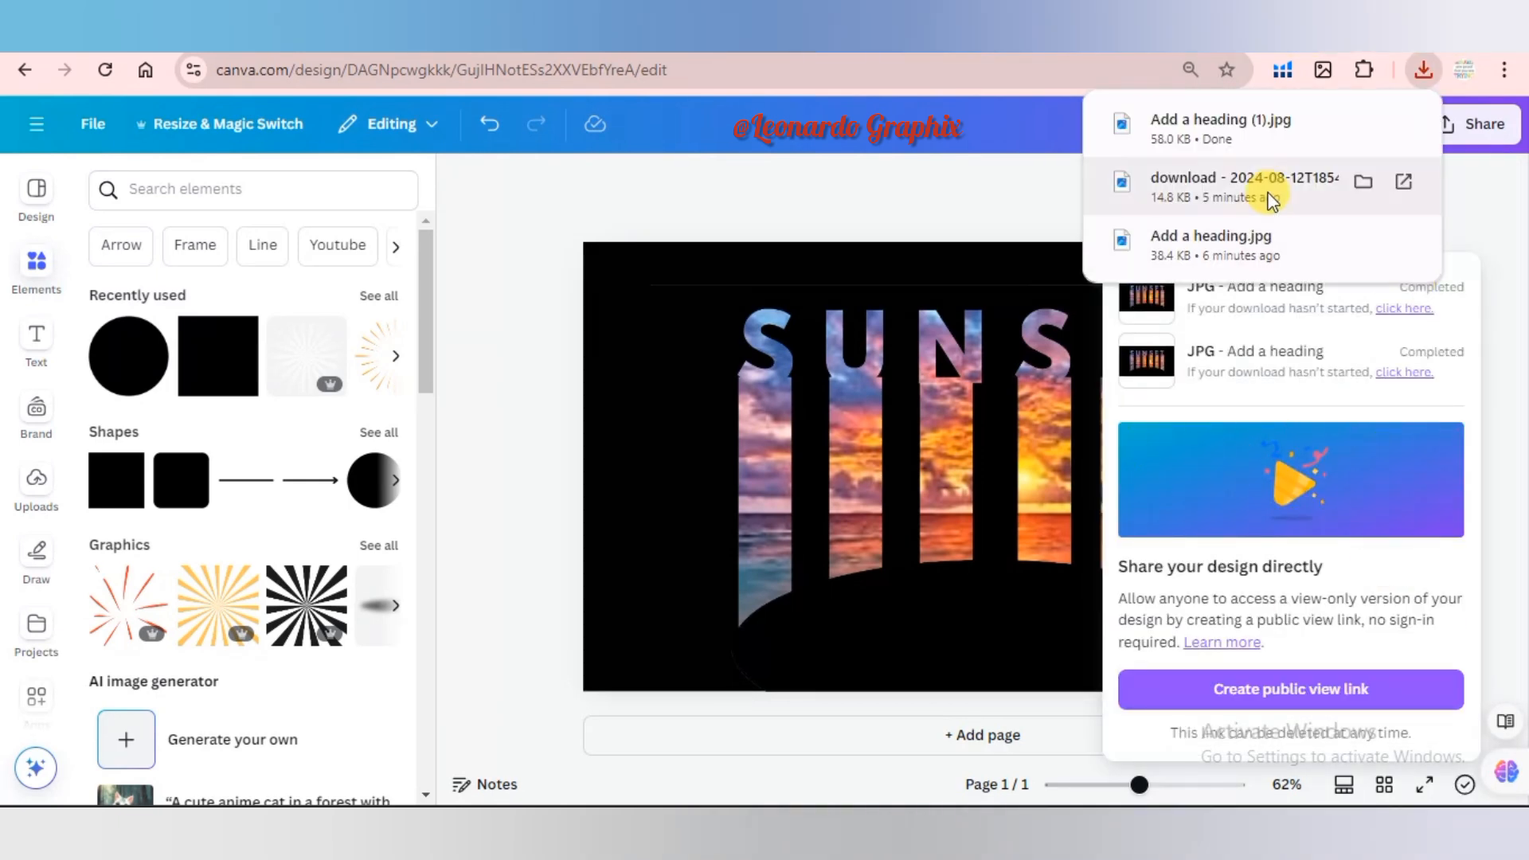
drag(1262, 132, 22, 494)
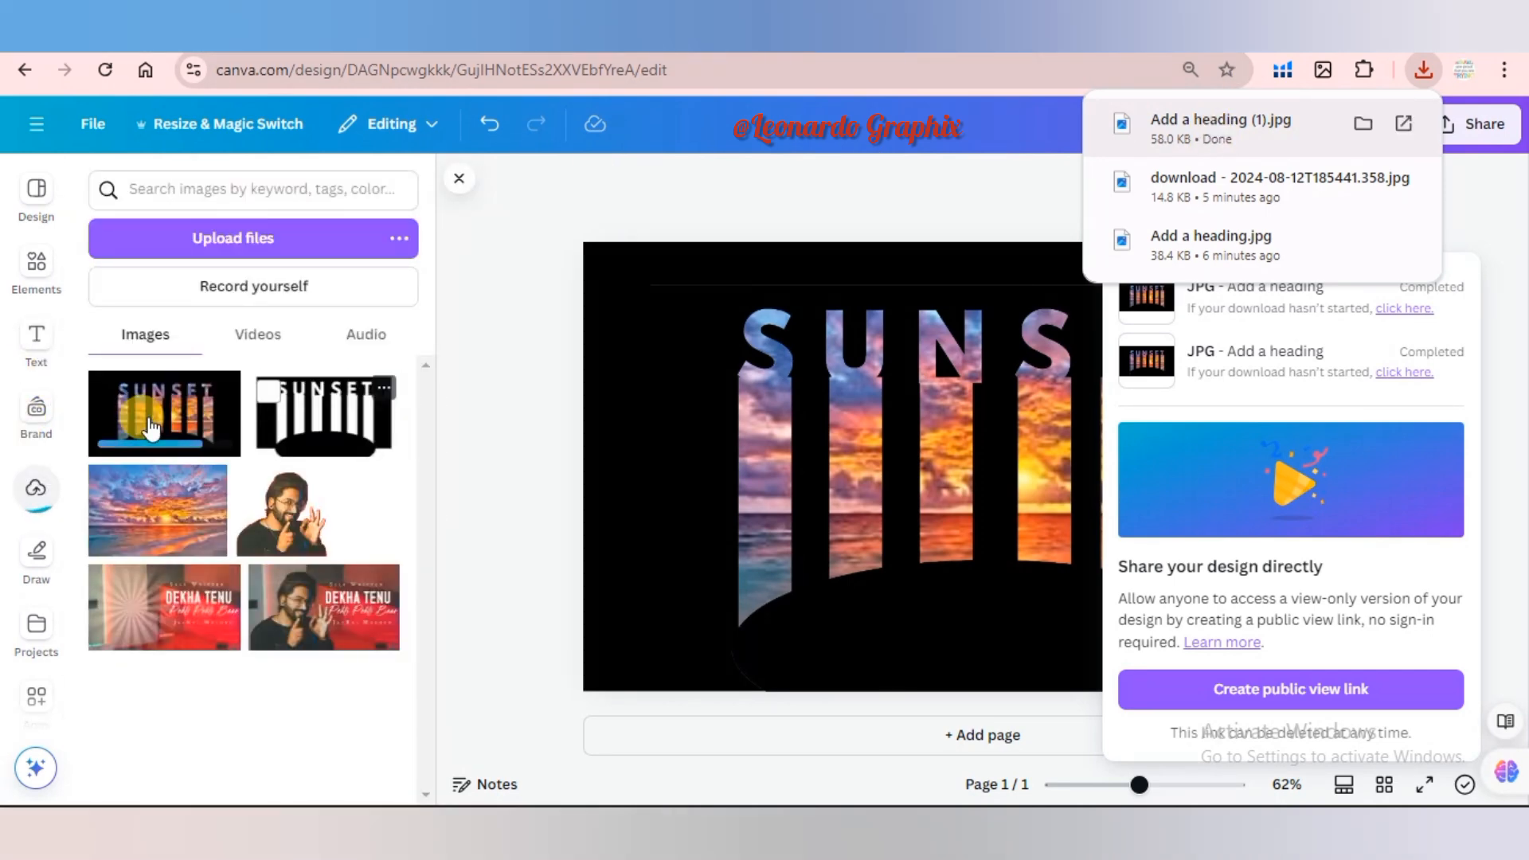
Add a second page and set its background colour to white (#ffffff).
click(955, 744)
click(955, 744)
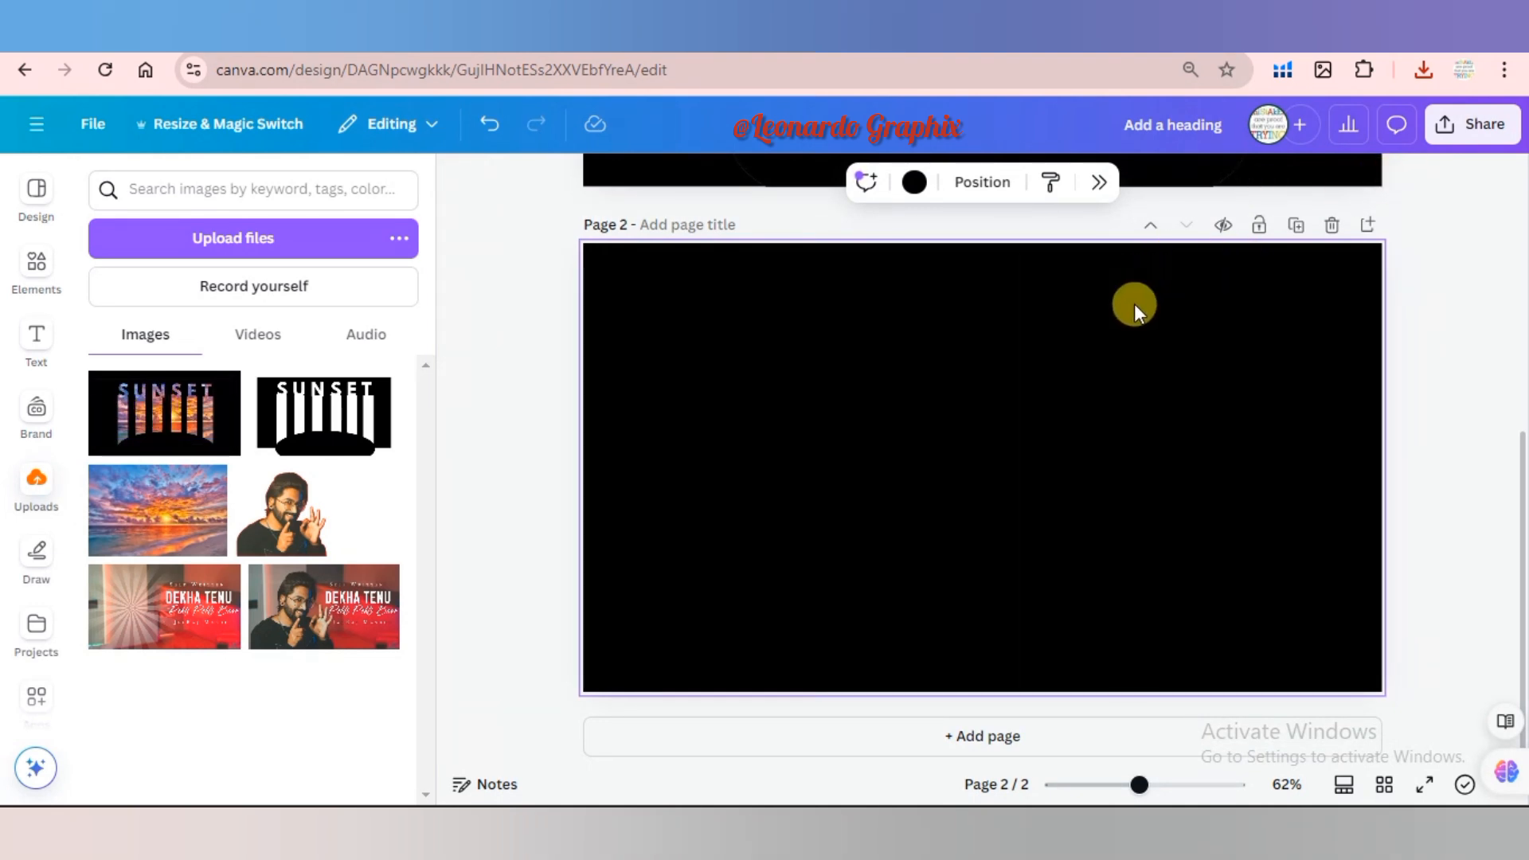
click(912, 186)
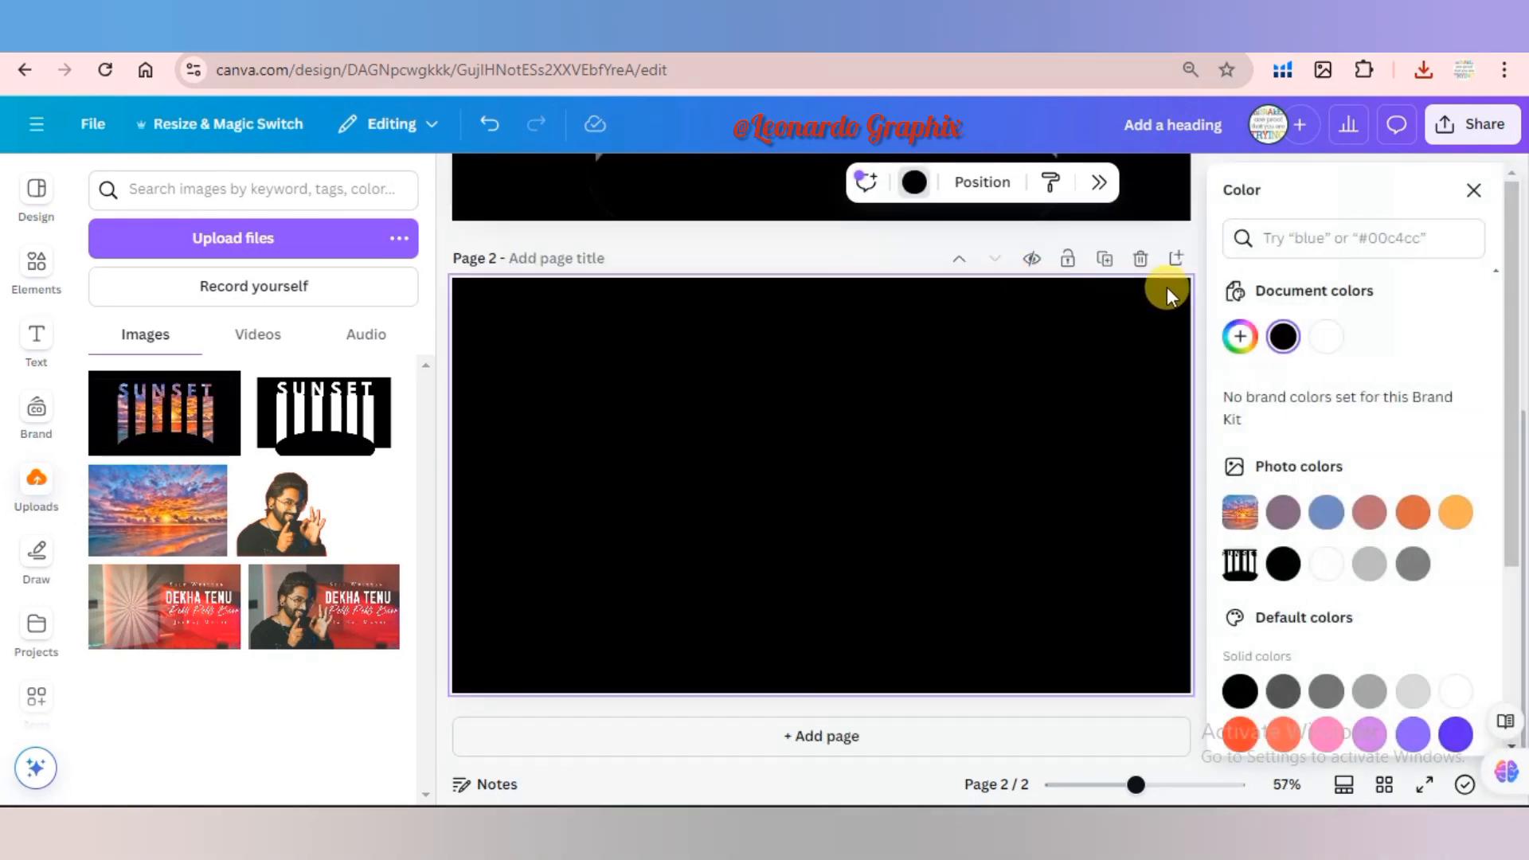
click(1326, 340)
Place the newly uploaded black SUNSET image on page 2 and remove its background.
click(225, 388)
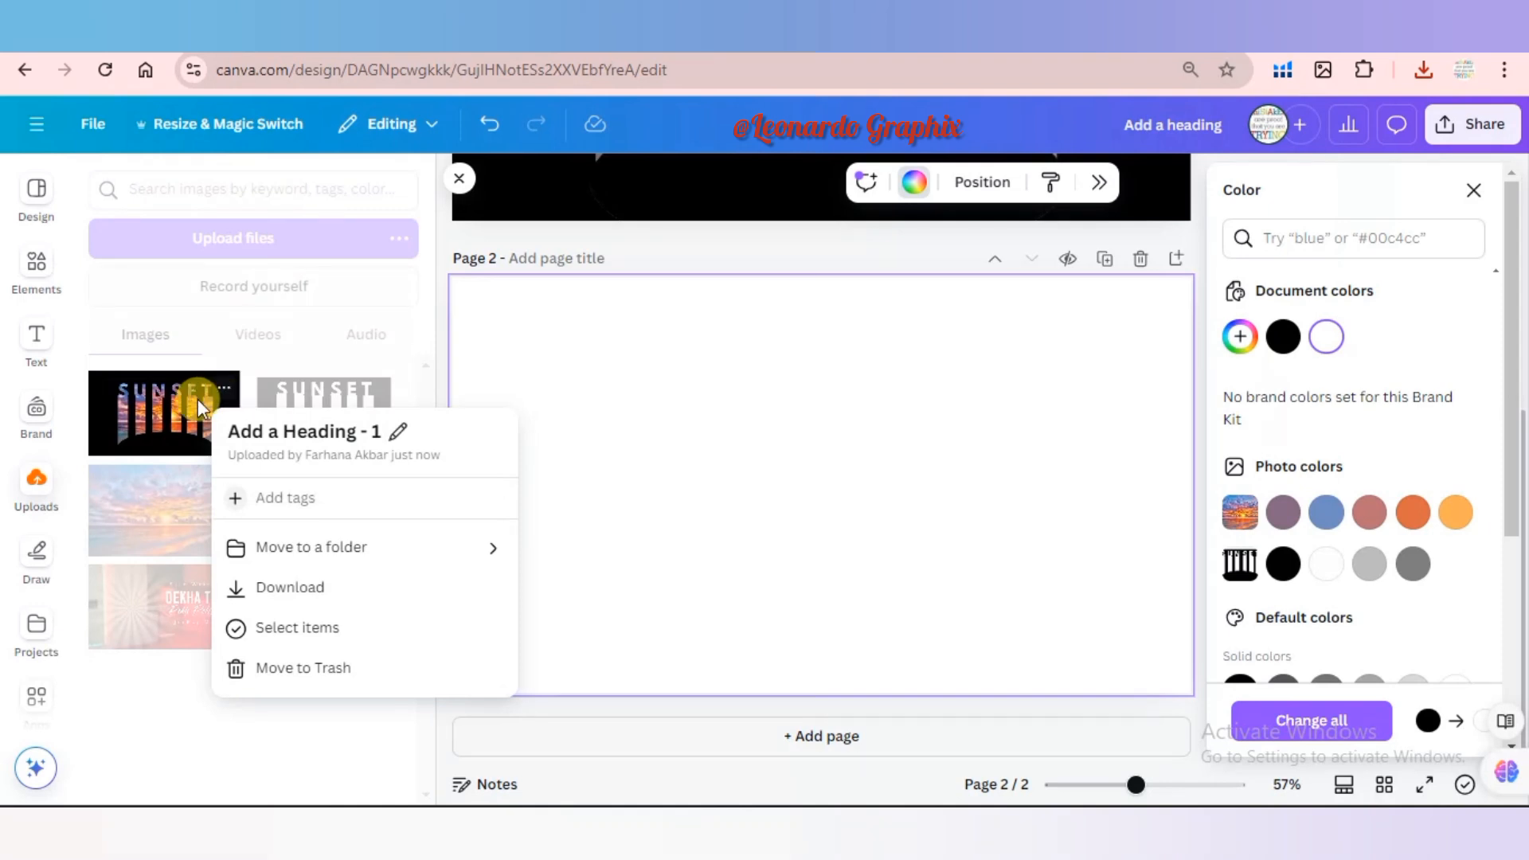
click(199, 408)
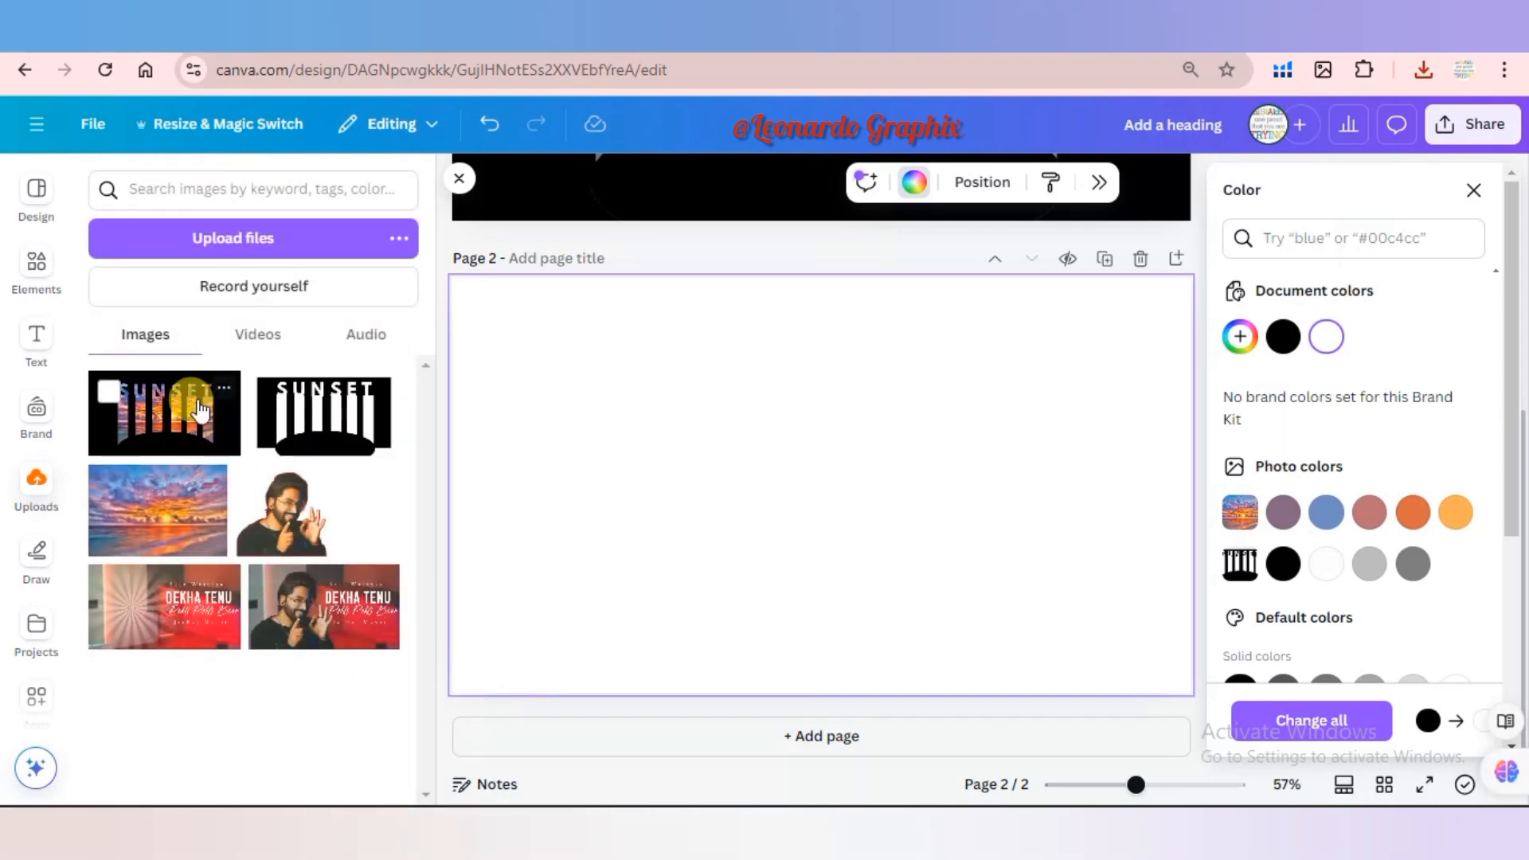
click(141, 410)
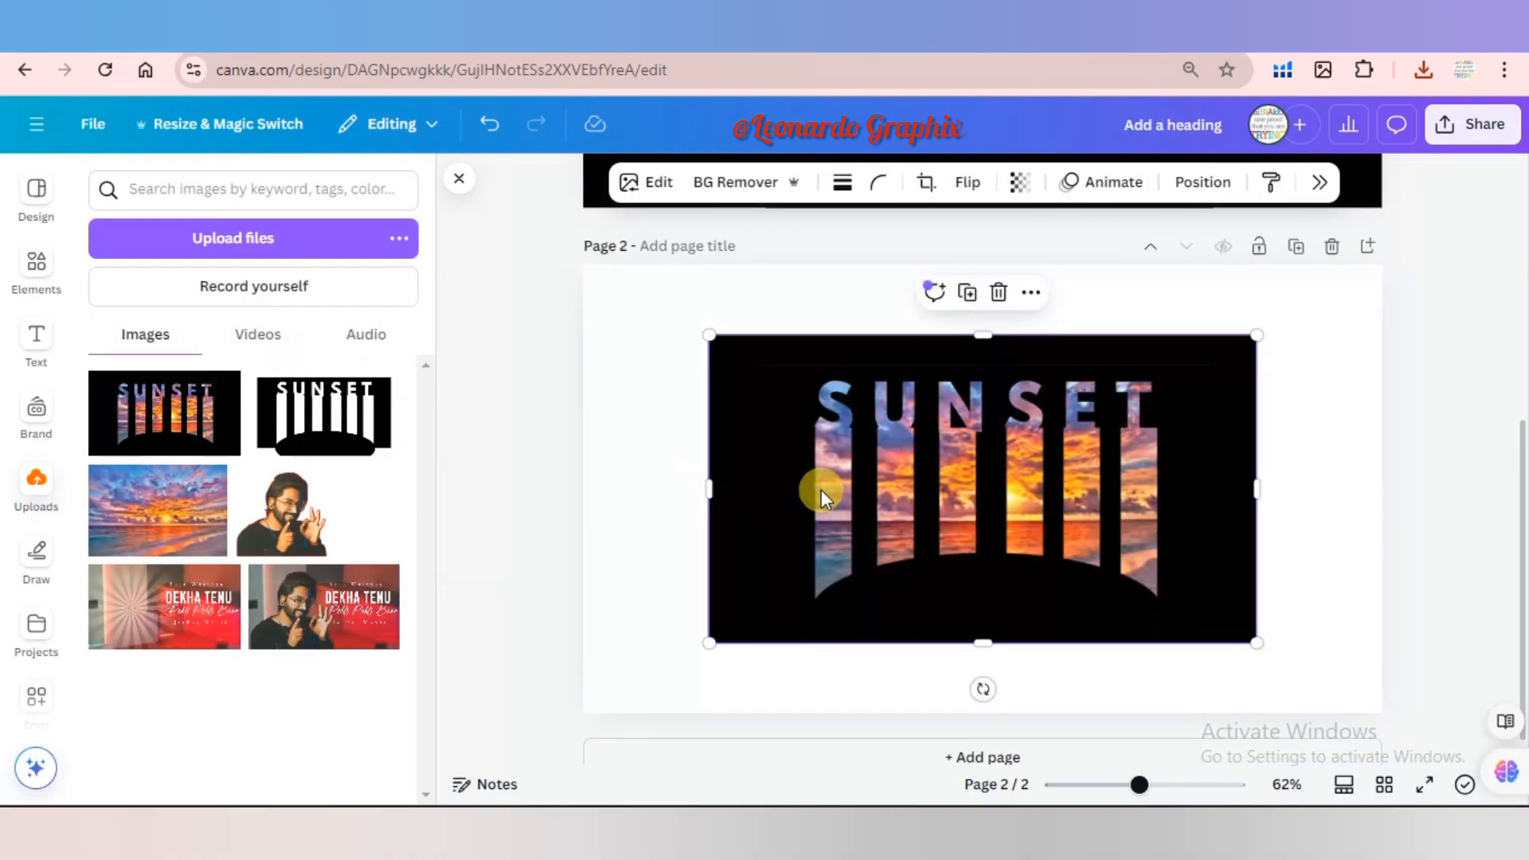
click(727, 187)
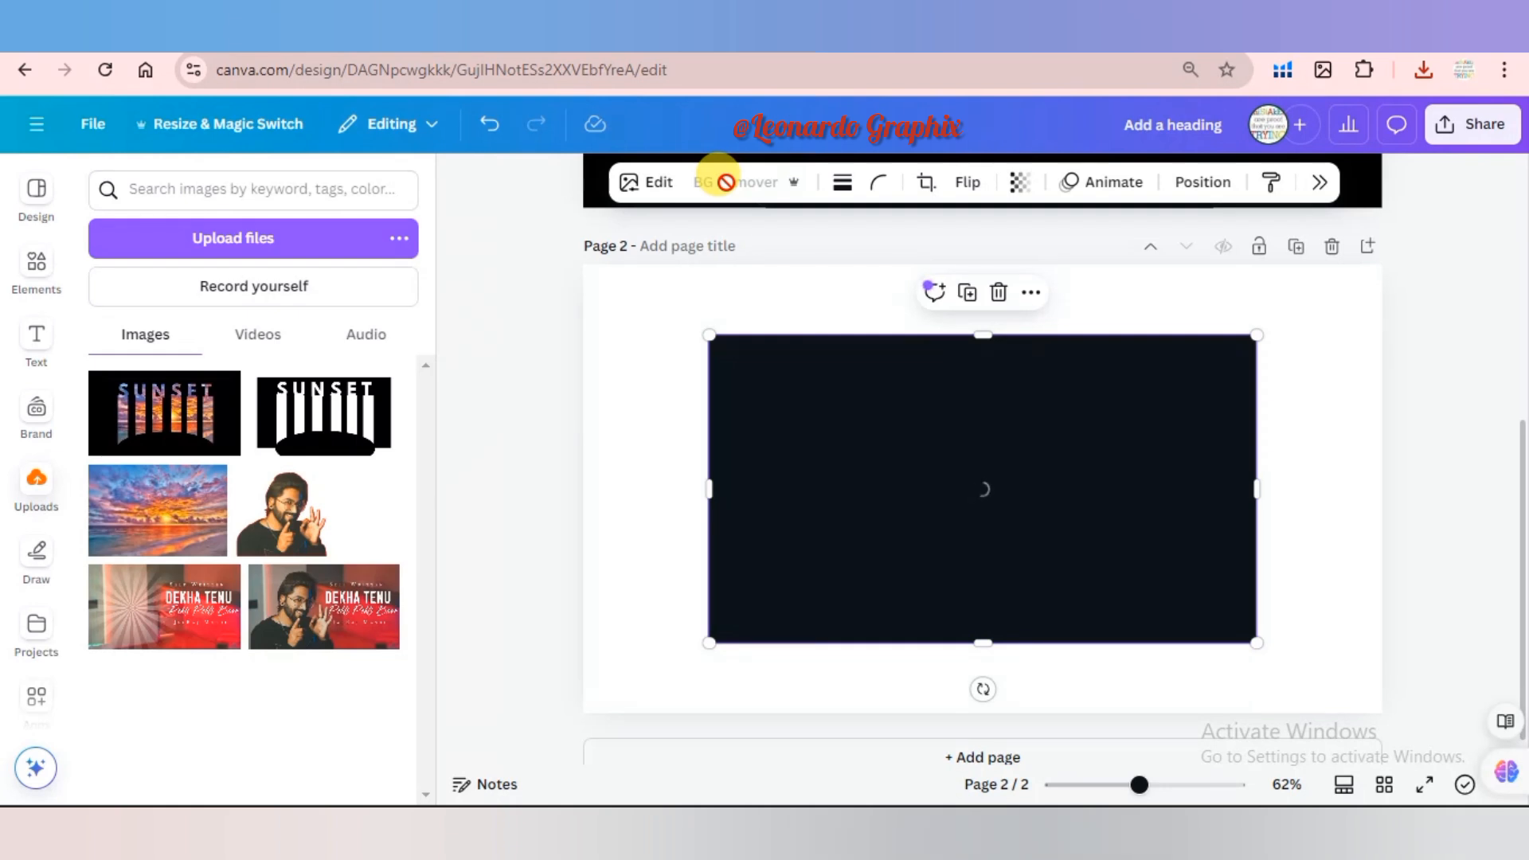
Enlarge the SUNSET image from two opposite corners so it nearly fills page 2 with an even margin.
click(36, 275)
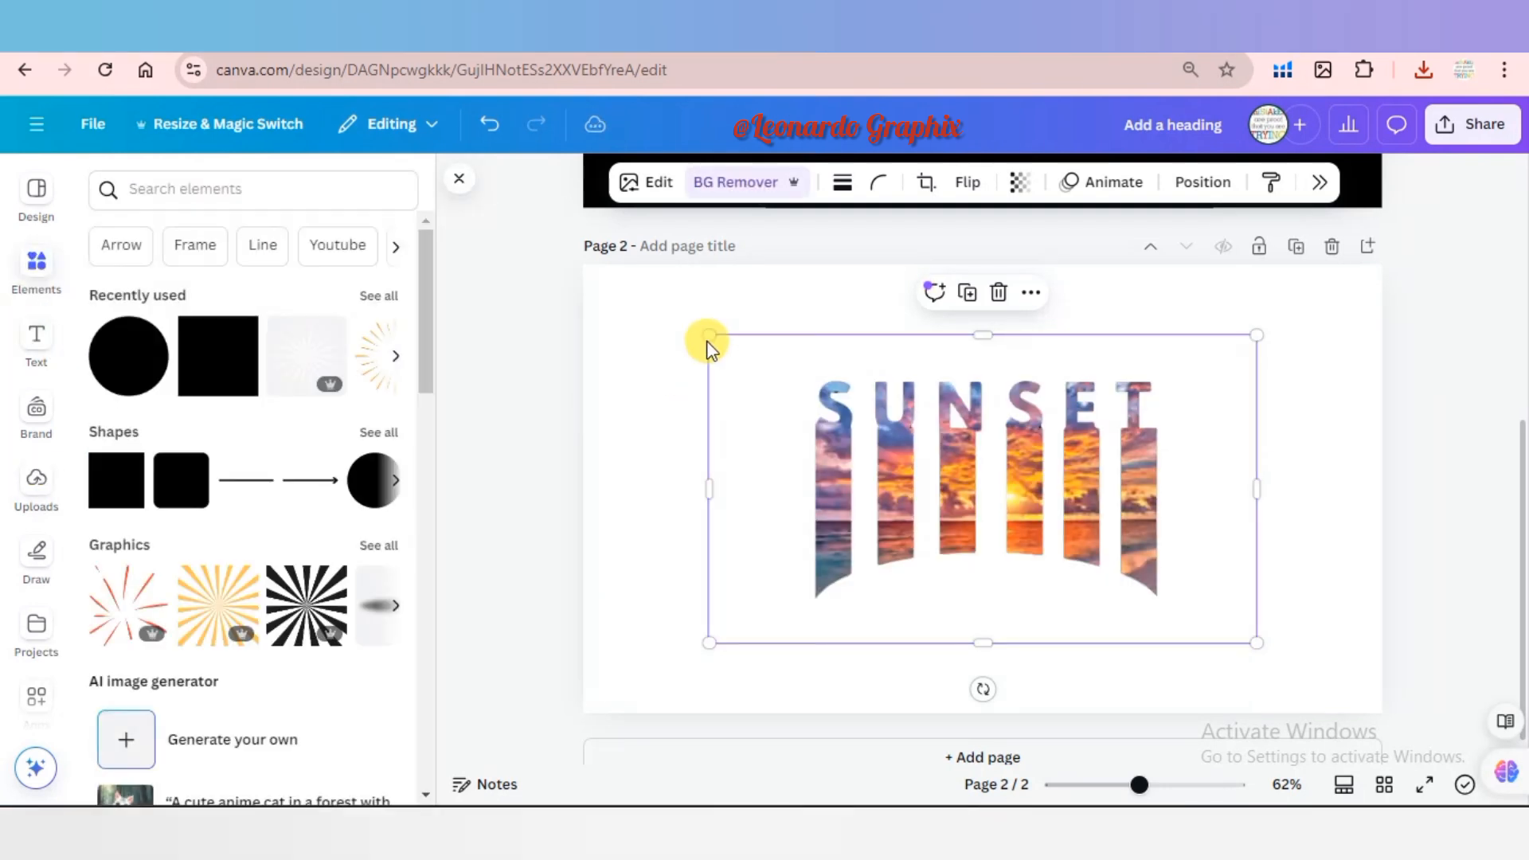
drag(709, 335, 629, 289)
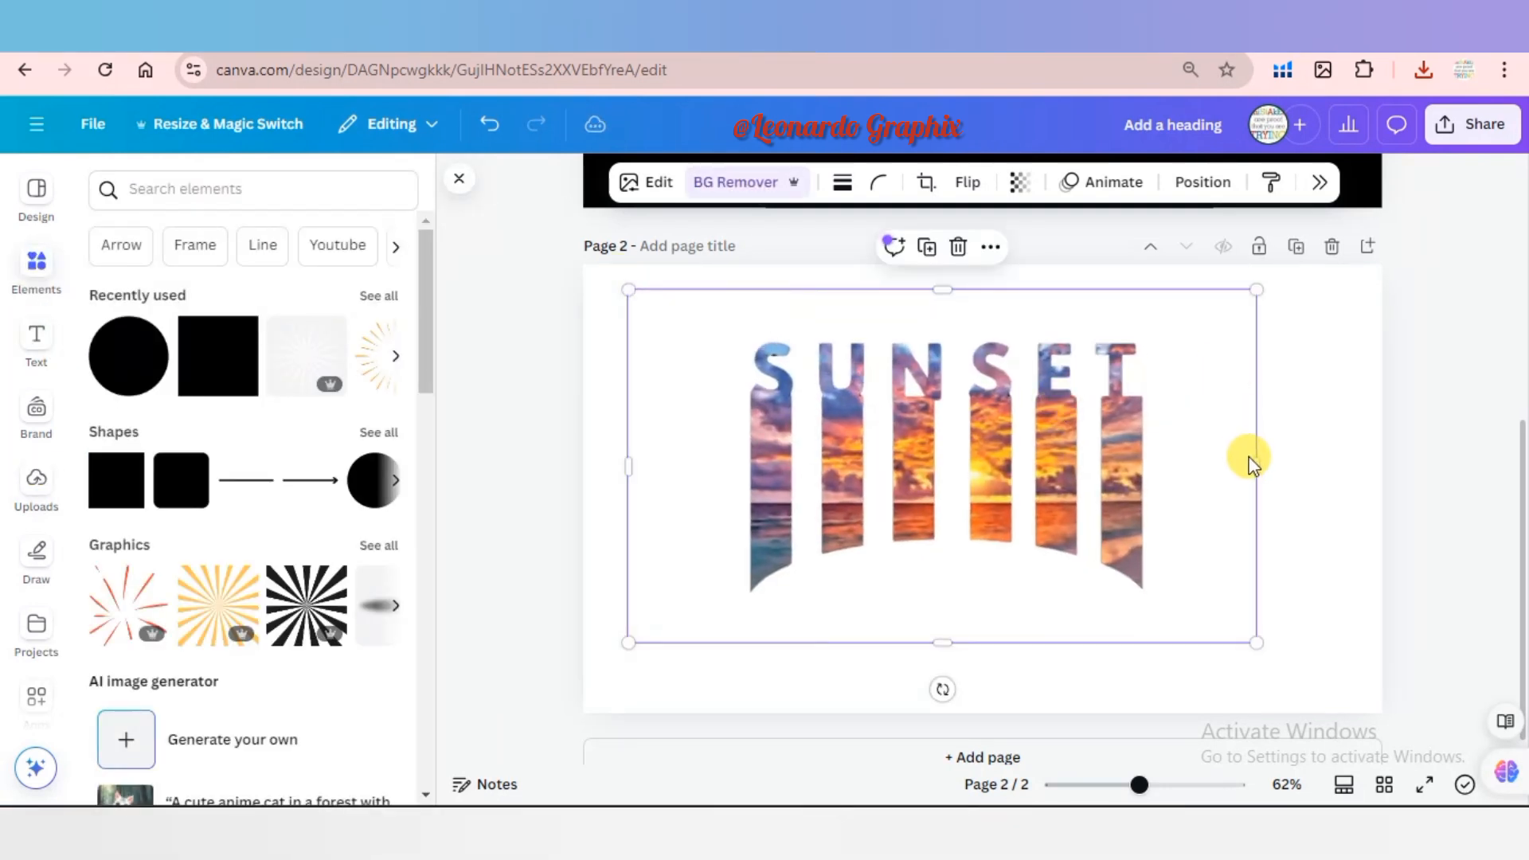
drag(1259, 642, 1338, 689)
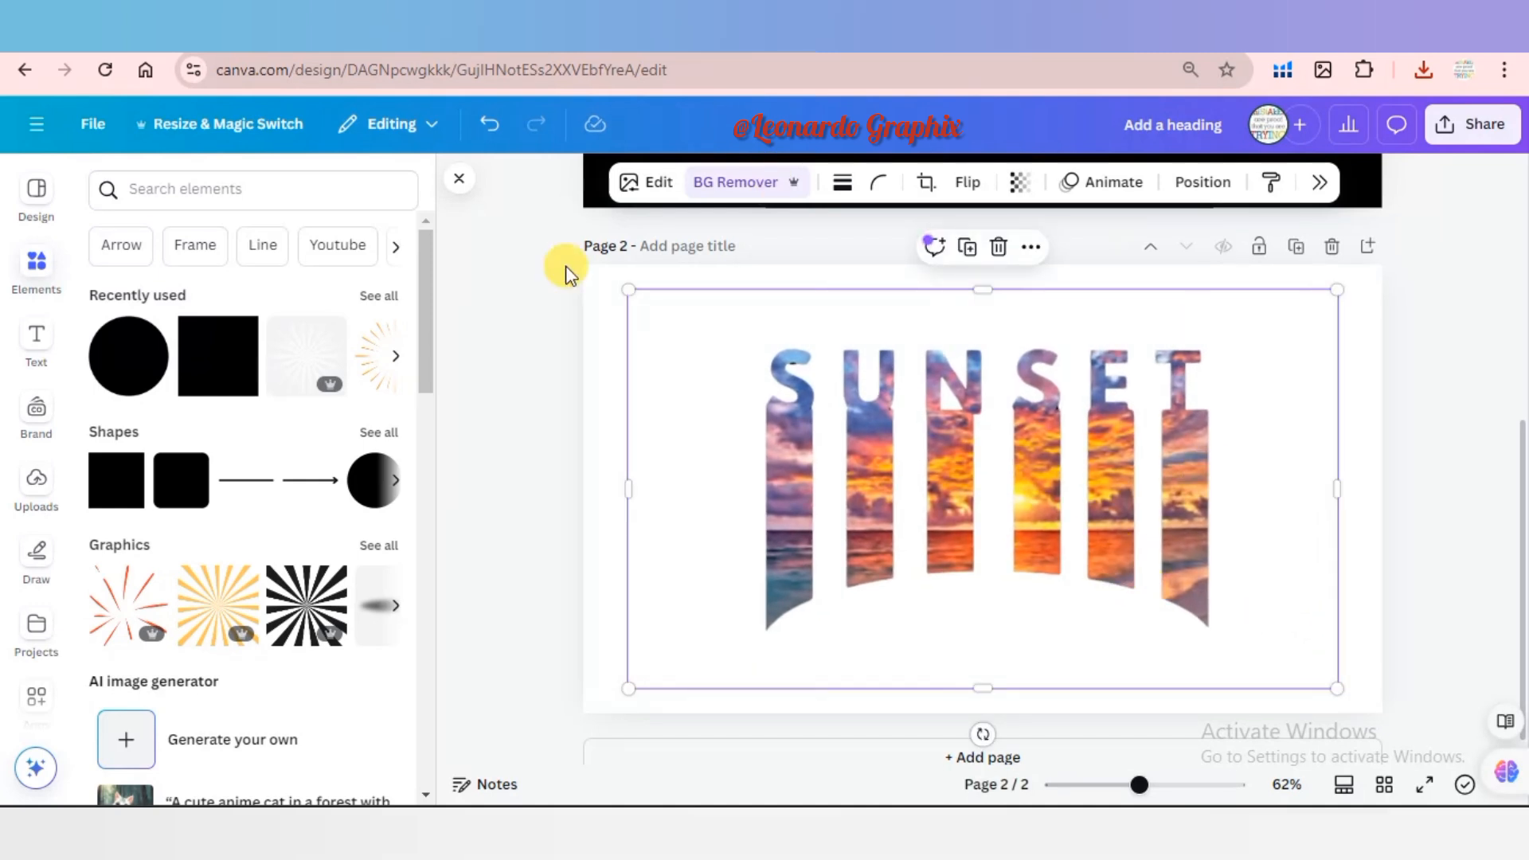
Apply a Drop shadow to the SUNSET image with blur amount 0, distance 20 and intensity 100.
click(653, 186)
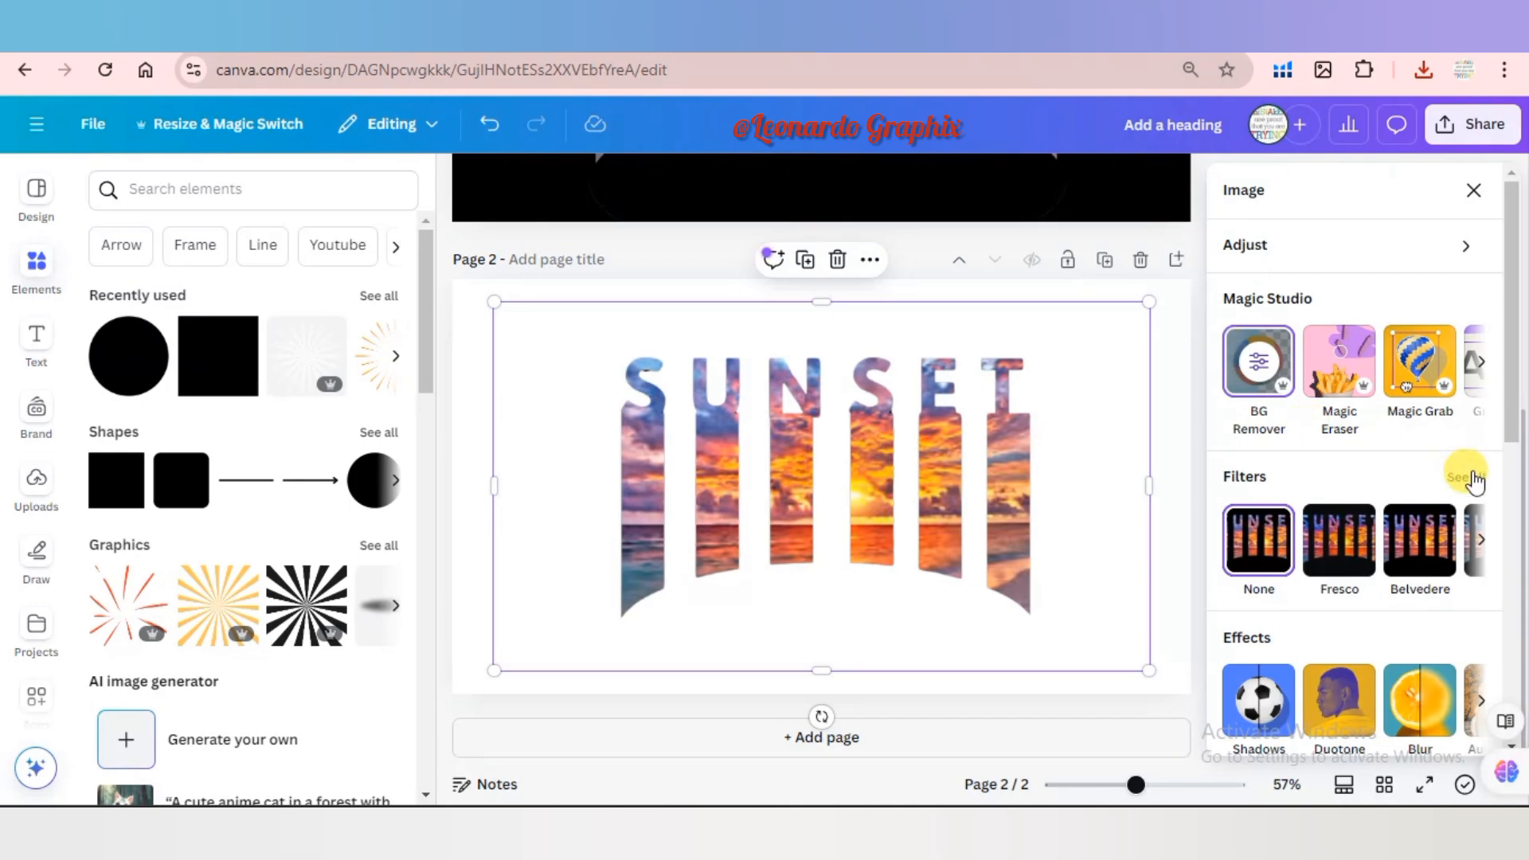
scroll(1521, 481, down, 2)
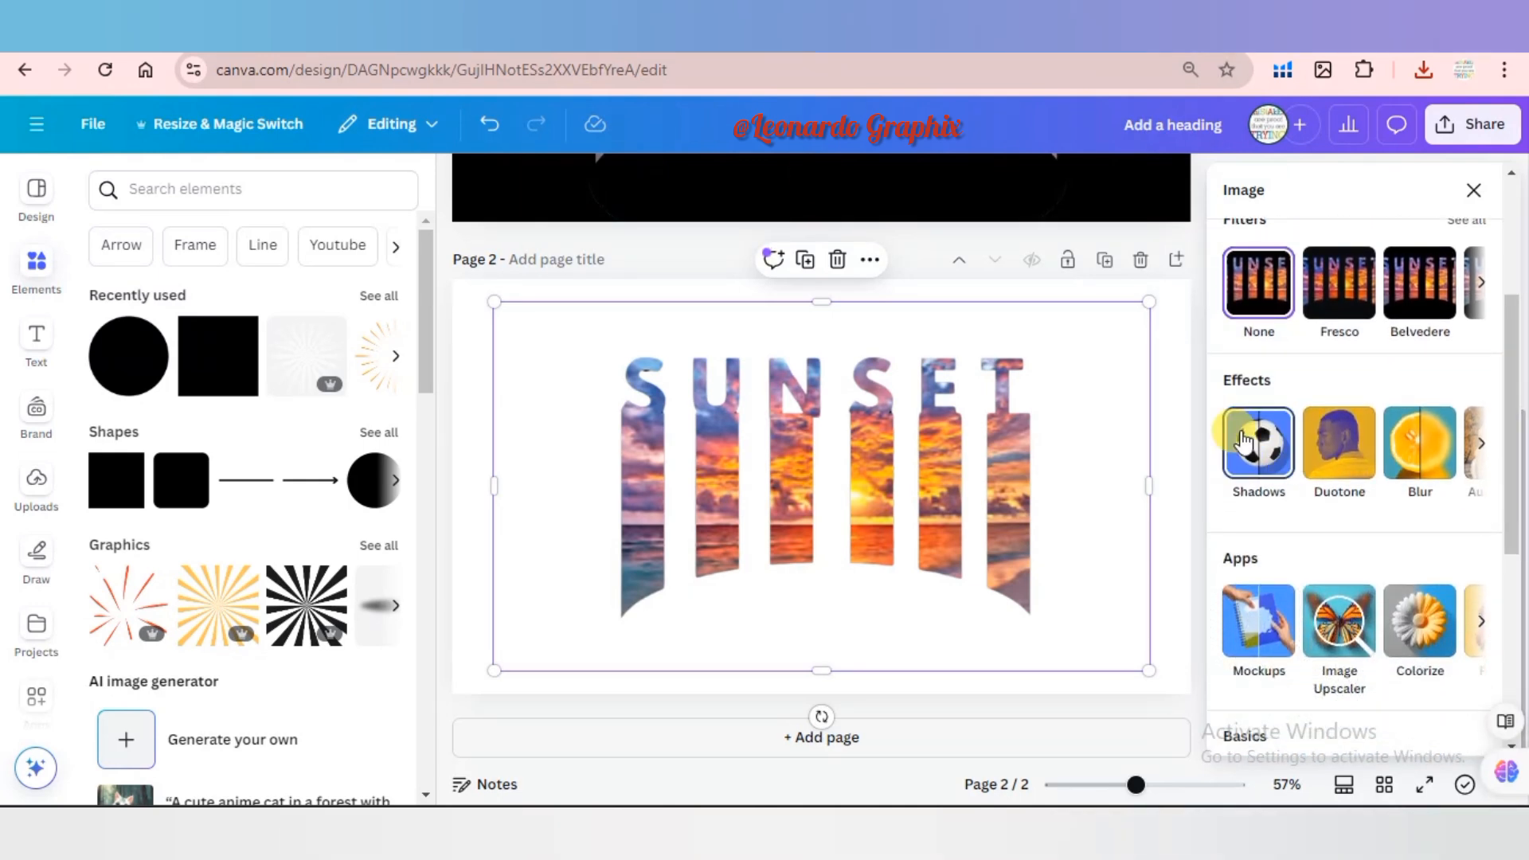
click(1263, 444)
click(1358, 426)
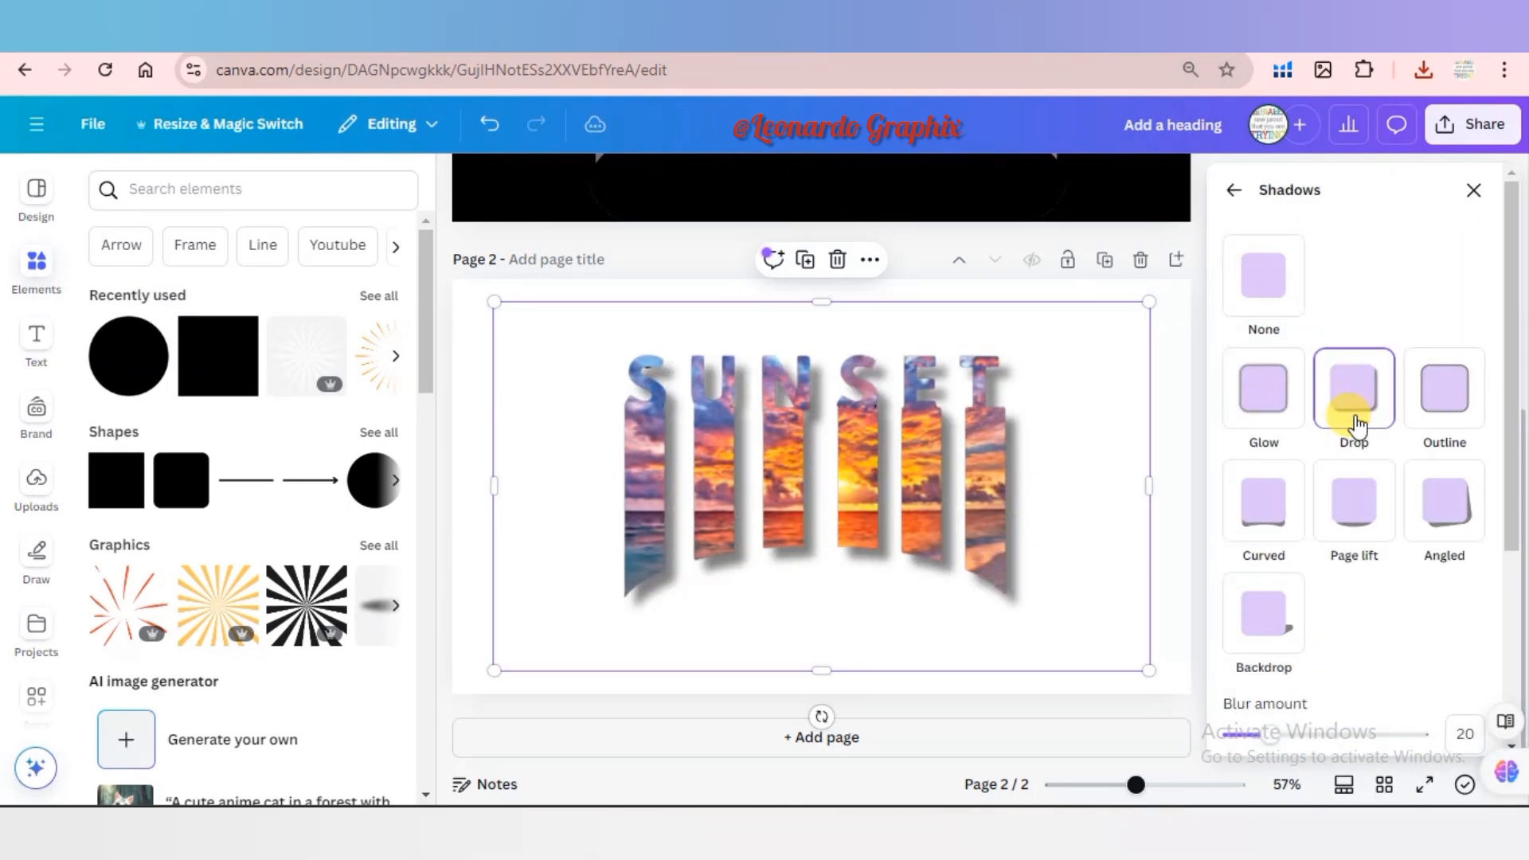
scroll(1314, 414, down, 4)
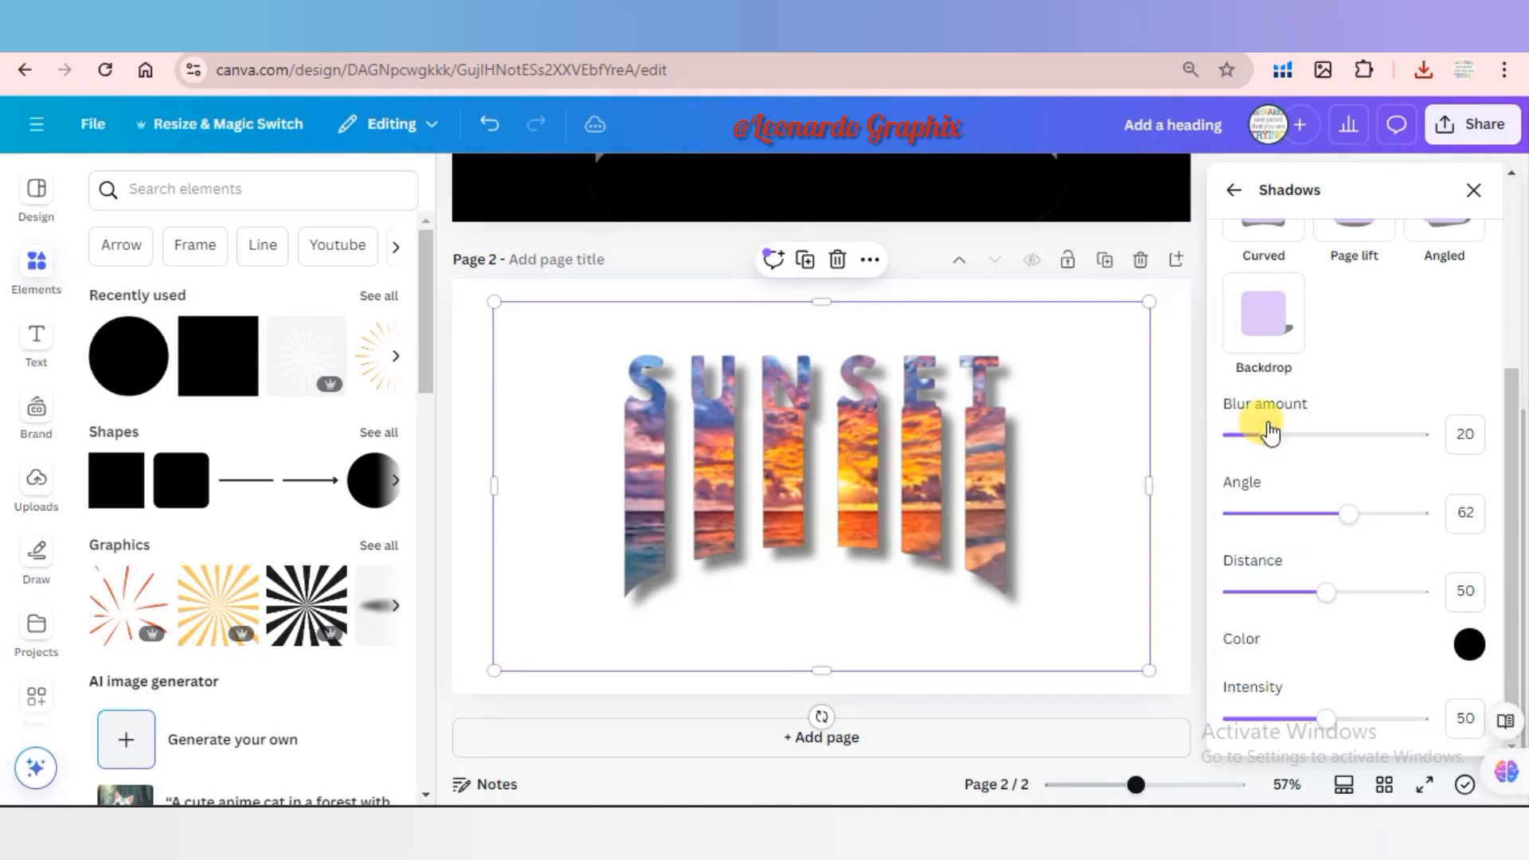
drag(1196, 457, 1168, 465)
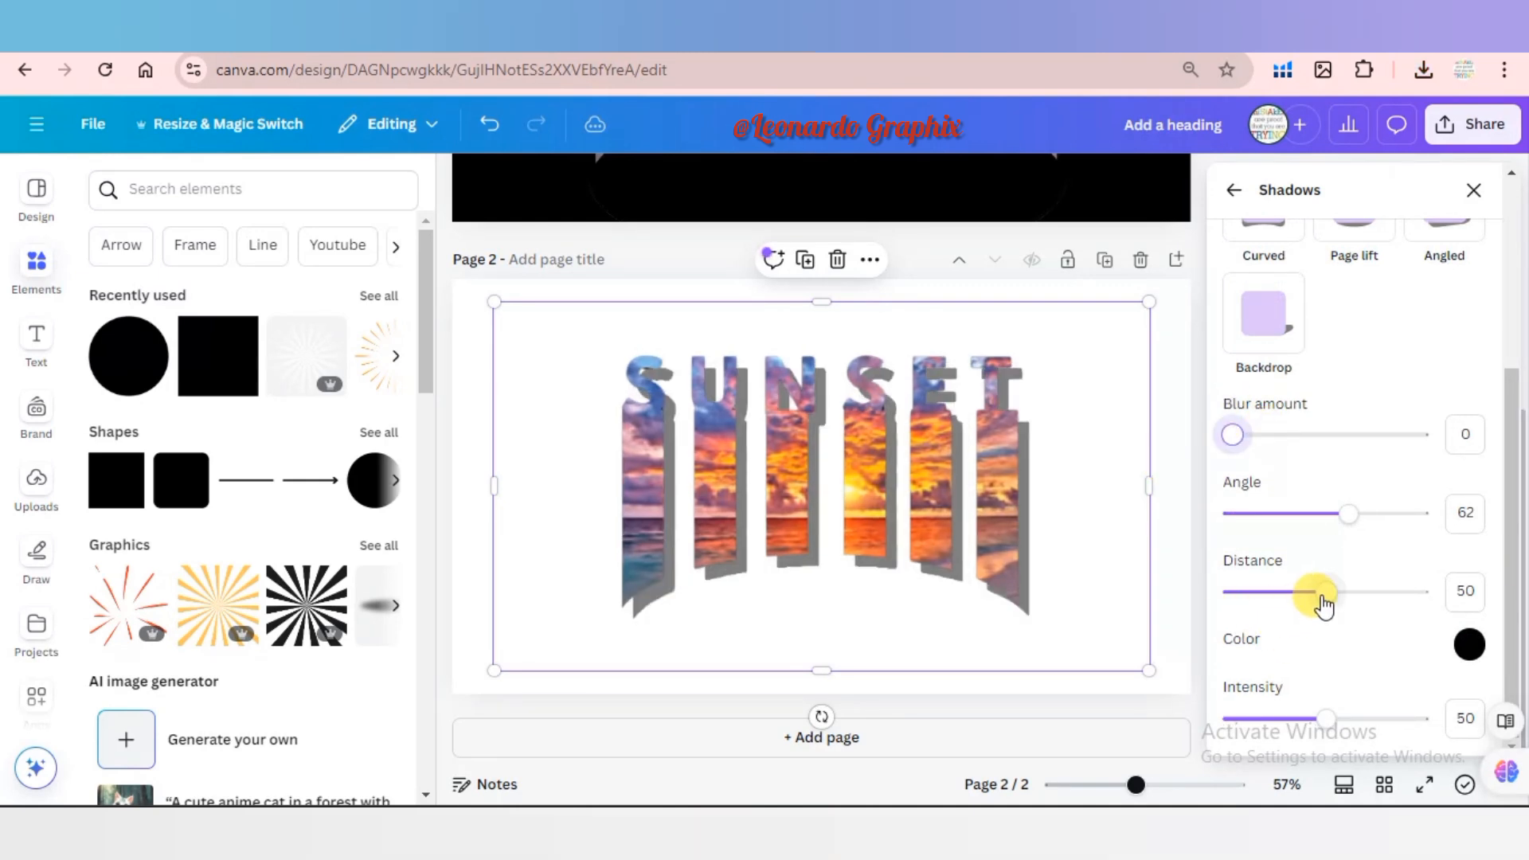
drag(1323, 604, 1273, 612)
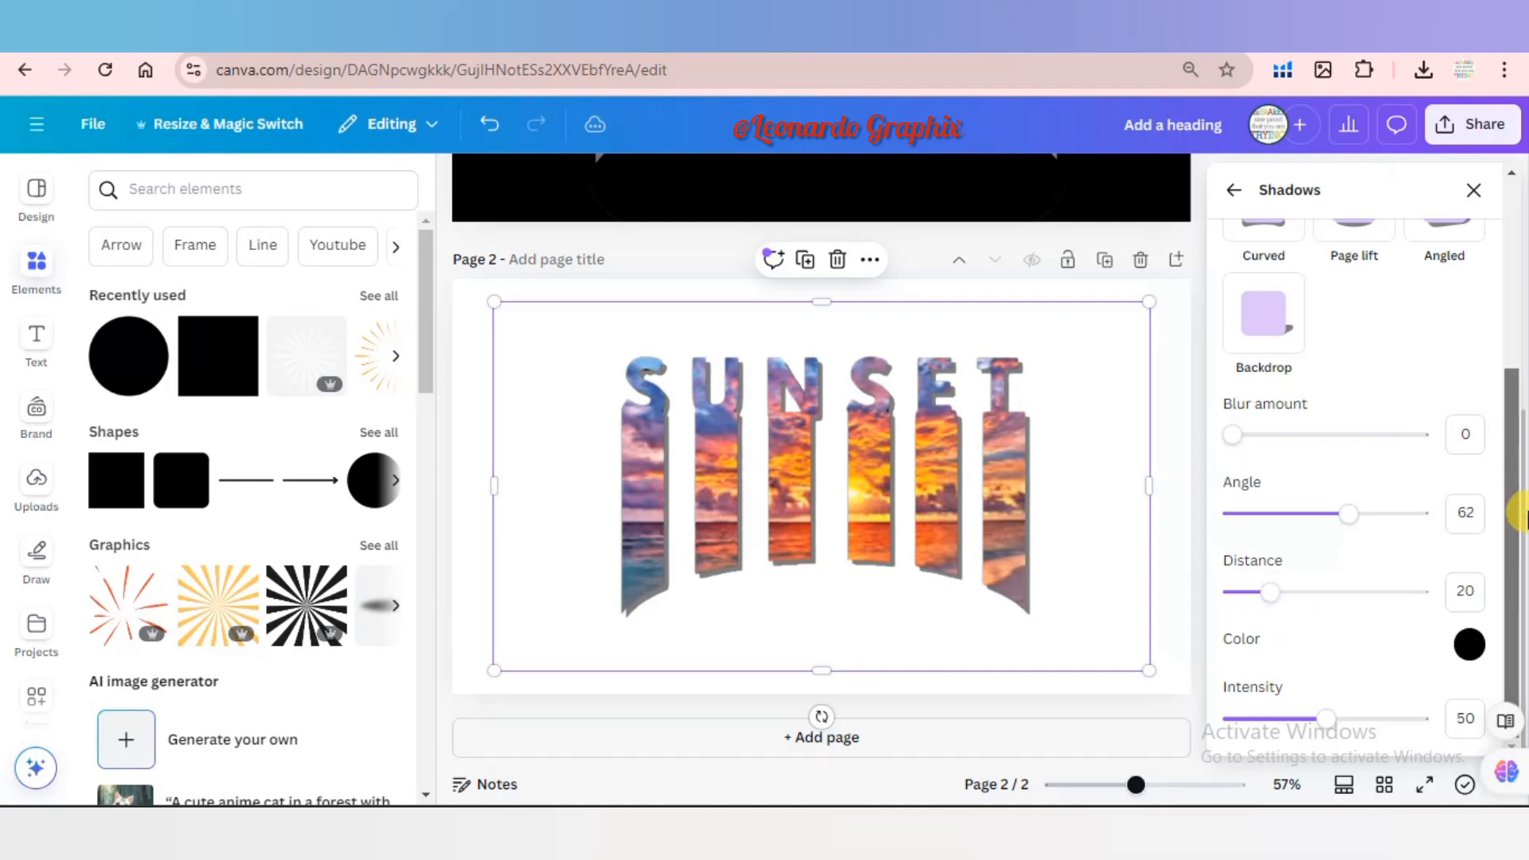
drag(1324, 724, 1481, 705)
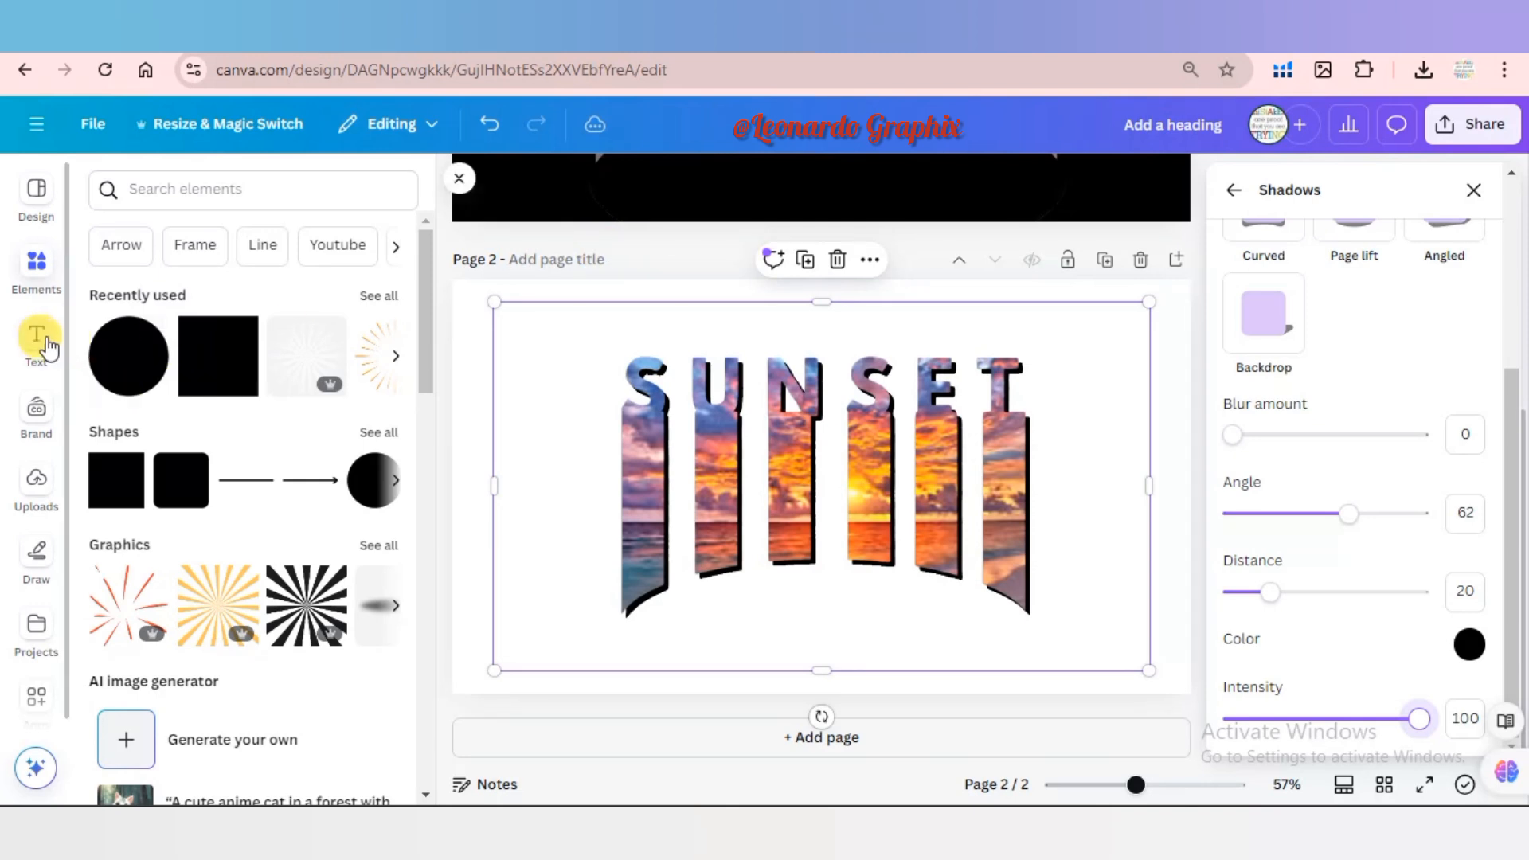
Add a heading text to page 2 and set its font to Amsterdam Four.
click(37, 339)
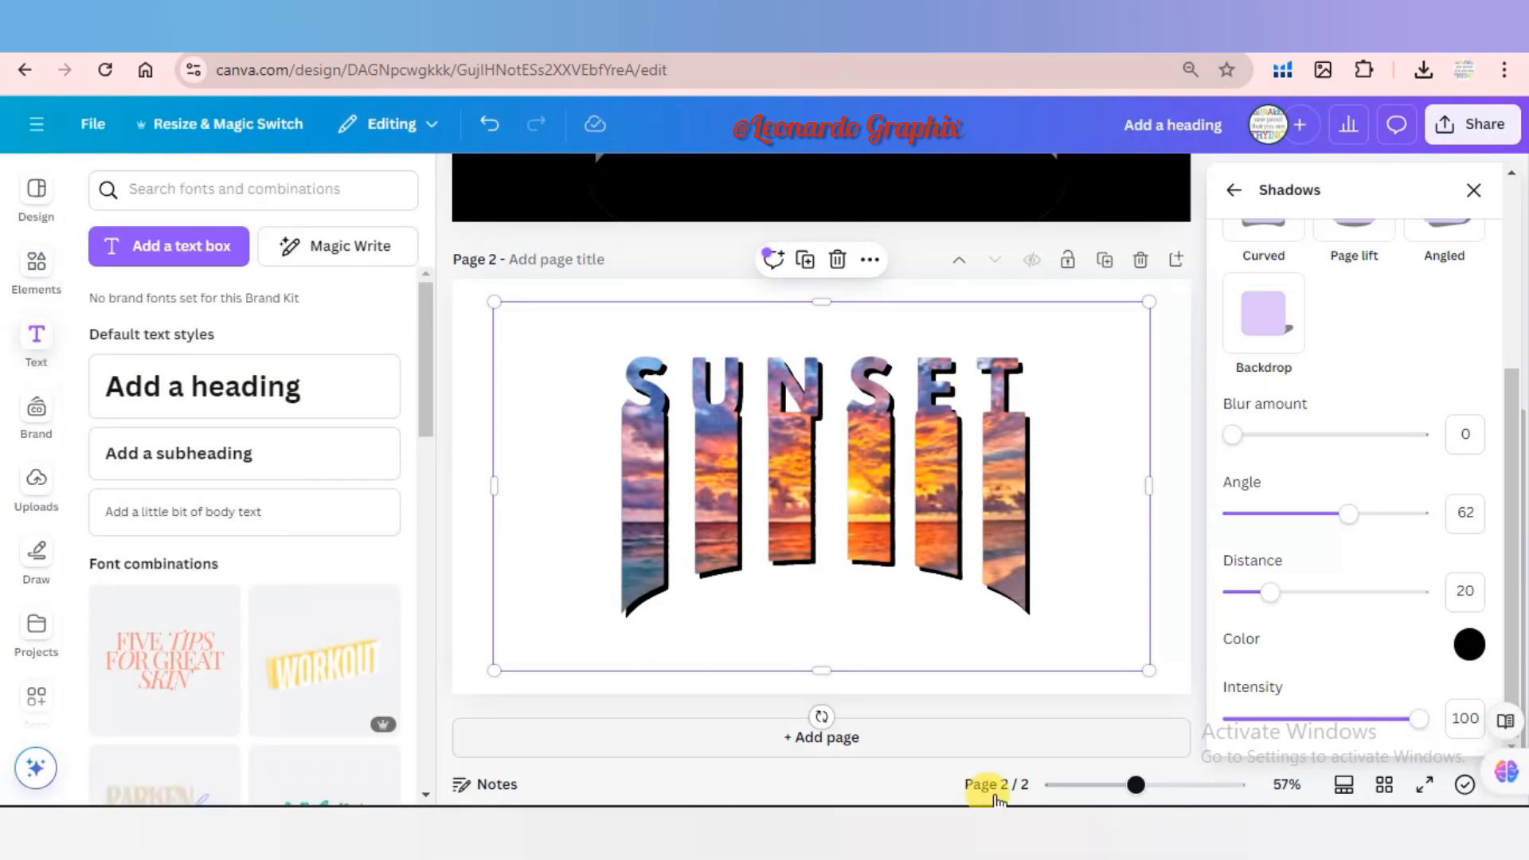
click(232, 403)
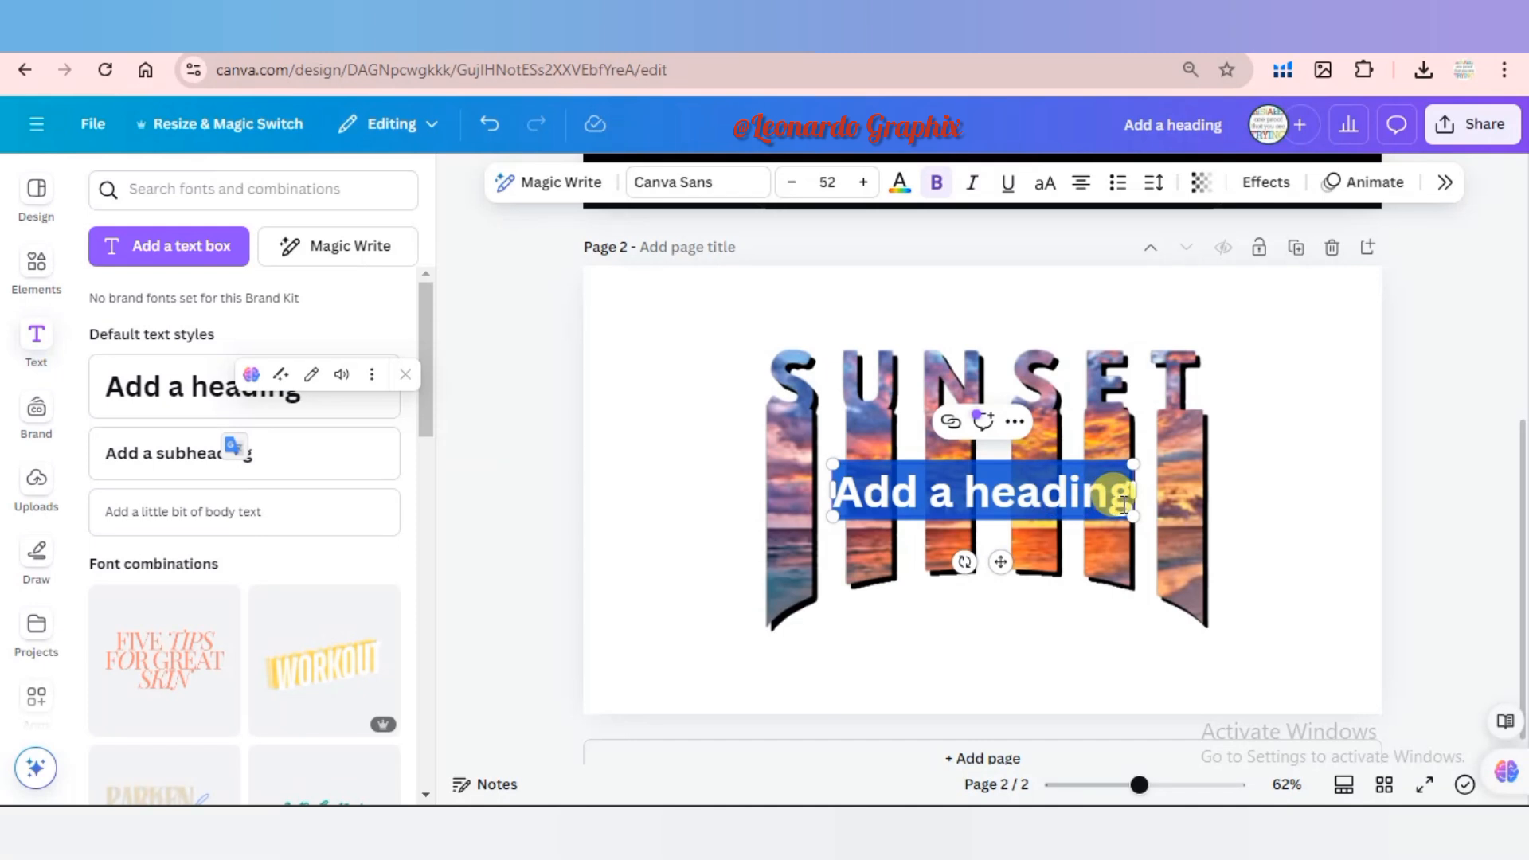
click(698, 182)
text(amst)
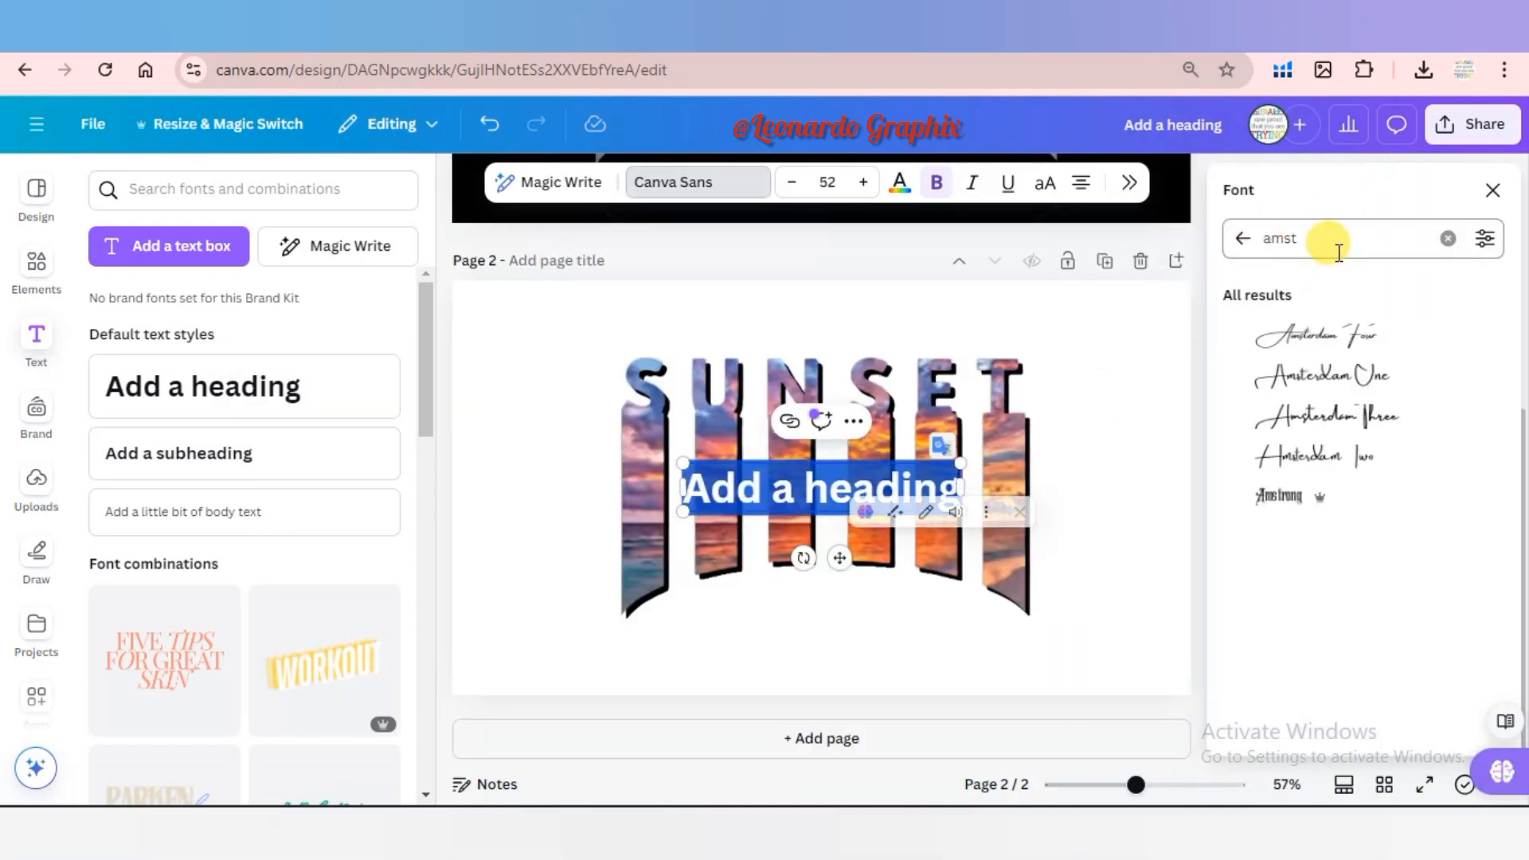
click(1322, 347)
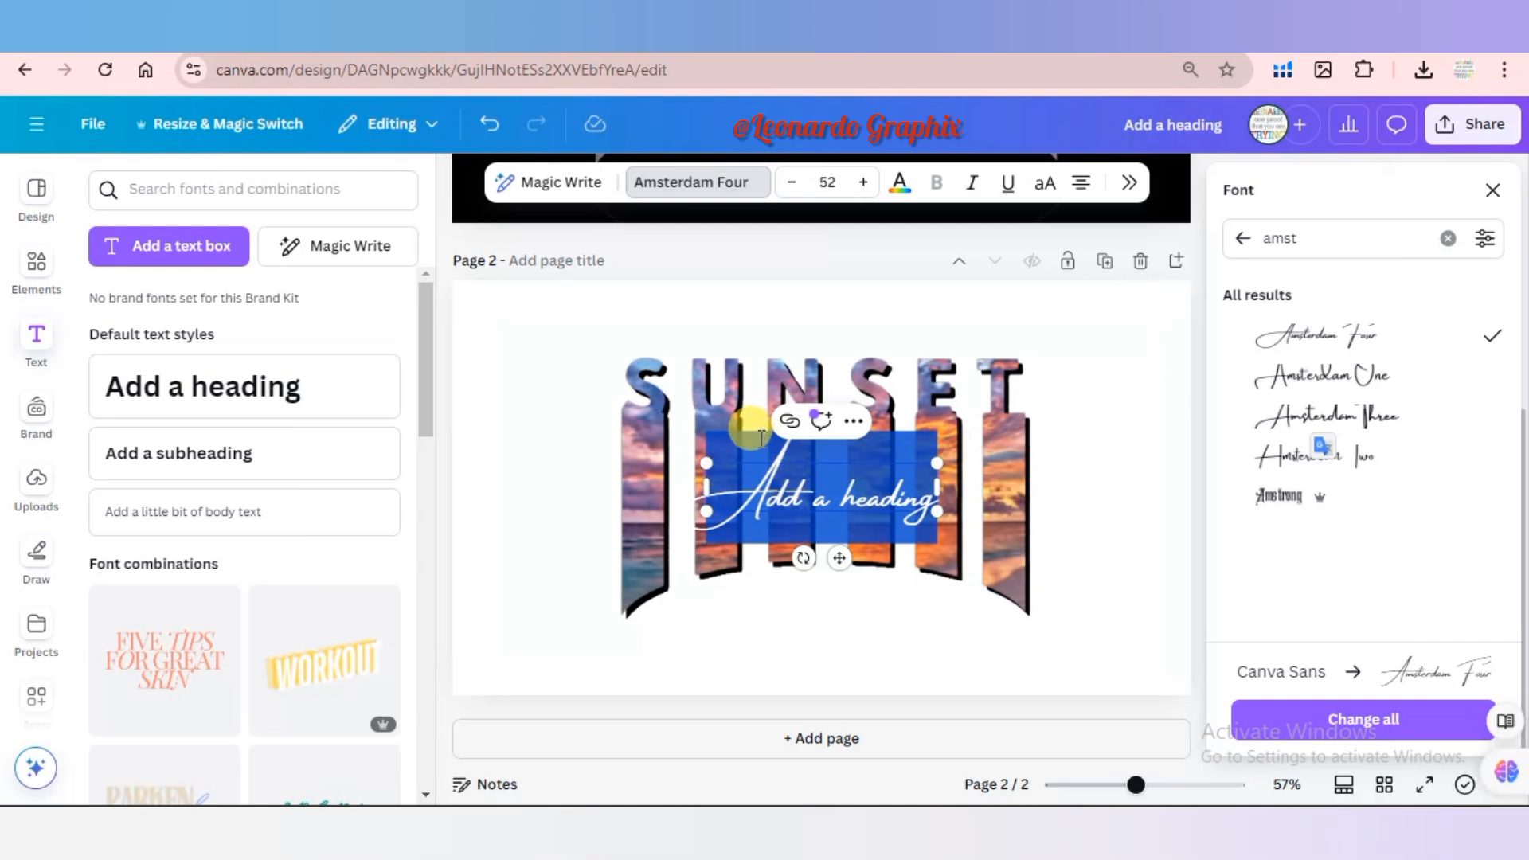
Replace the heading's placeholder text with the word Vibes and leave text editing.
click(767, 449)
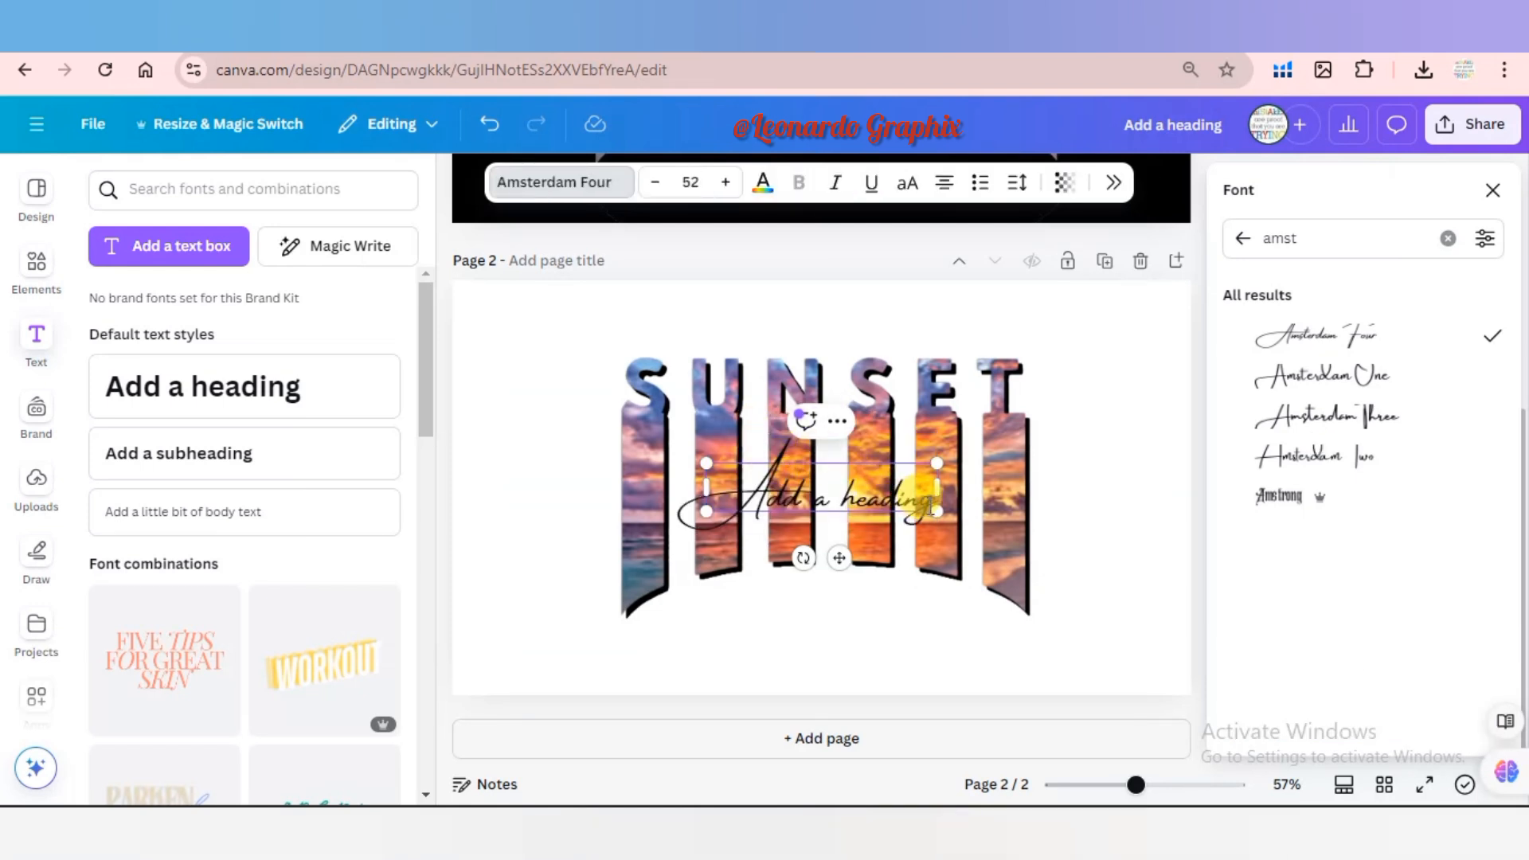
drag(930, 507, 700, 506)
text(Vibg)
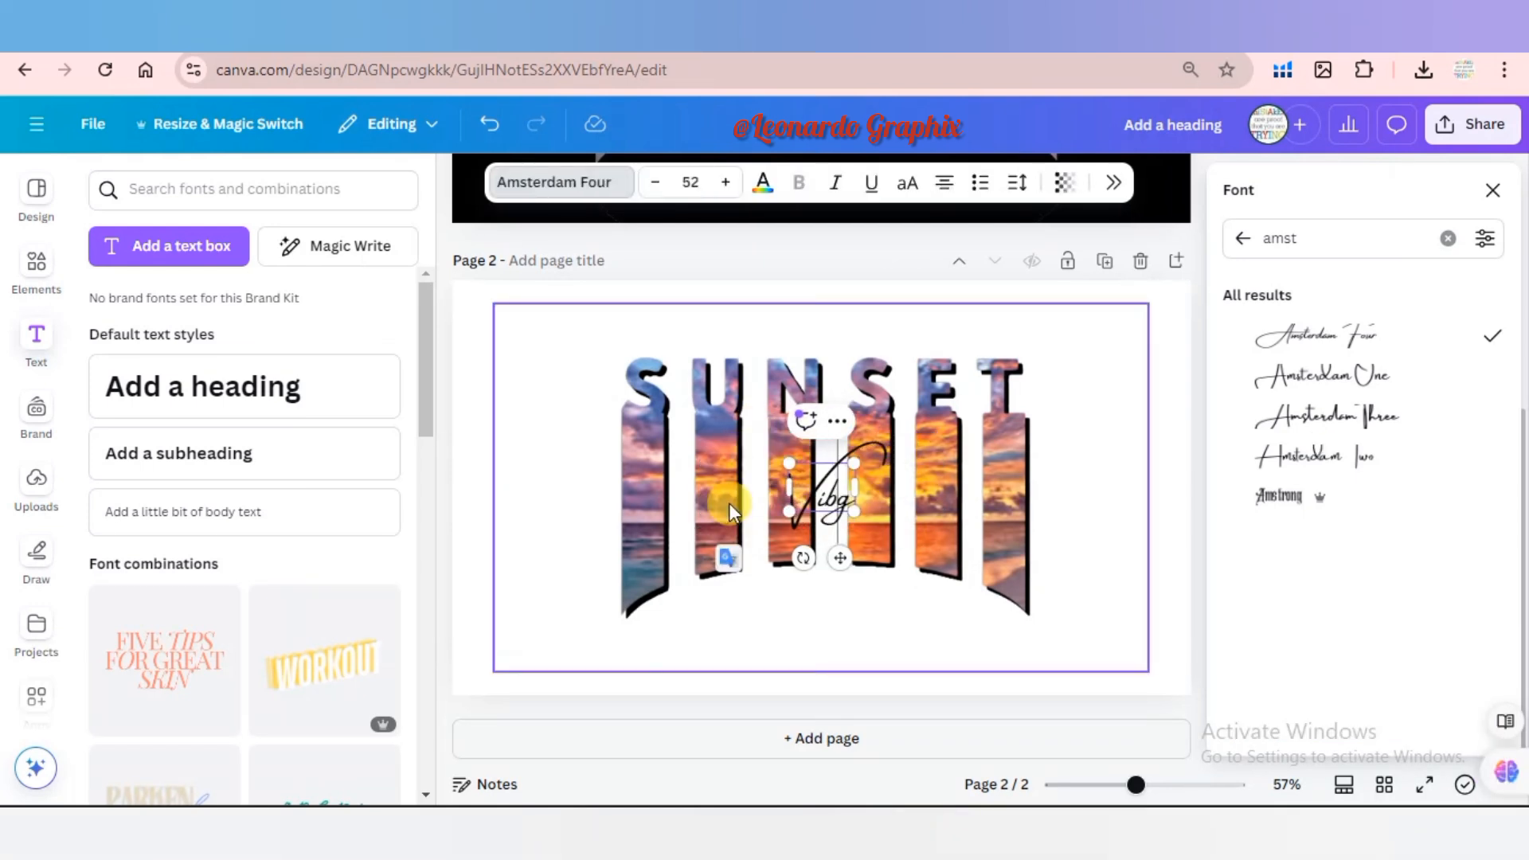
text(es)
click(572, 391)
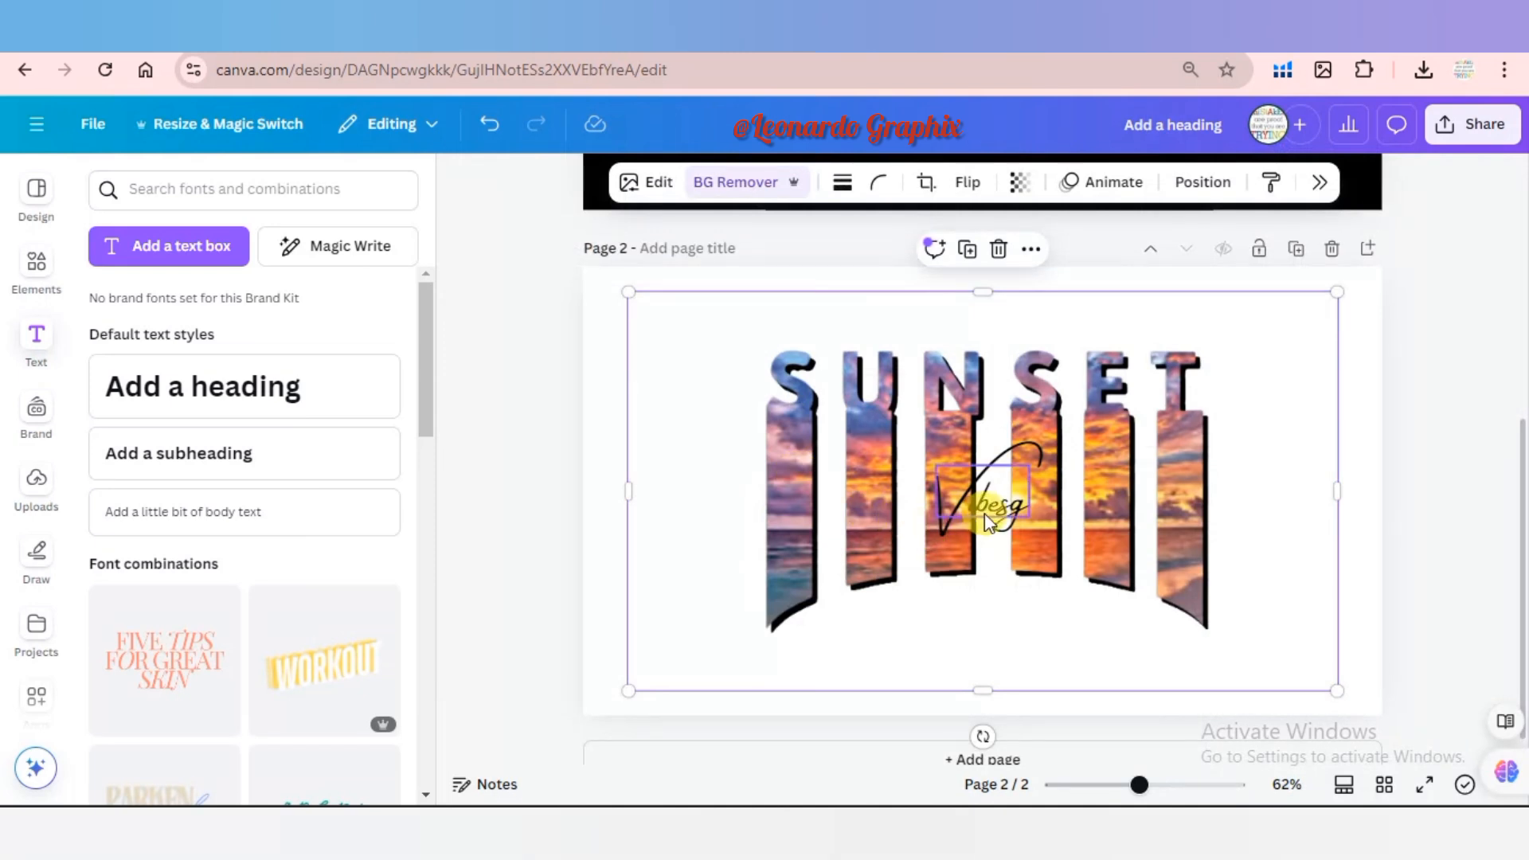
Move the Vibes text down below the middle bars and remove the stray g at its end.
drag(989, 509, 989, 631)
double_click(1005, 634)
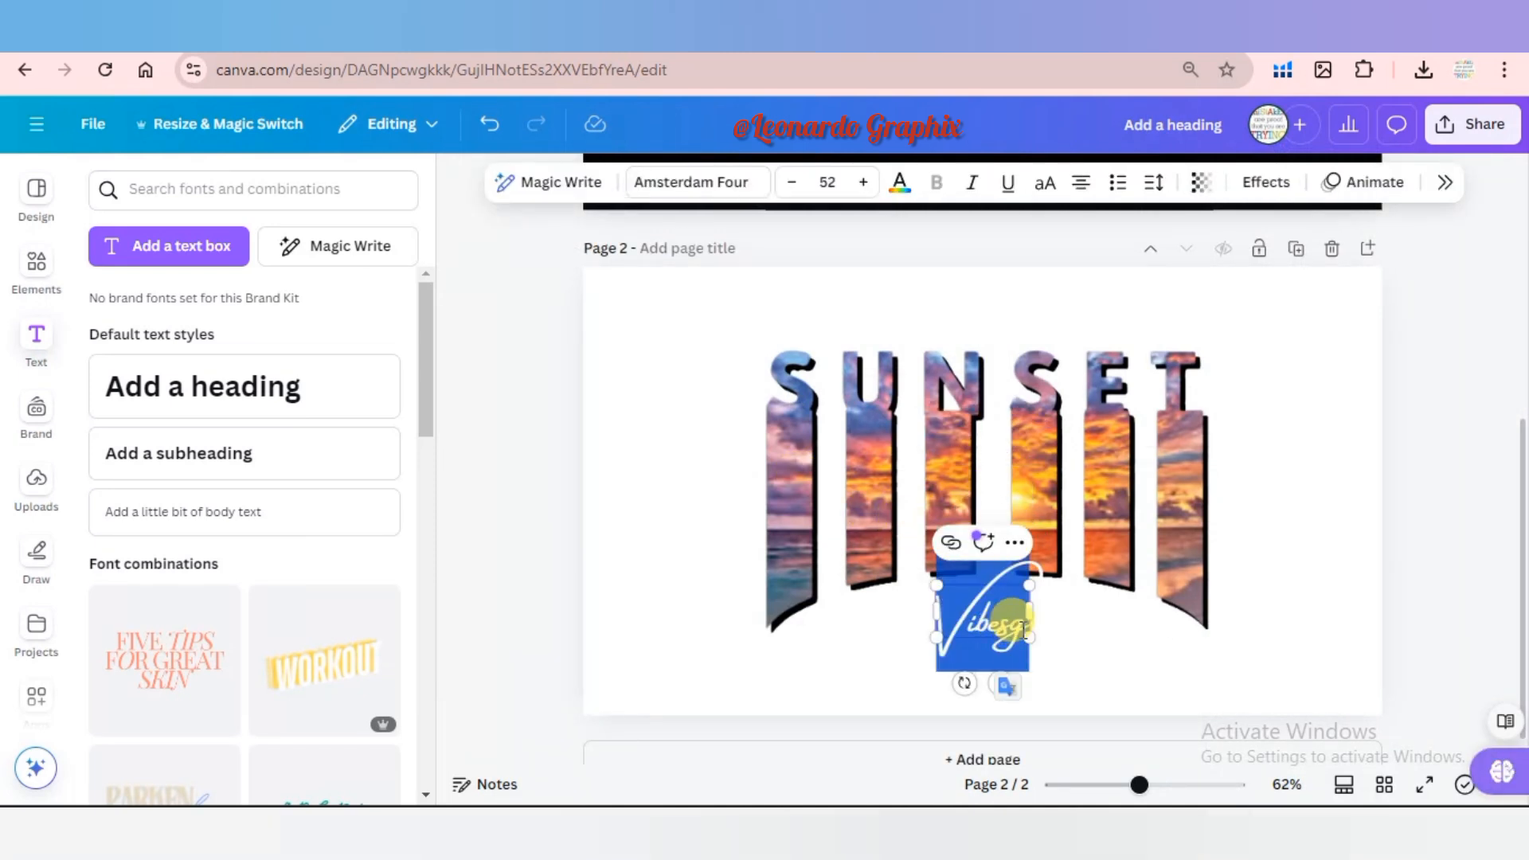
click(1016, 629)
key(Escape)
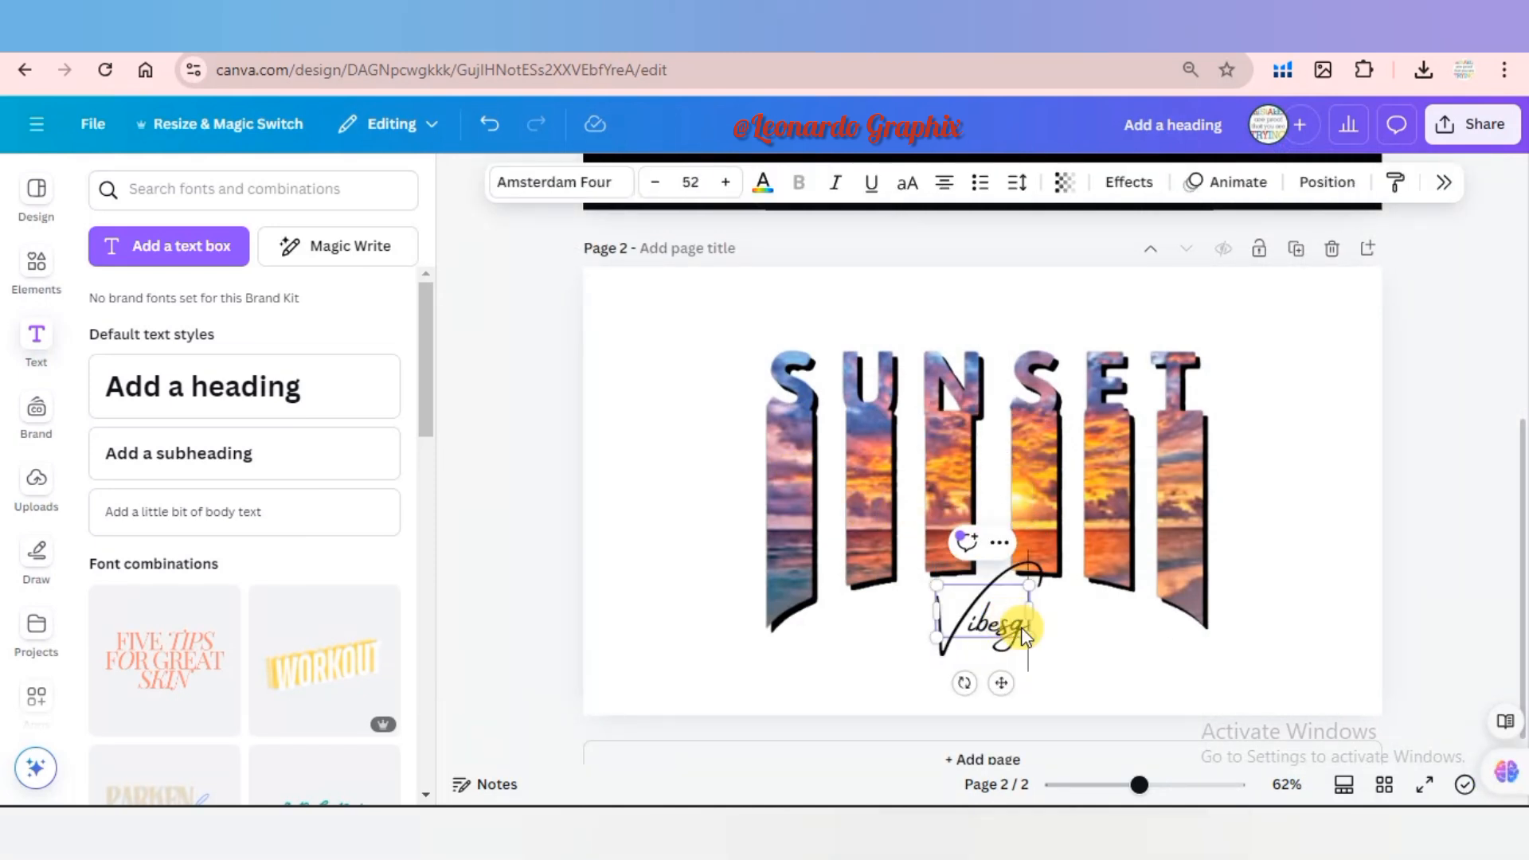
Enlarge the Vibes text to font size 86 and color the whole word light blue #38b6ff.
drag(1029, 637, 1088, 675)
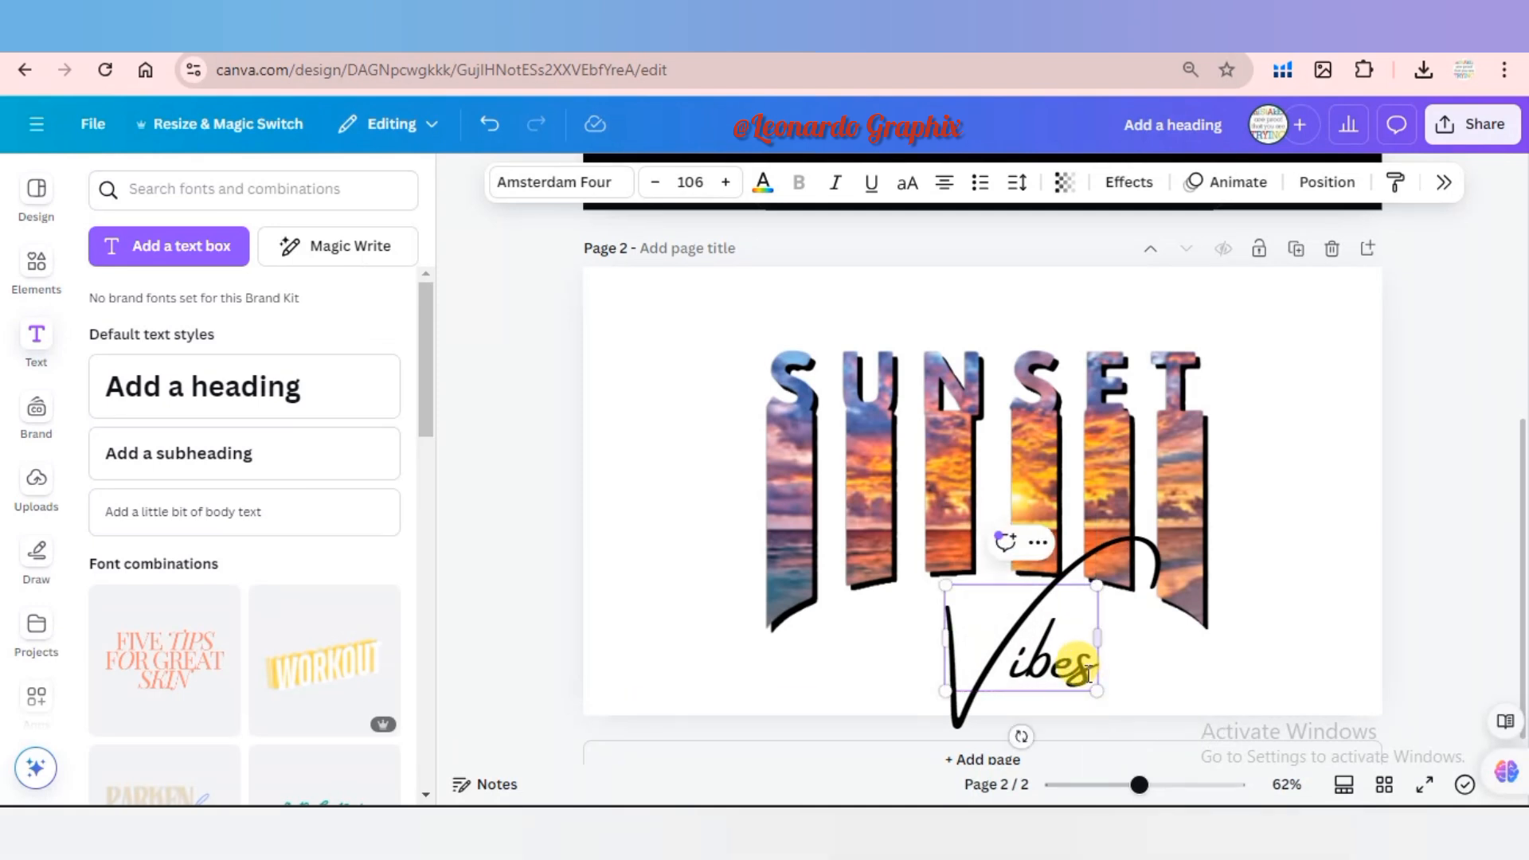
drag(946, 689, 973, 671)
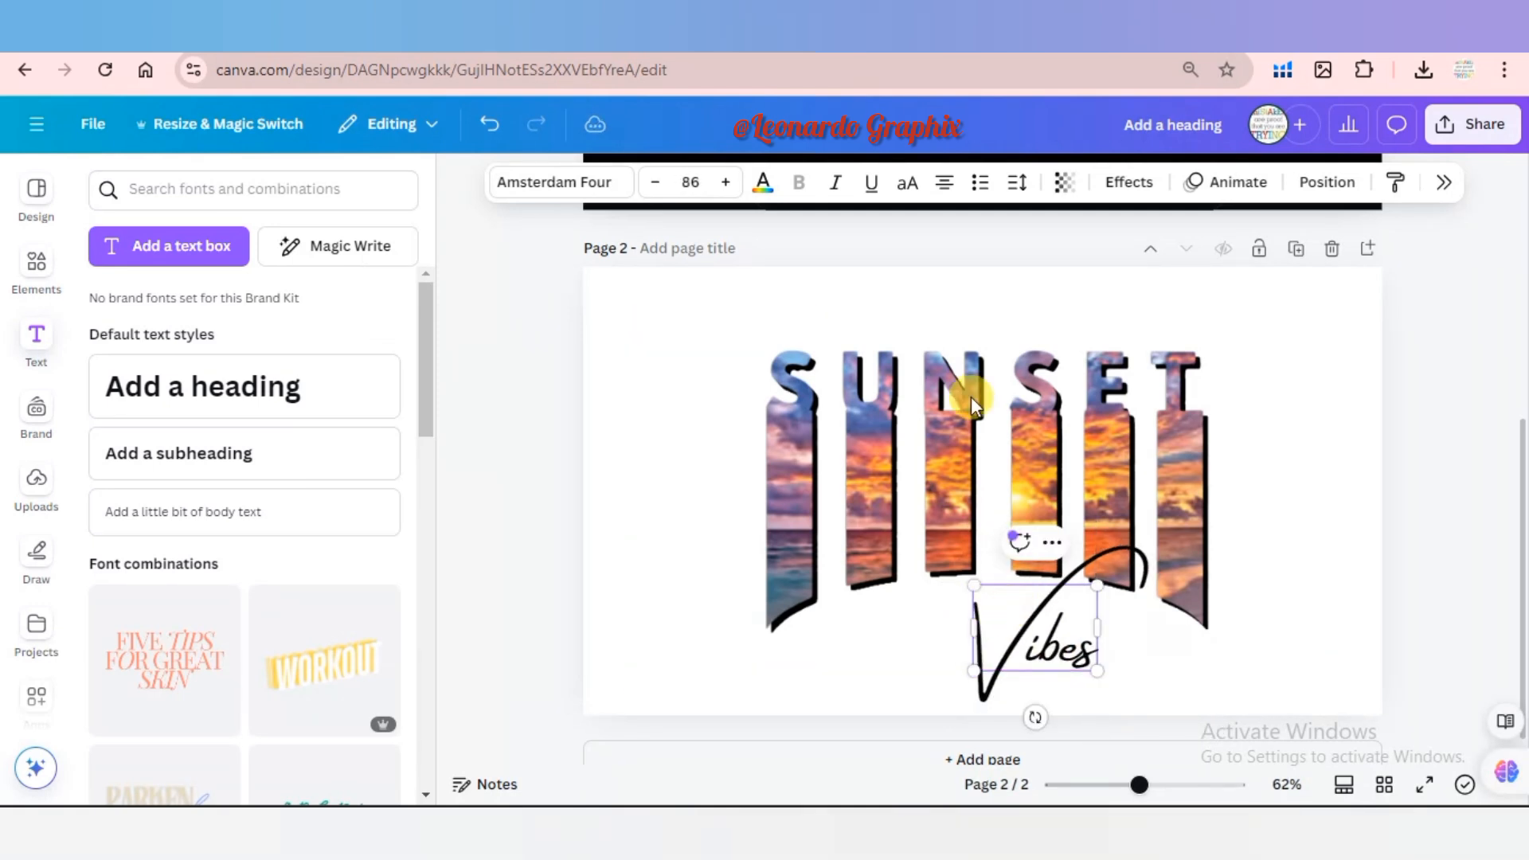
click(763, 183)
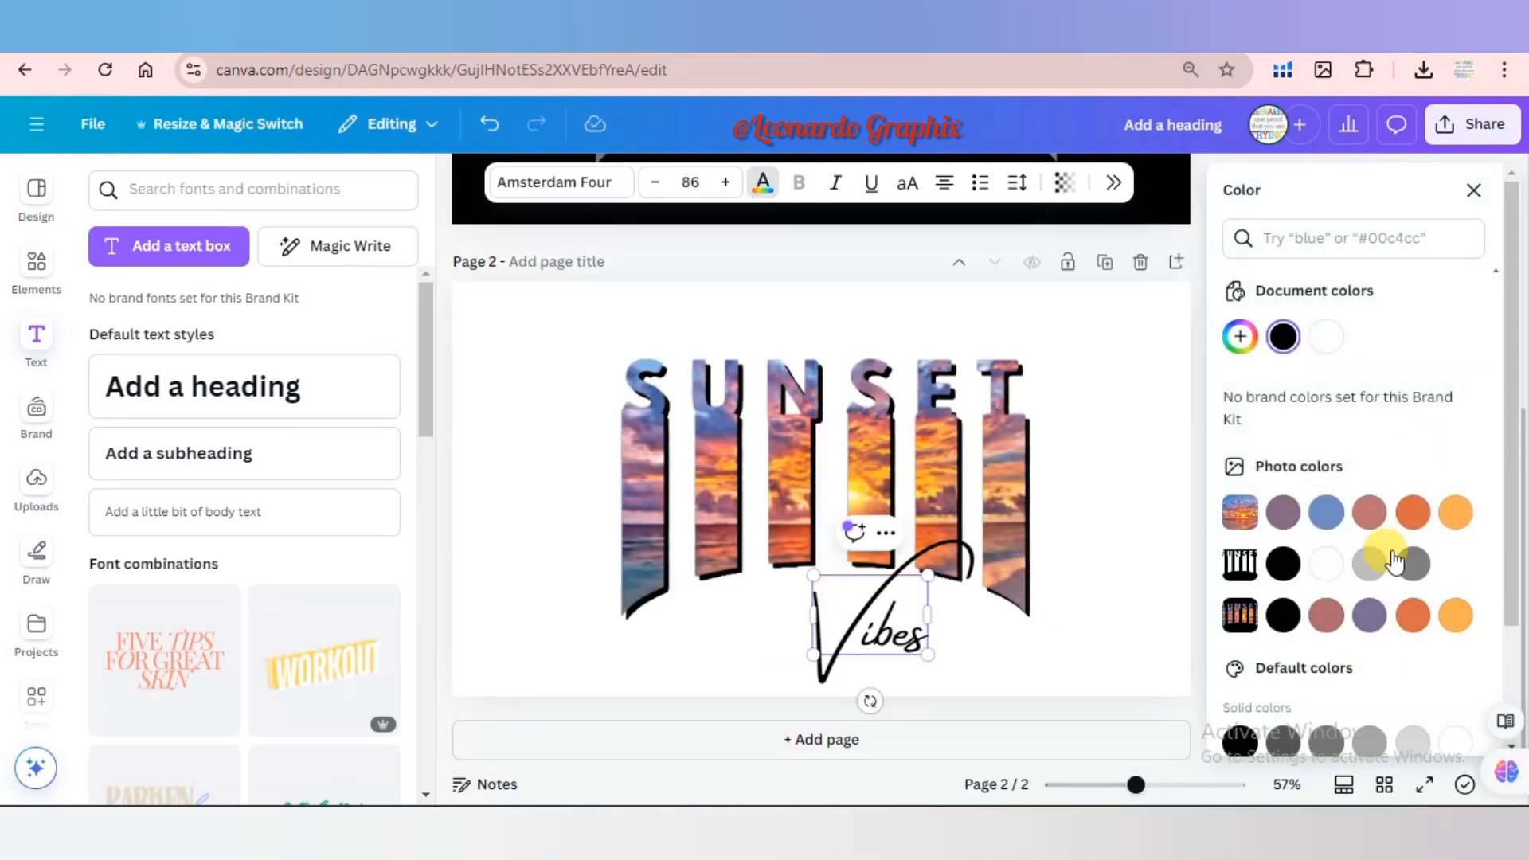
drag(1511, 462, 1511, 589)
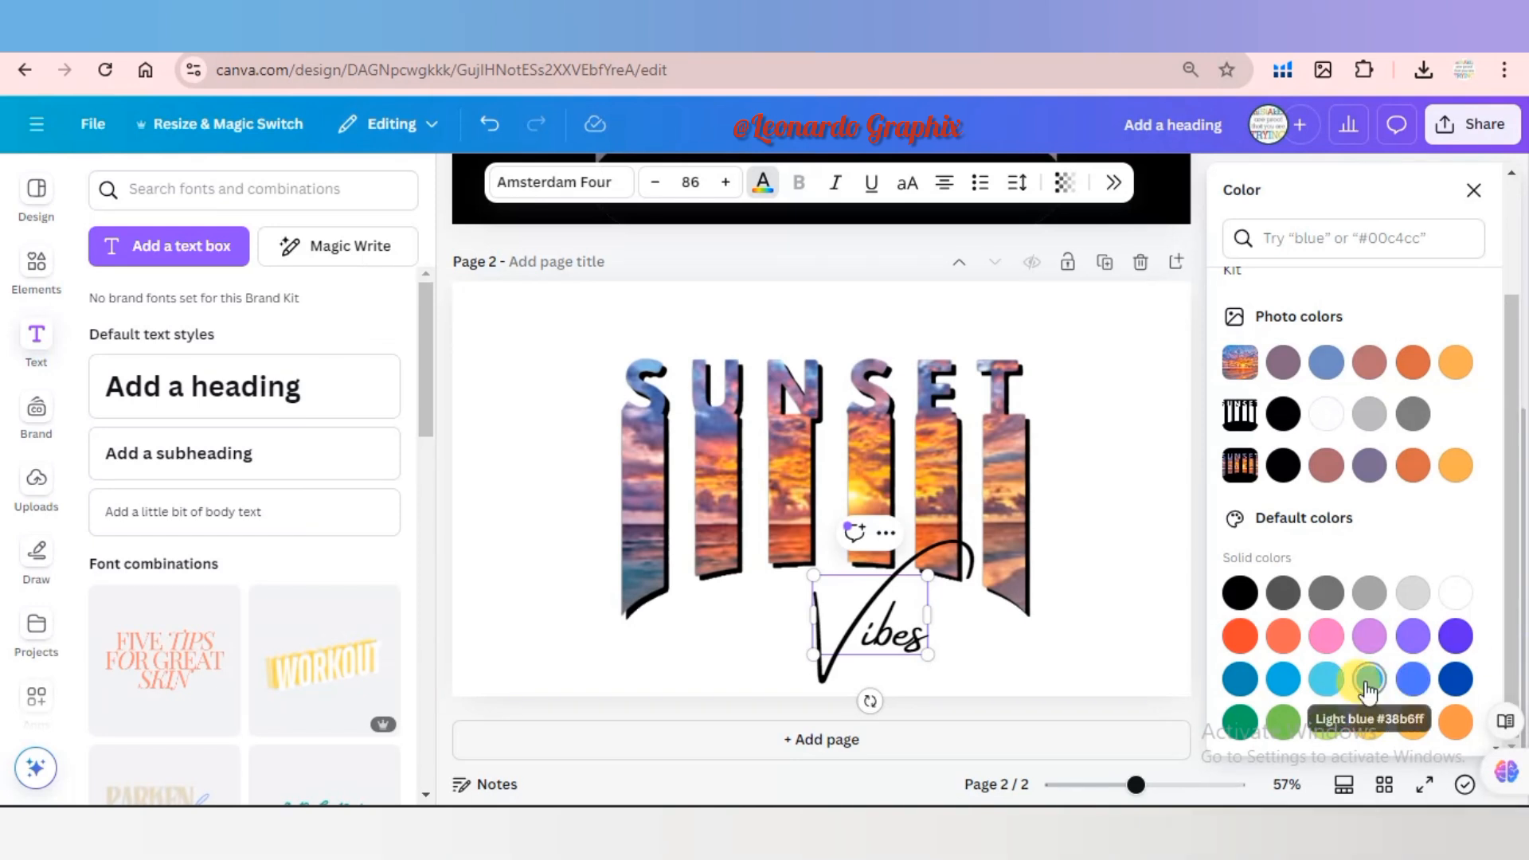
click(1369, 681)
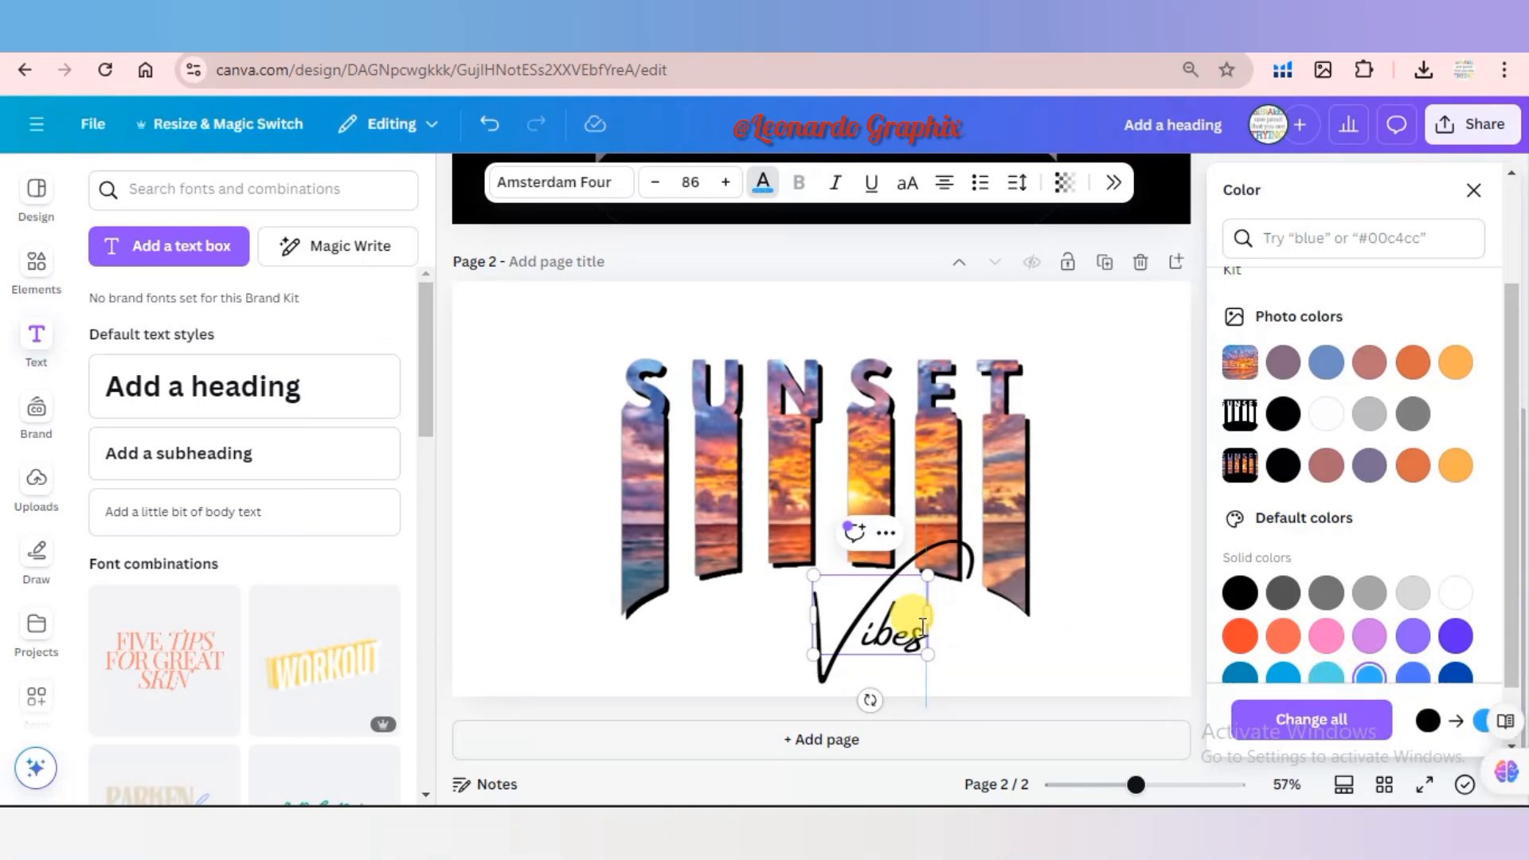
drag(917, 635, 814, 640)
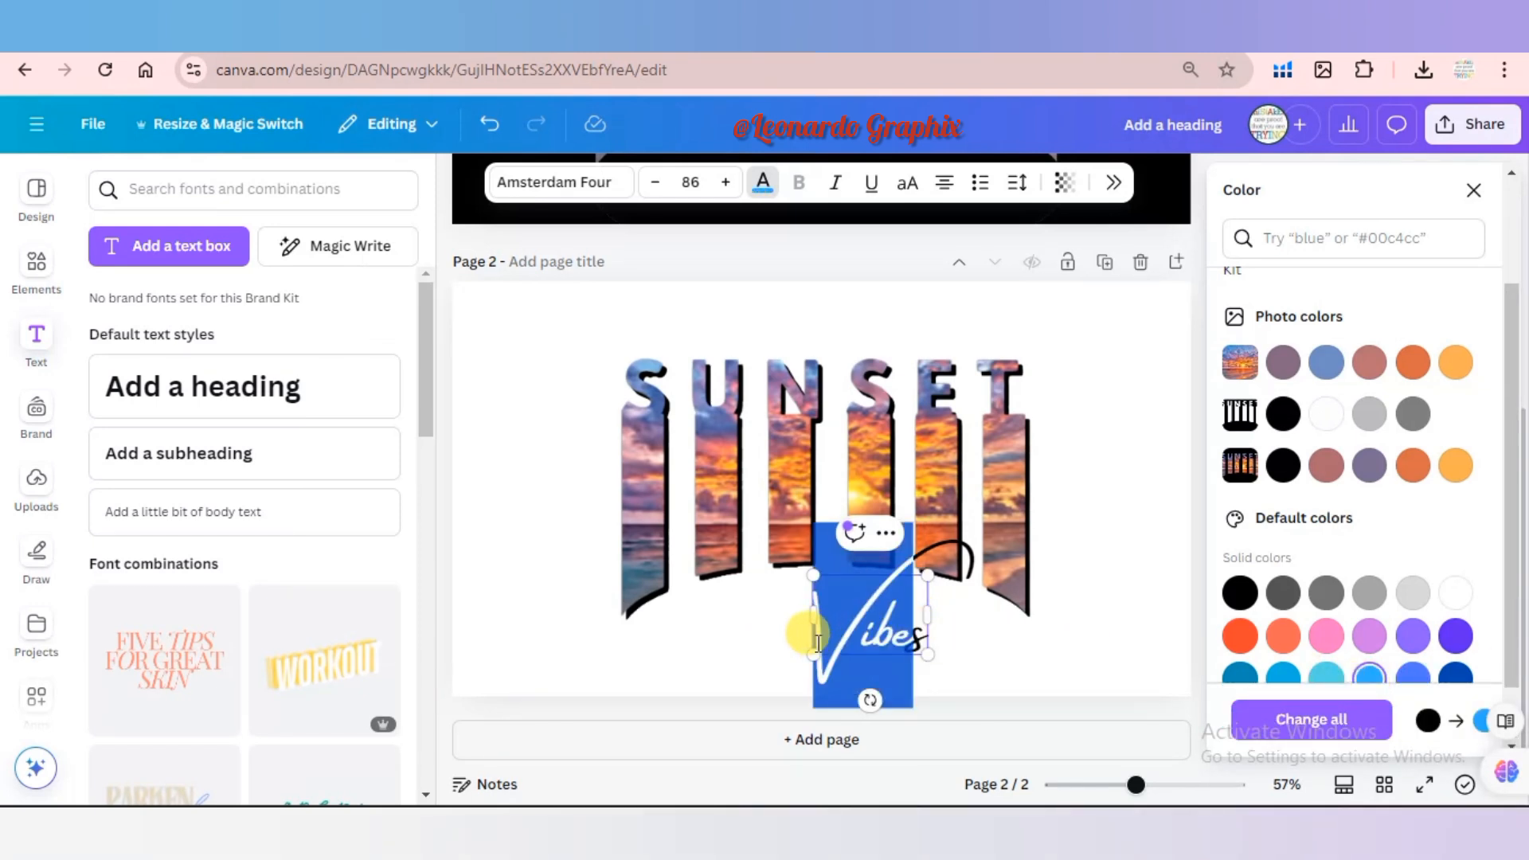
drag(927, 639, 801, 649)
click(915, 633)
drag(916, 633, 787, 637)
click(1369, 679)
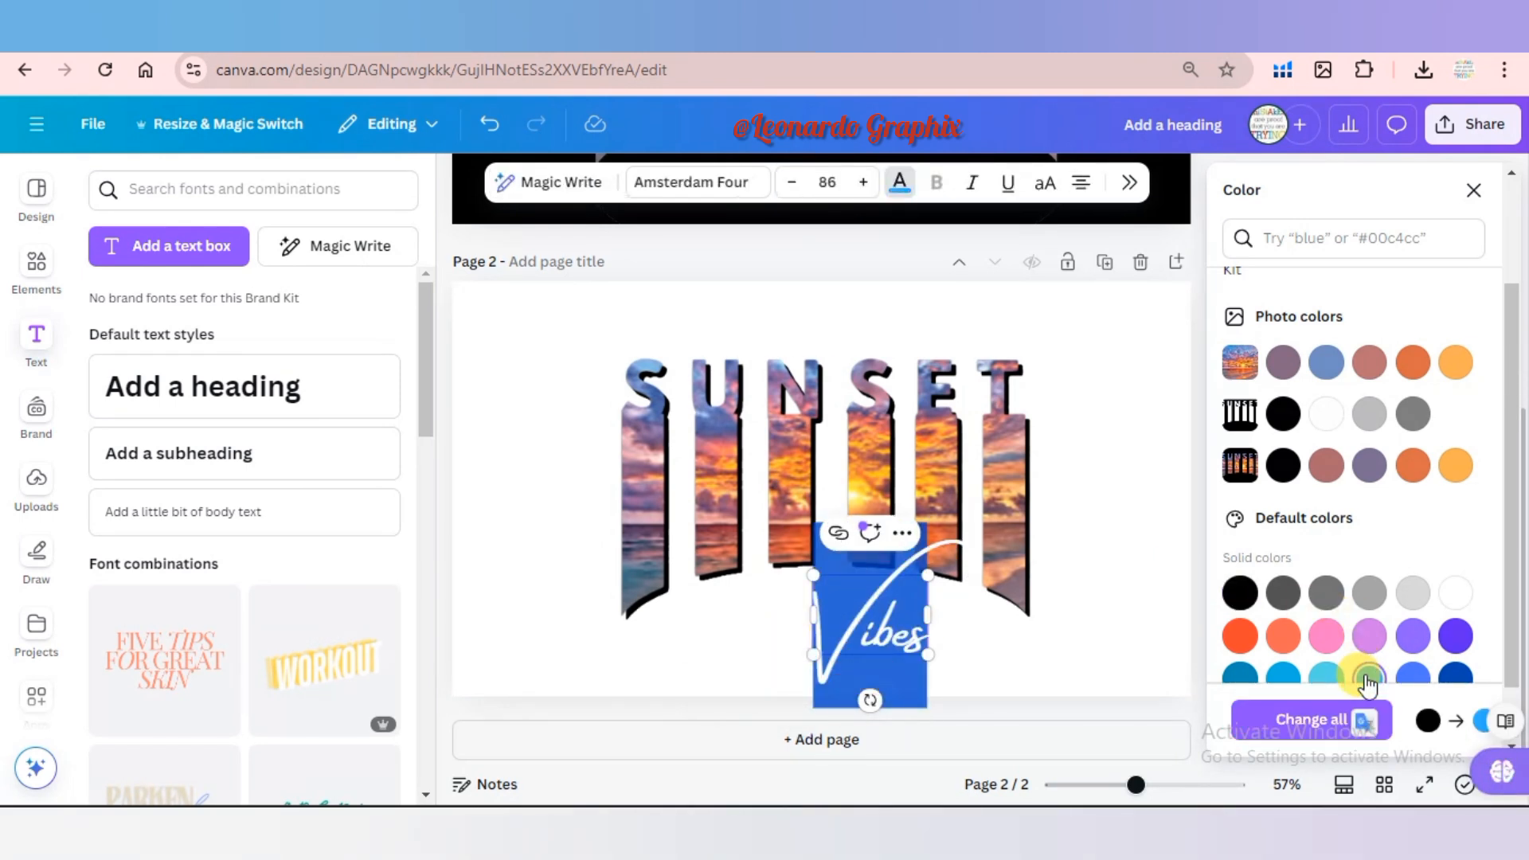
click(1096, 597)
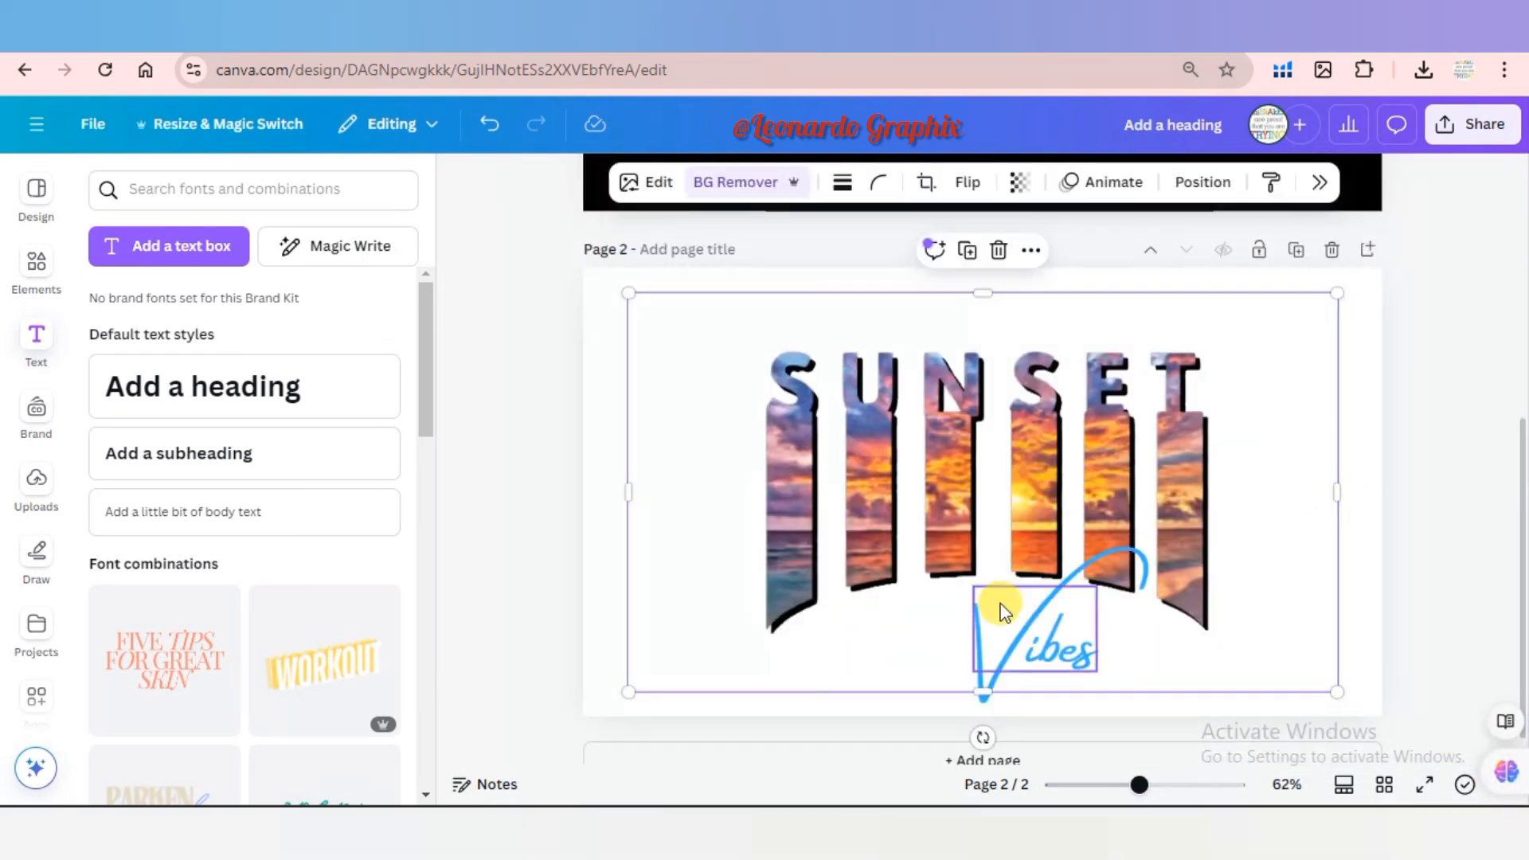
Shift the Vibes text slightly left and apply a Shadow effect with offset 49 and transparency 28.
click(1050, 623)
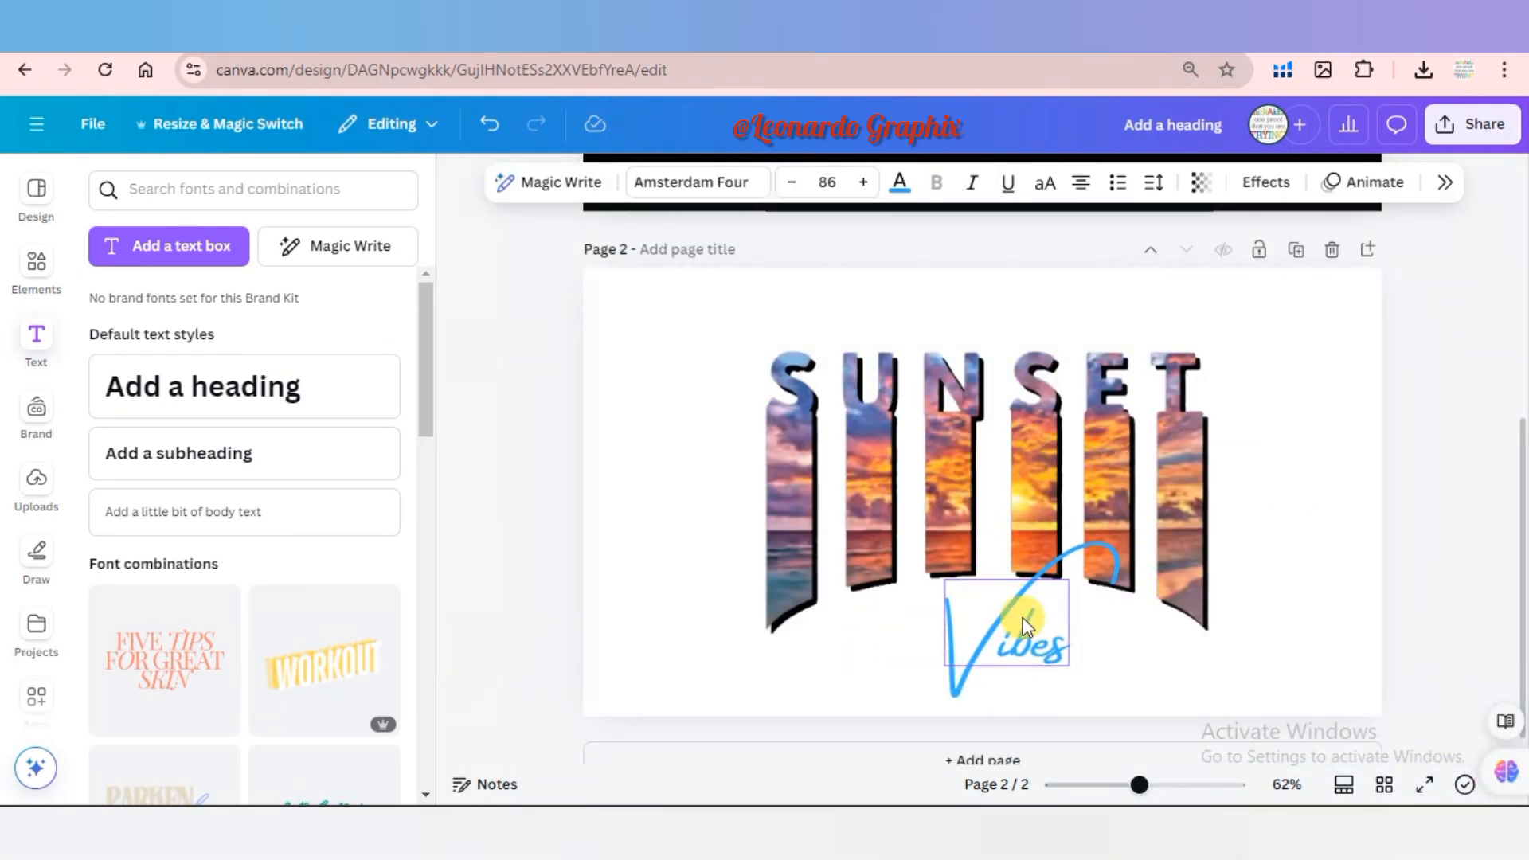
click(1263, 183)
click(1365, 317)
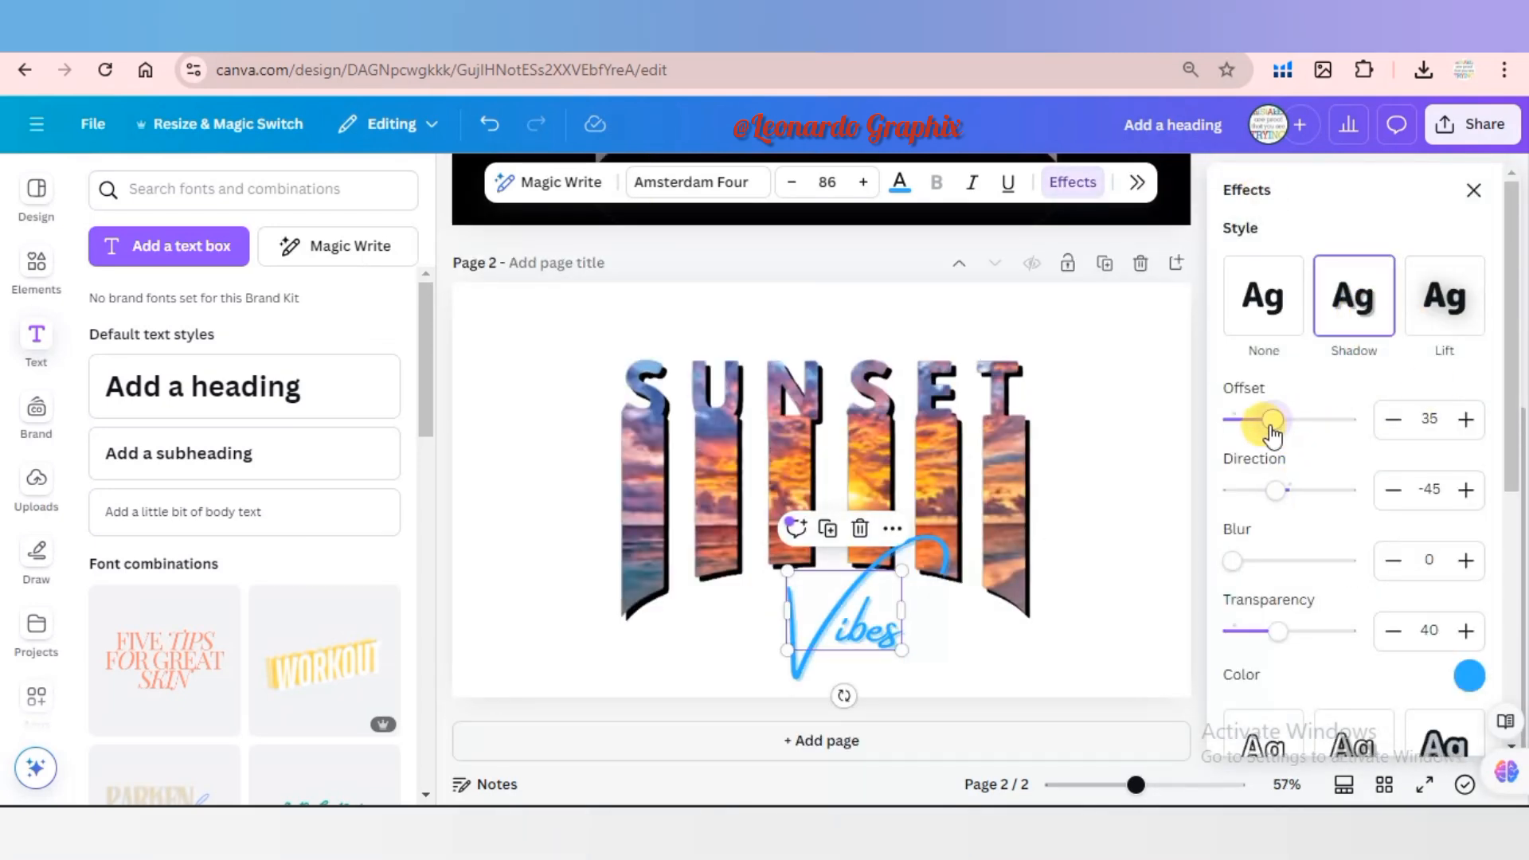
drag(1290, 422, 1287, 421)
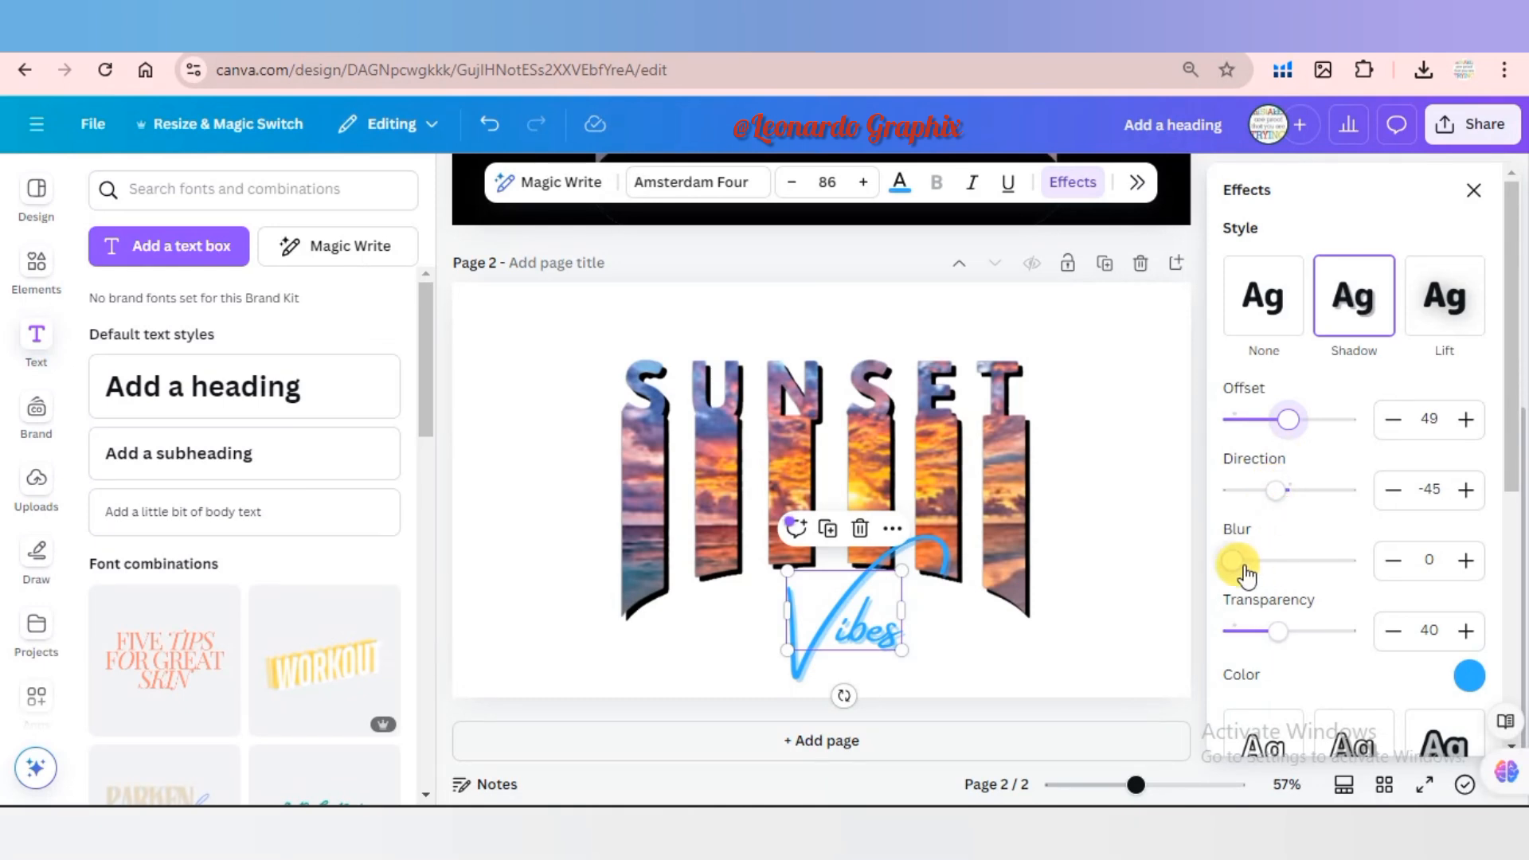
drag(1274, 632, 1264, 632)
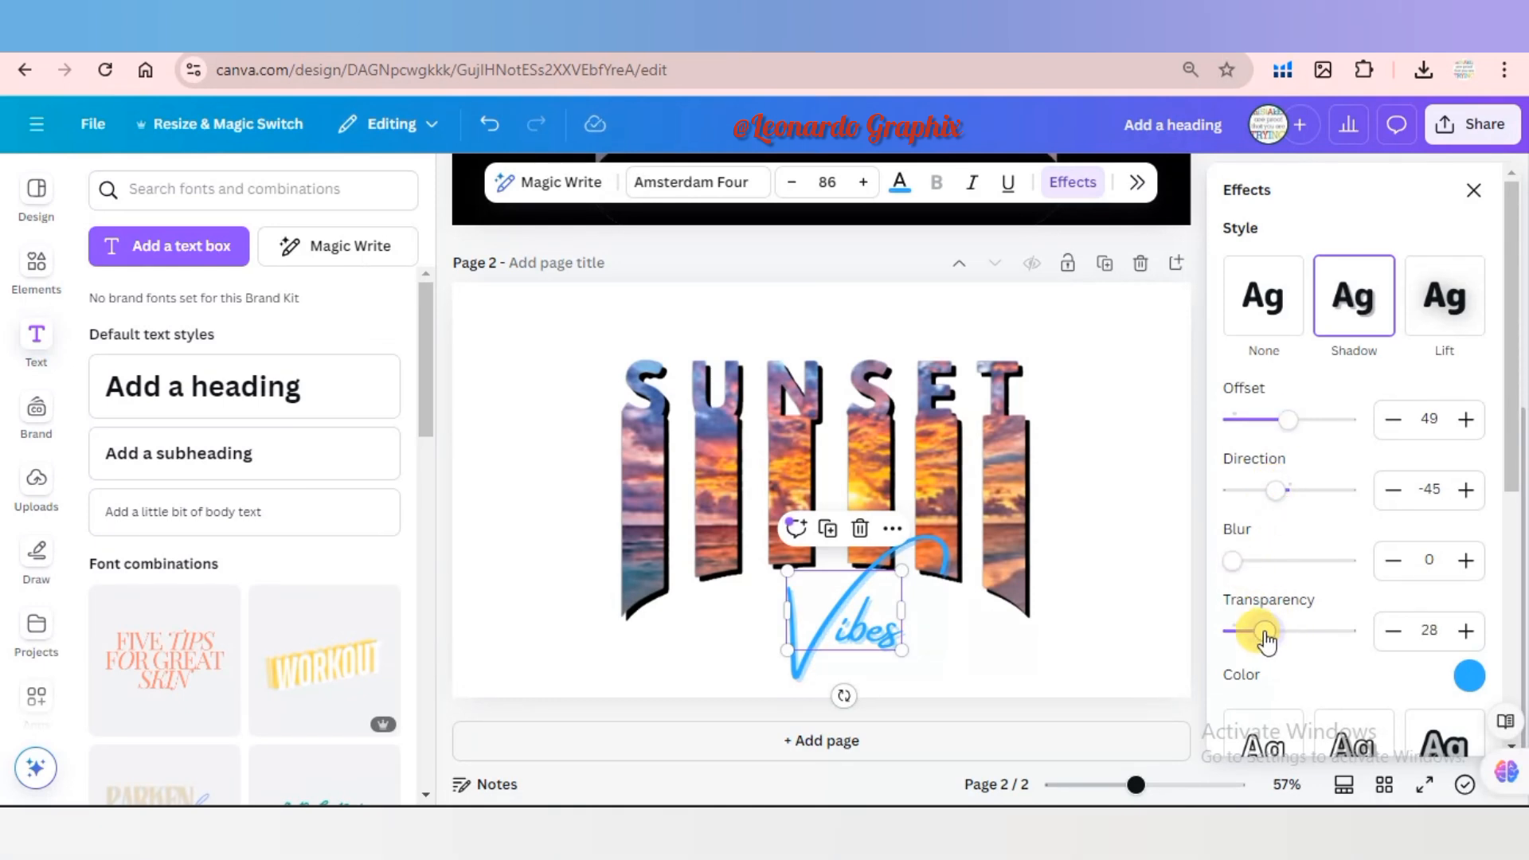
Try the Outline, Hollow and Neon effects on the Vibes text.
scroll(1513, 494, down, 3)
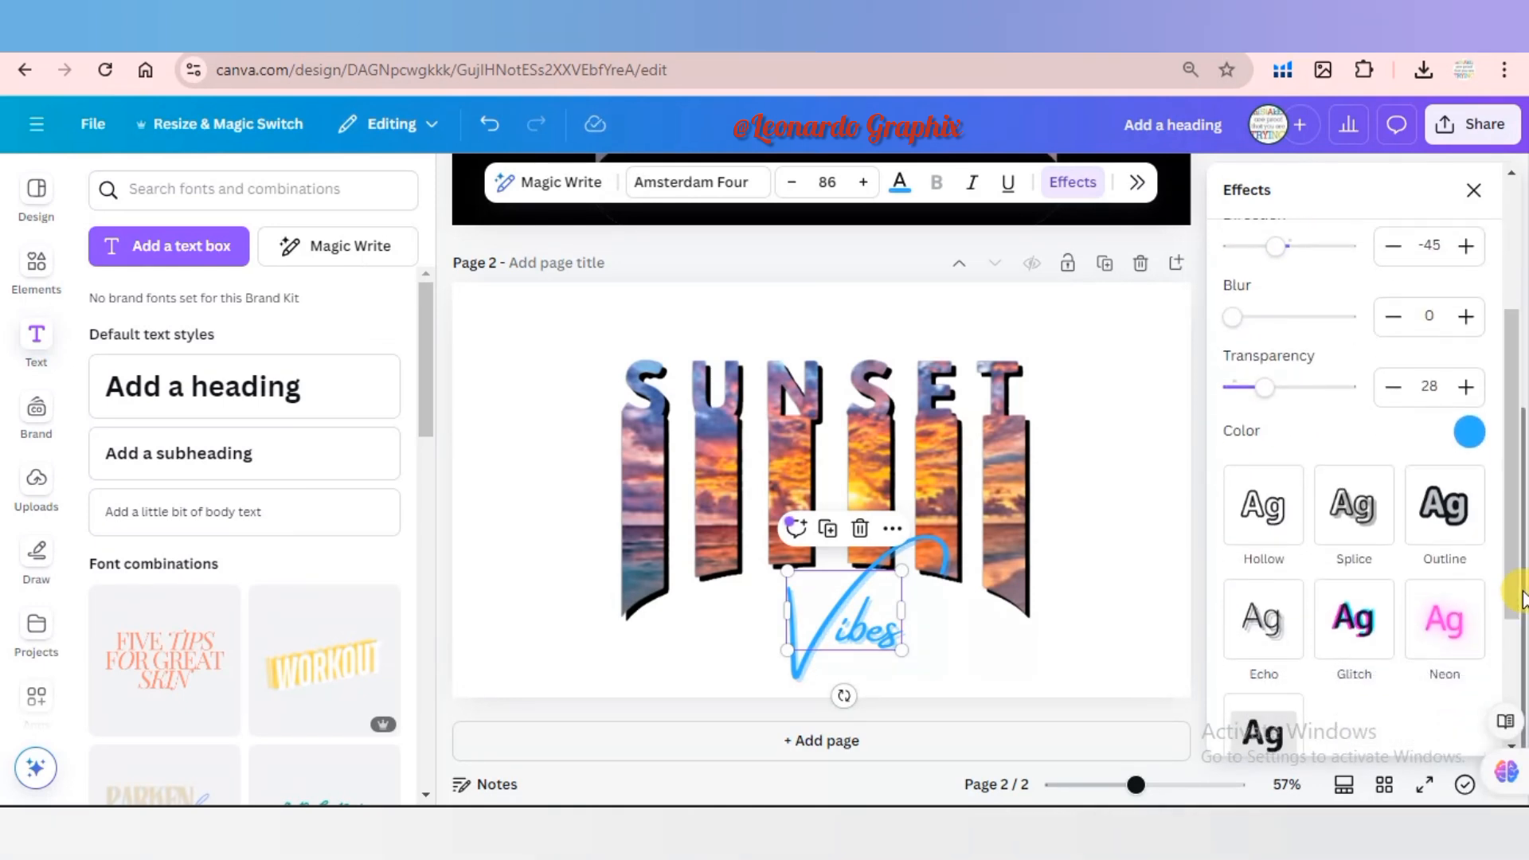
click(1454, 514)
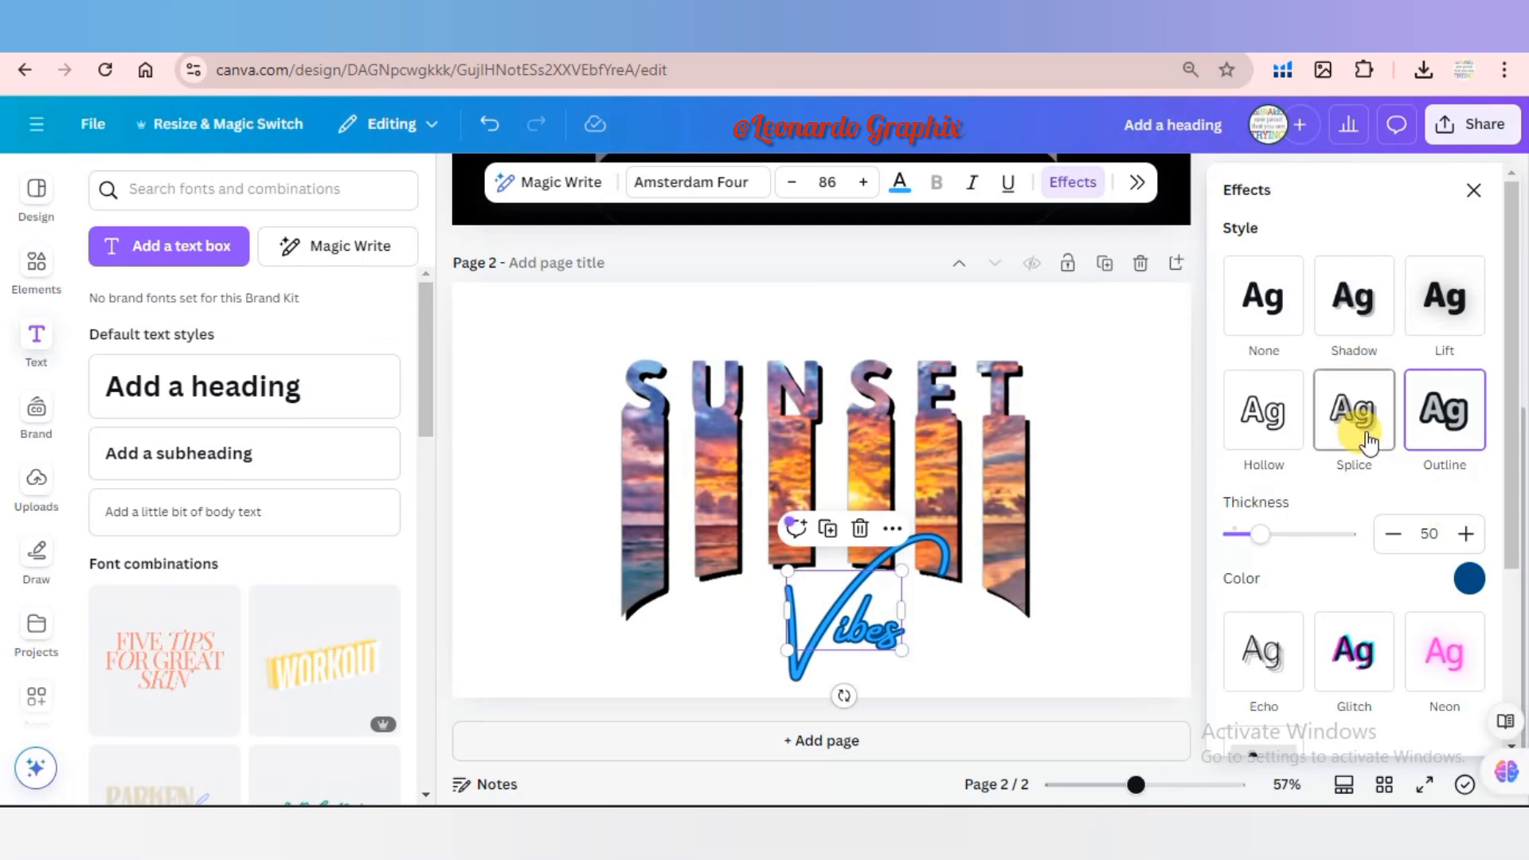
click(1273, 416)
click(1427, 630)
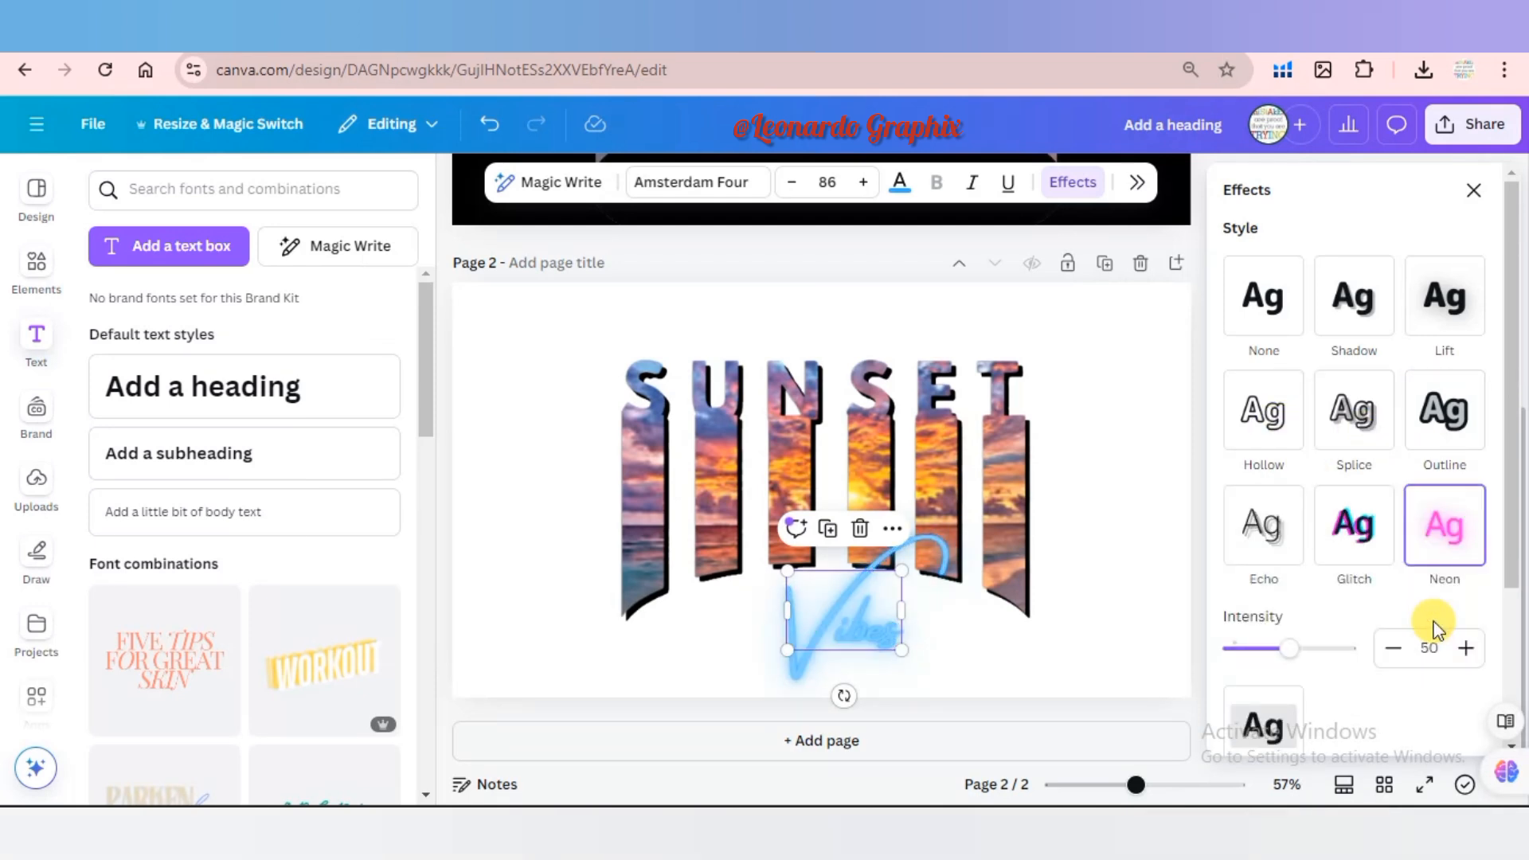
Apply the Shadow effect to the Vibes text again with offset 50, direction -45, blur 0 and transparency 40, leaving it deselected.
click(1357, 321)
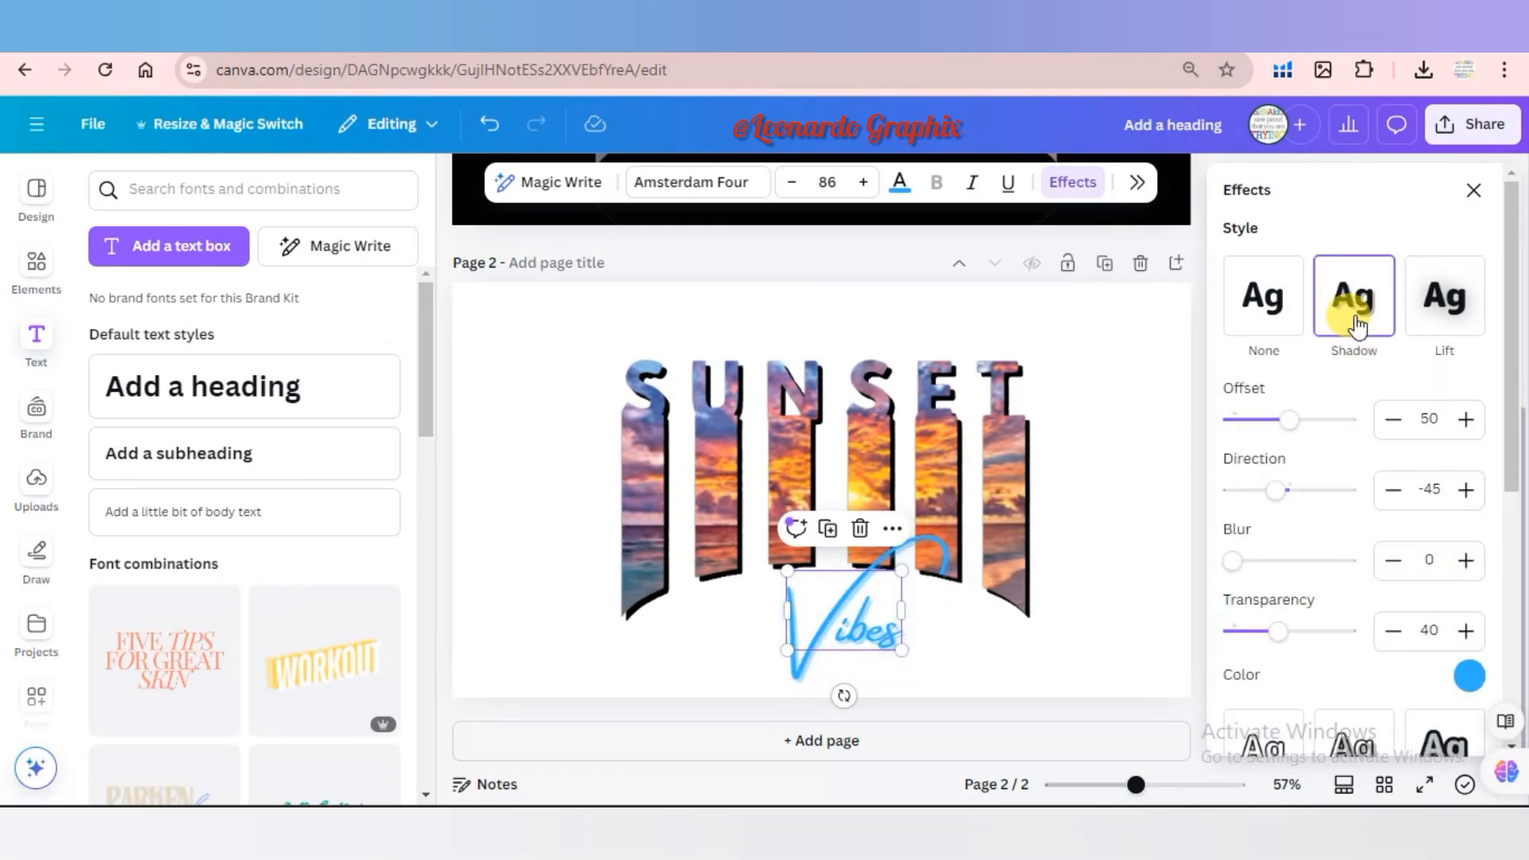
click(1195, 467)
click(1432, 516)
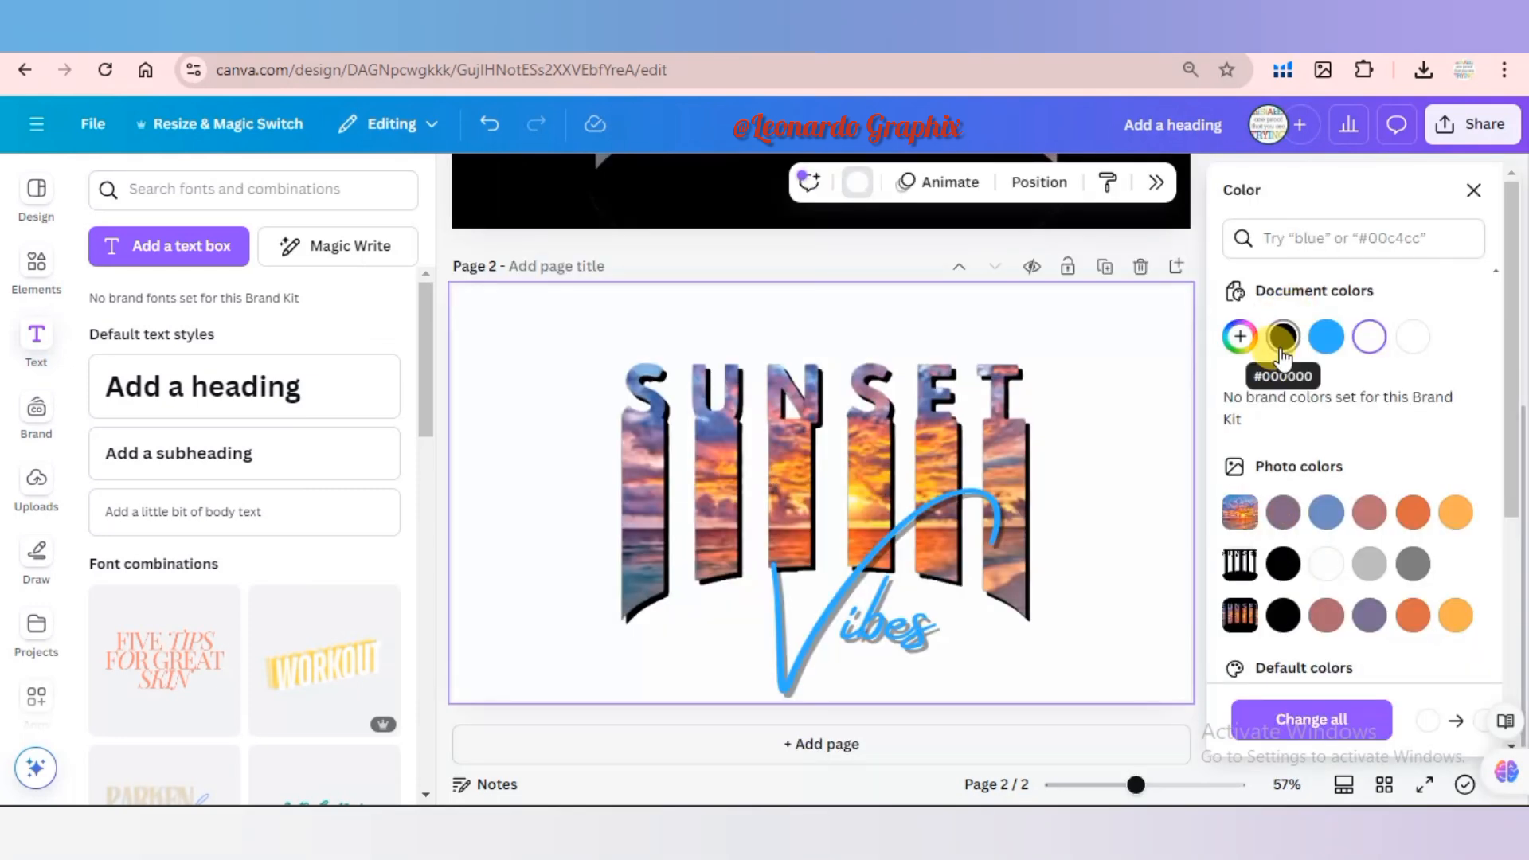
Enlarge the Vibes text across the lower bars and set the page 2 background color to black #000000.
click(1282, 336)
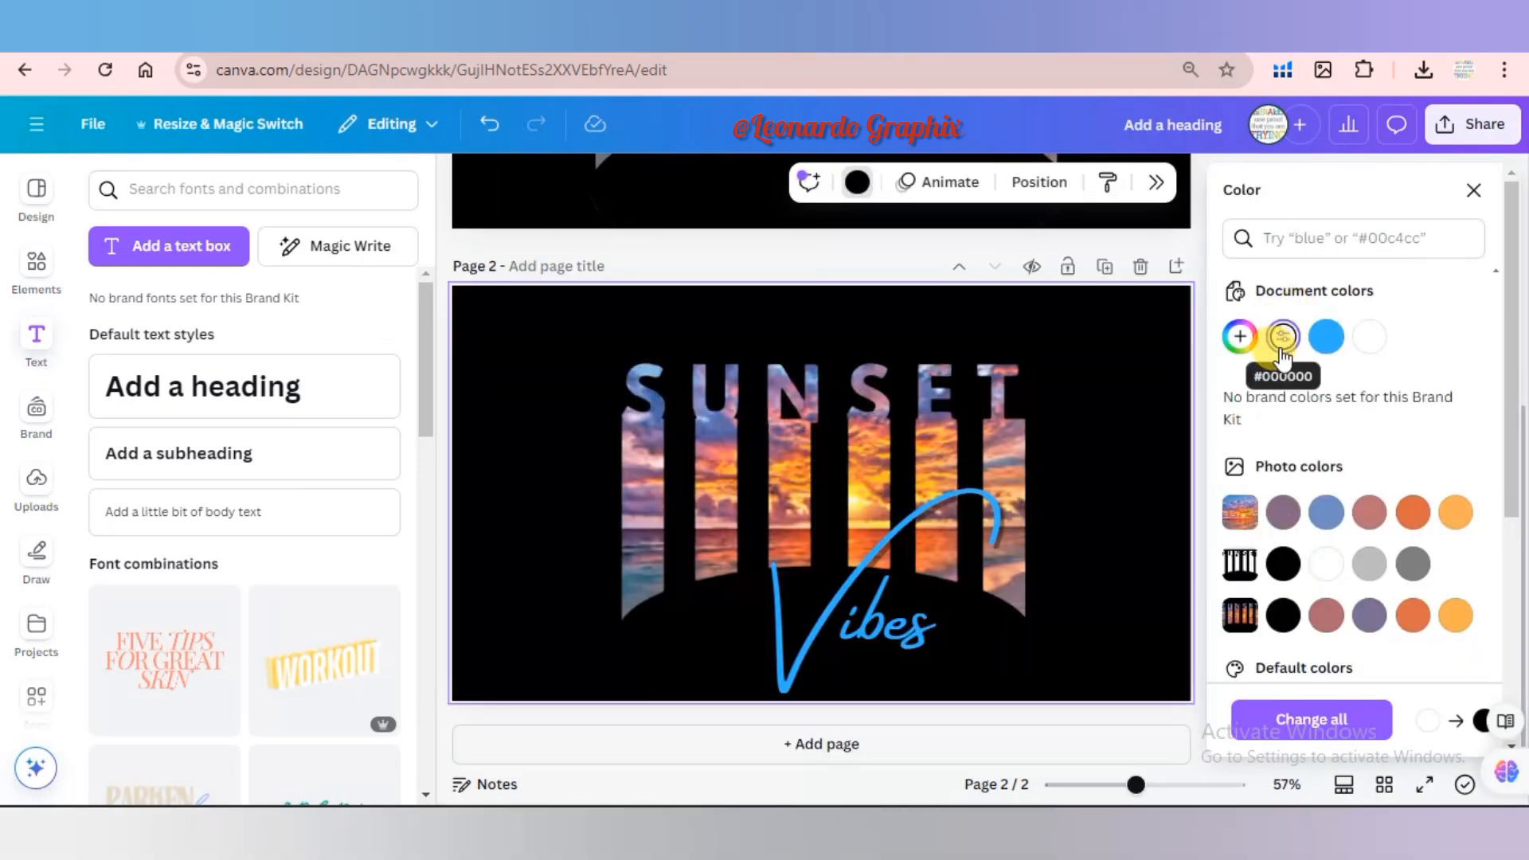
Open the sharing options for the finished design.
click(1472, 124)
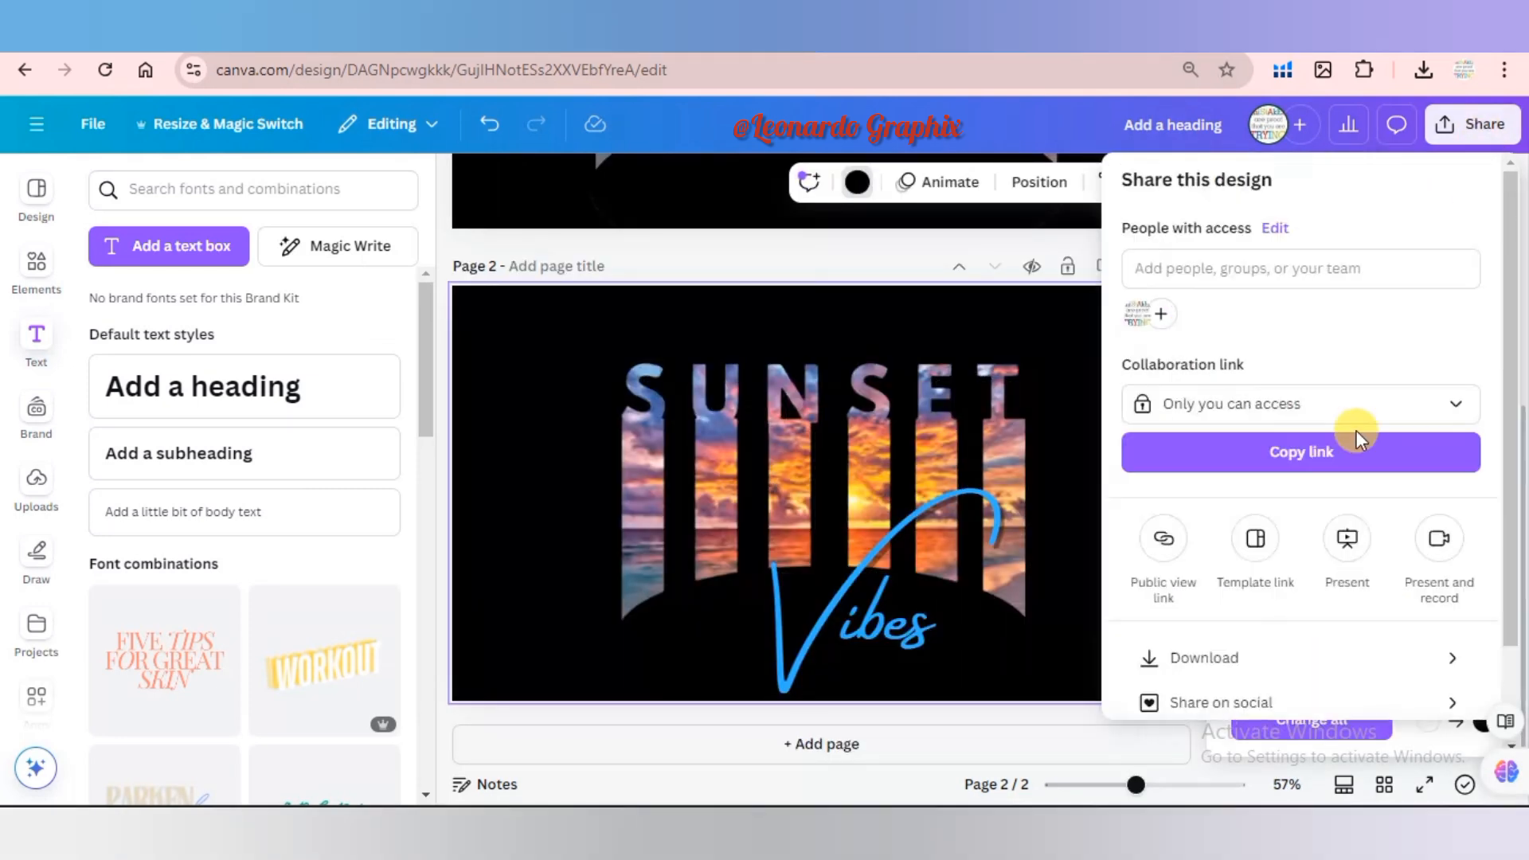